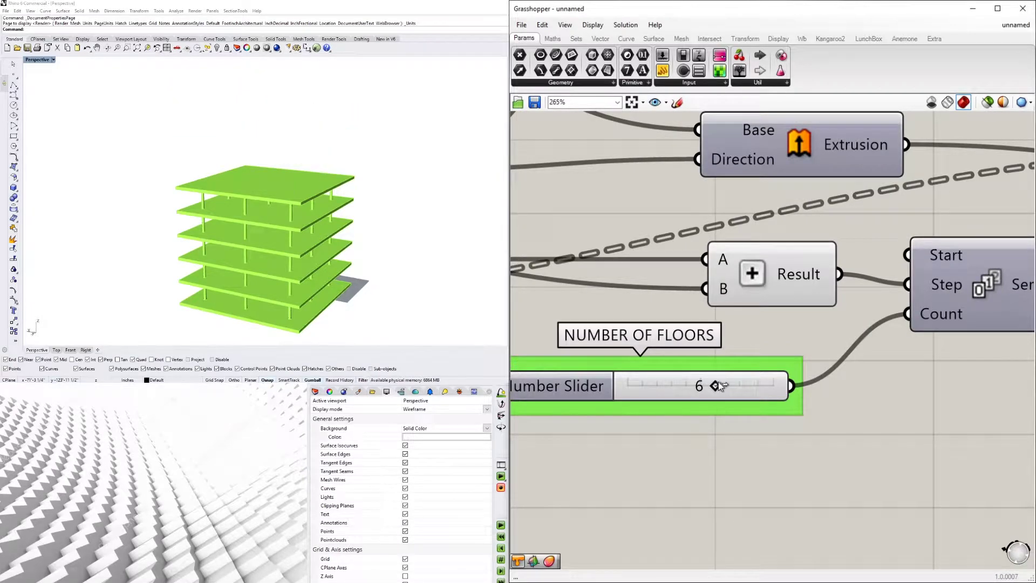
Increase the slab thickness slider to a value above 16 to thicken the building's floor slabs
scroll(724, 384, "down", 4)
right_click_drag(650, 396, 903, 406)
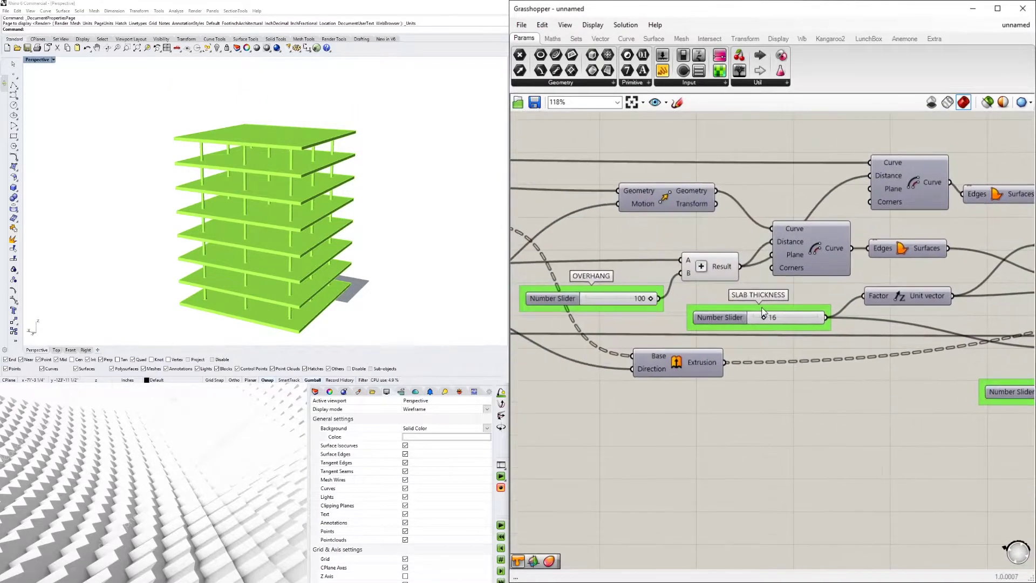
scroll(762, 317, "up", 2)
mouse_move(767, 323)
left_mouse_down()
mouse_move(800, 322)
mouse_move(776, 323)
left_mouse_up()
right_click_drag(554, 322, 832, 336)
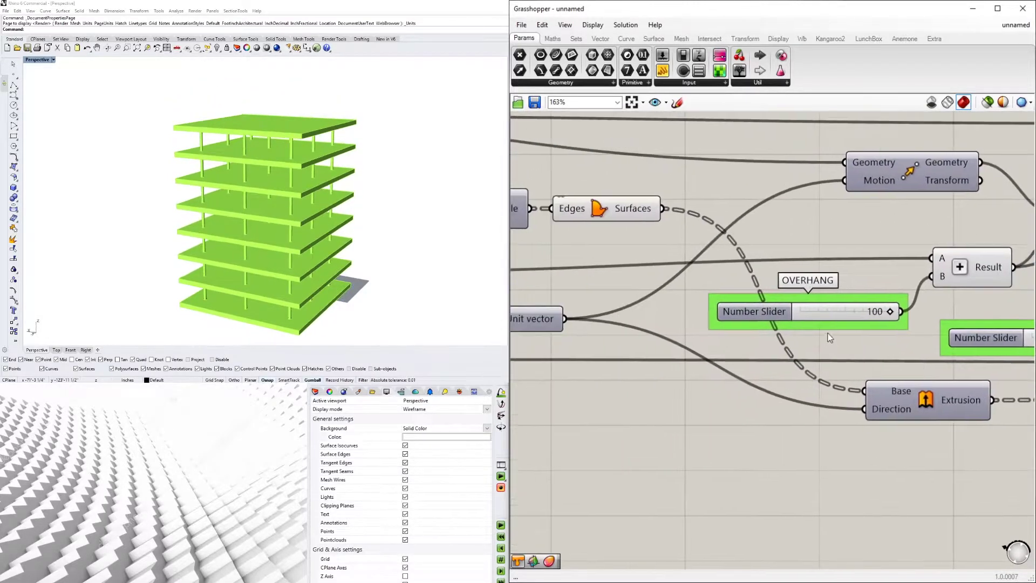
Try other values on the overhang slider and return it to 100
scroll(832, 334, "up", 3)
left_click_drag(928, 302, 1018, 302)
scroll(559, 303, "down", 1)
right_click_drag(270, 243, 312, 233)
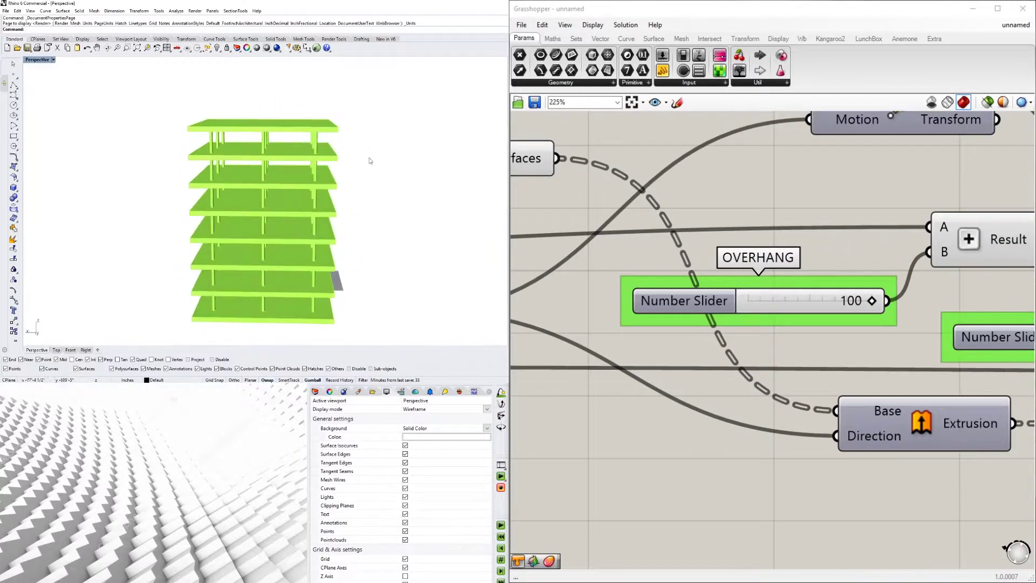
Try another column height with its slider and set the height back to 120
scroll(694, 262, "down", 5)
right_click_drag(693, 262, 985, 323)
scroll(694, 377, "up", 3)
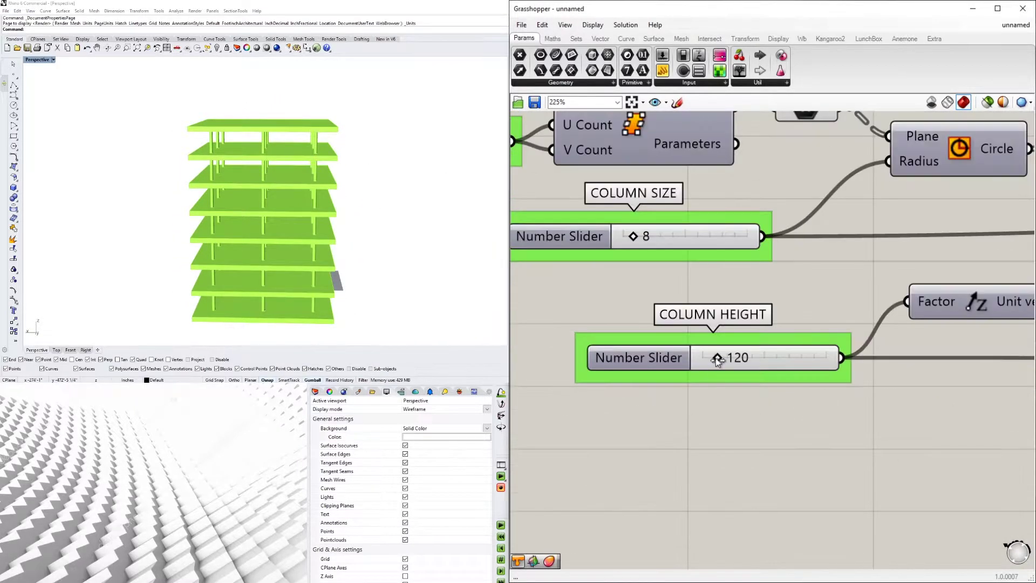
mouse_move(719, 358)
left_mouse_down()
mouse_move(736, 360)
mouse_move(727, 364)
left_mouse_up()
double_click(746, 360)
type("120")
key("Return")
scroll(745, 303, "down", 1)
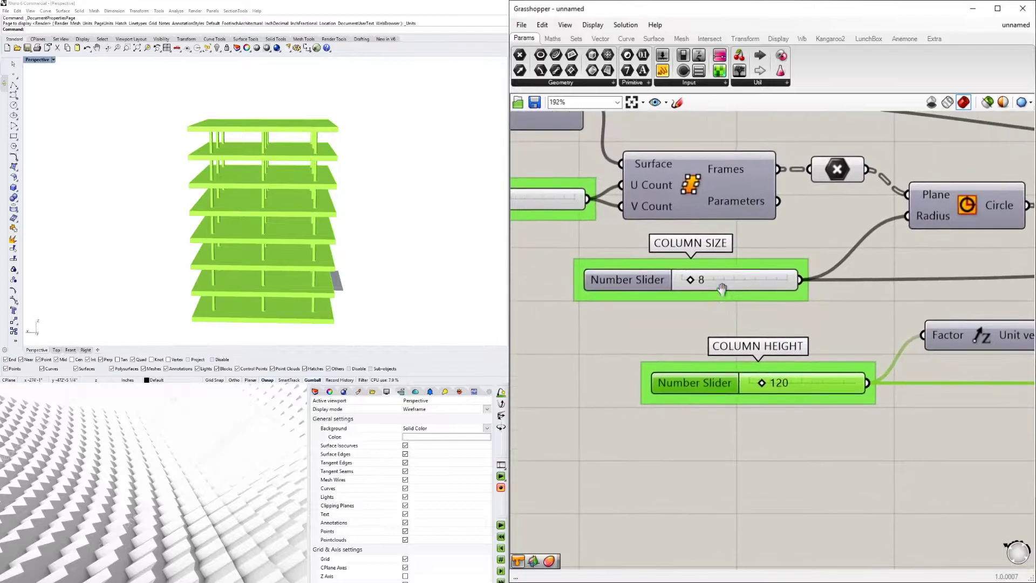
Set the column size slider to 12 and check the thicker columns from below the building
scroll(745, 302, "up", 2)
double_click(747, 281)
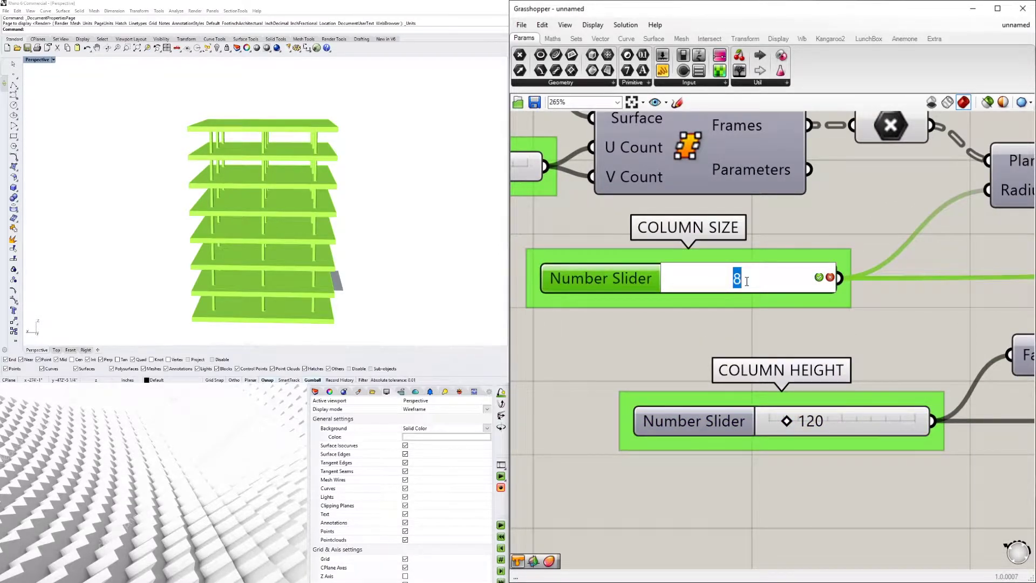
type("12")
key("Return")
mouse_move(386, 219)
right_mouse_down()
mouse_move(286, 177)
mouse_move(348, 224)
mouse_move(373, 208)
right_mouse_up()
scroll(704, 264, "down", 2)
right_click_drag(588, 283, 731, 357)
scroll(725, 305, "down", 2)
scroll(736, 296, "up", 2)
left_click(771, 372)
scroll(781, 390, "down", 4)
right_click_drag(396, 237, 399, 173)
scroll(983, 301, "down", 1)
Reduce the number of floors slider to 3
scroll(985, 306, "down", 5)
right_click_drag(986, 306, 588, 291)
scroll(759, 345, "up", 6)
right_click_drag(863, 352, 951, 352)
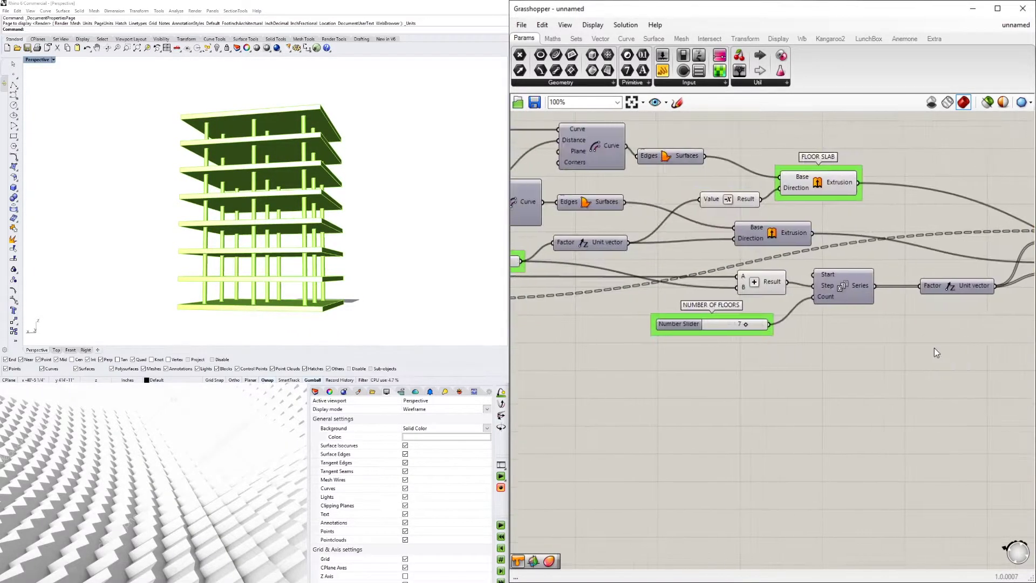
scroll(705, 330, "up", 4)
left_click_drag(804, 324, 747, 323)
scroll(611, 295, "down", 1)
scroll(317, 208, "up", 5)
scroll(942, 307, "down", 7)
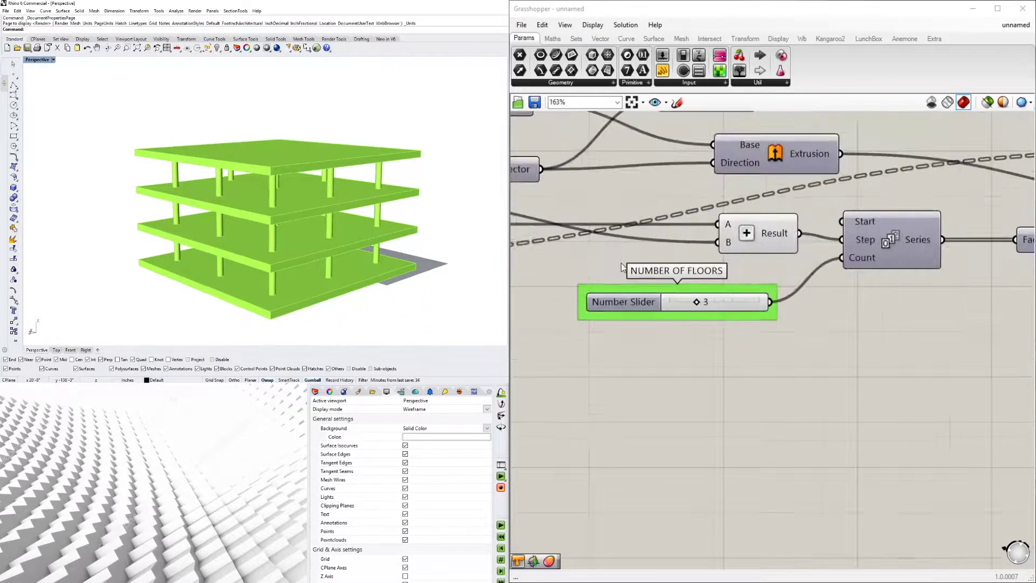
scroll(942, 307, "down", 2)
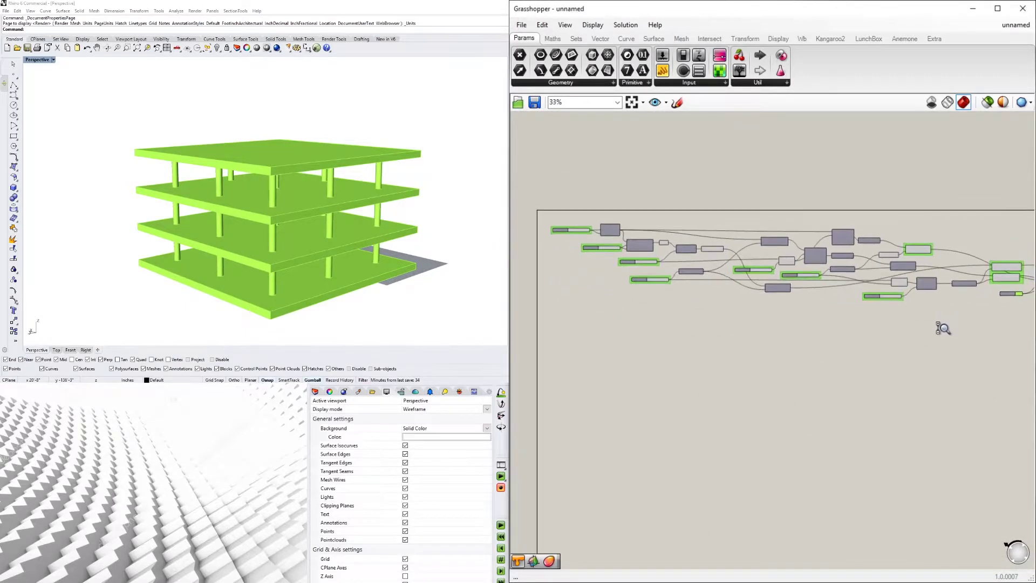
right_click_drag(974, 343, 944, 335)
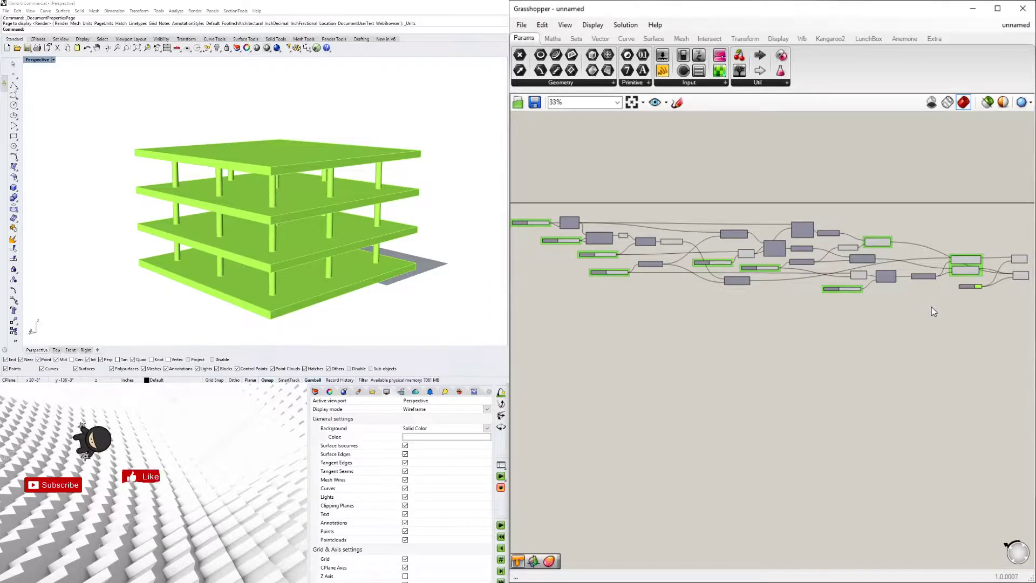
right_click_drag(931, 308, 918, 311)
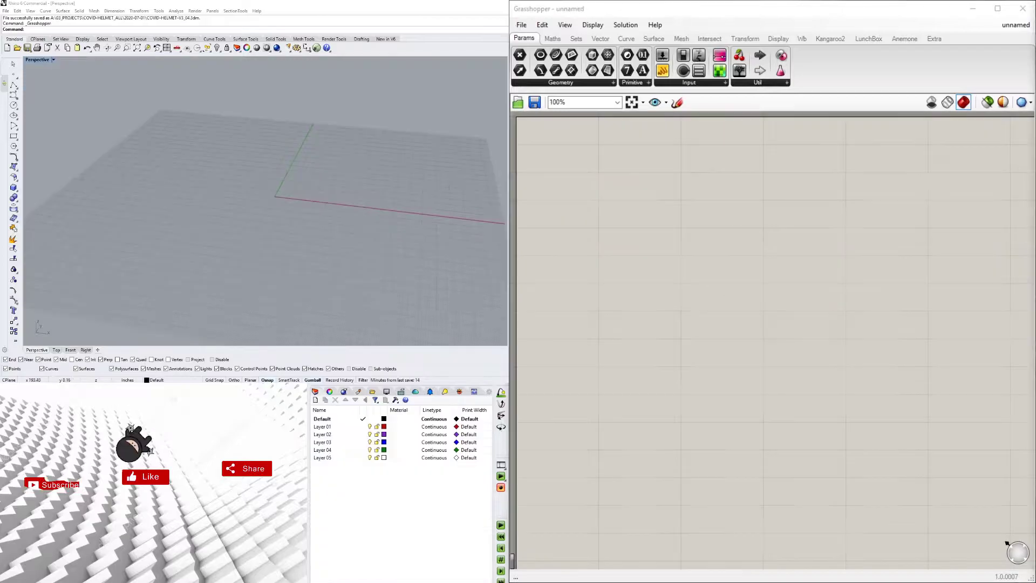
double_click(638, 186)
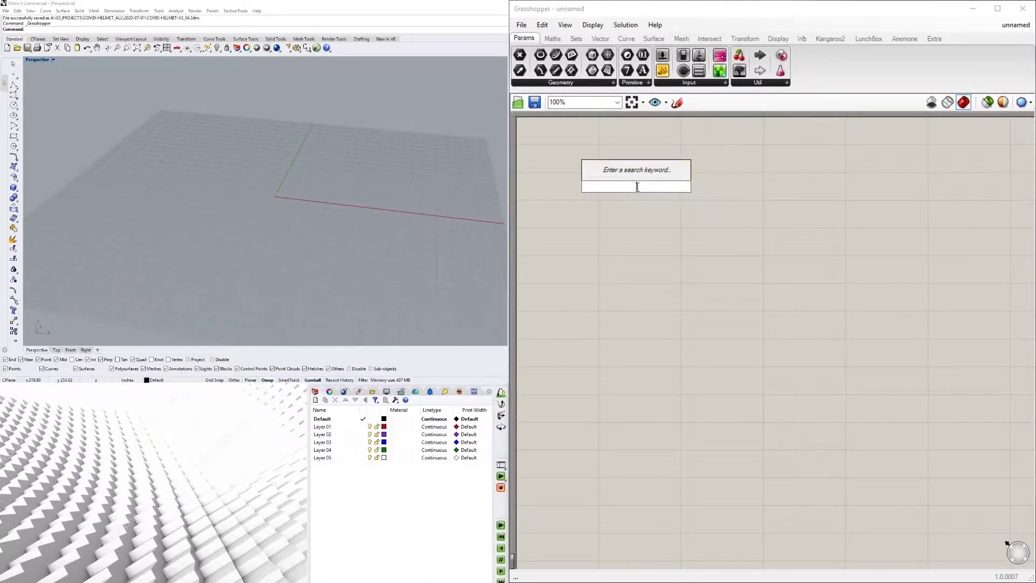
type("SURF")
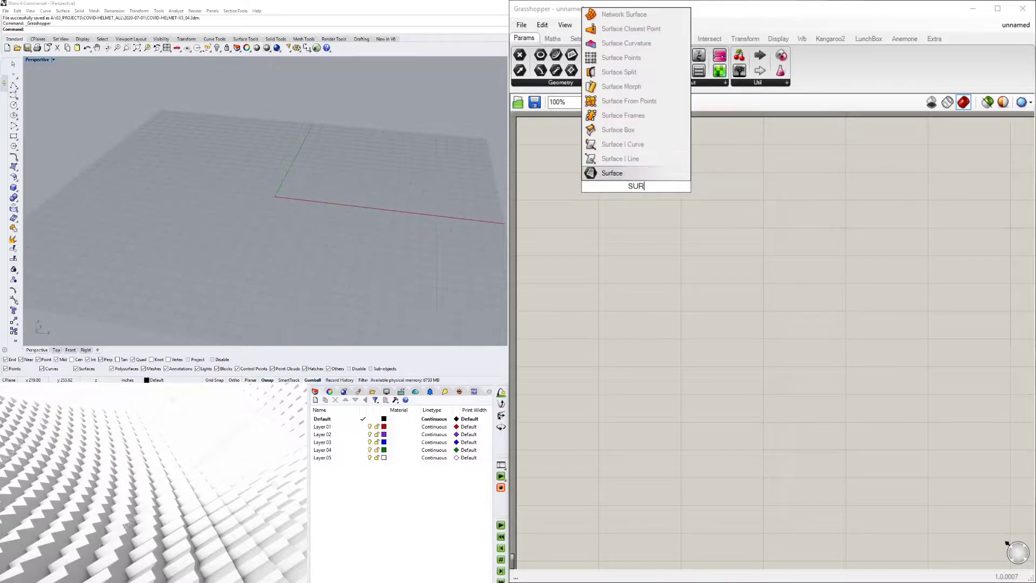
key("Escape")
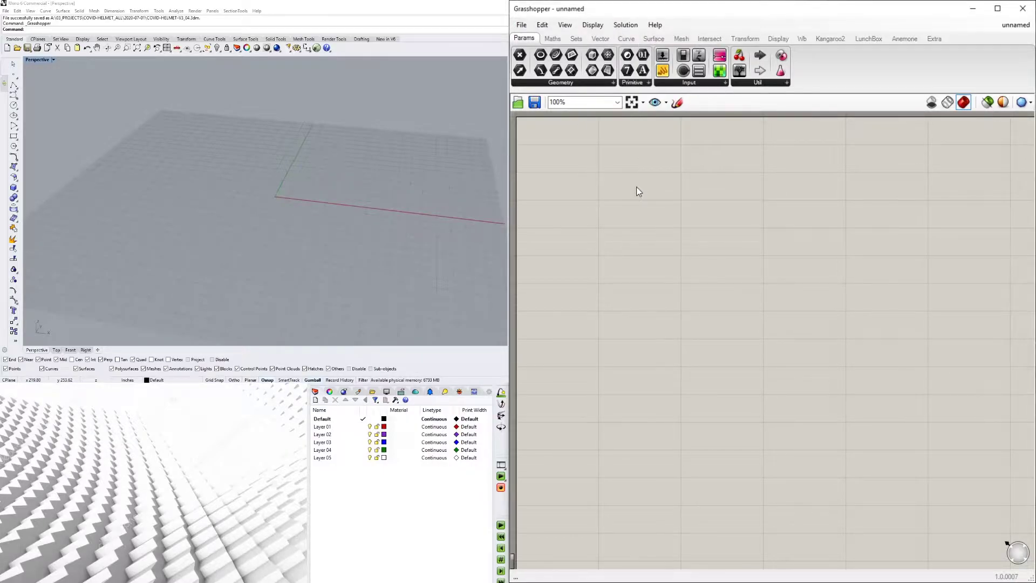
Add a Plane Surface component to the empty canvas and position it with free space for its inputs
double_click(637, 186)
type("PLANE")
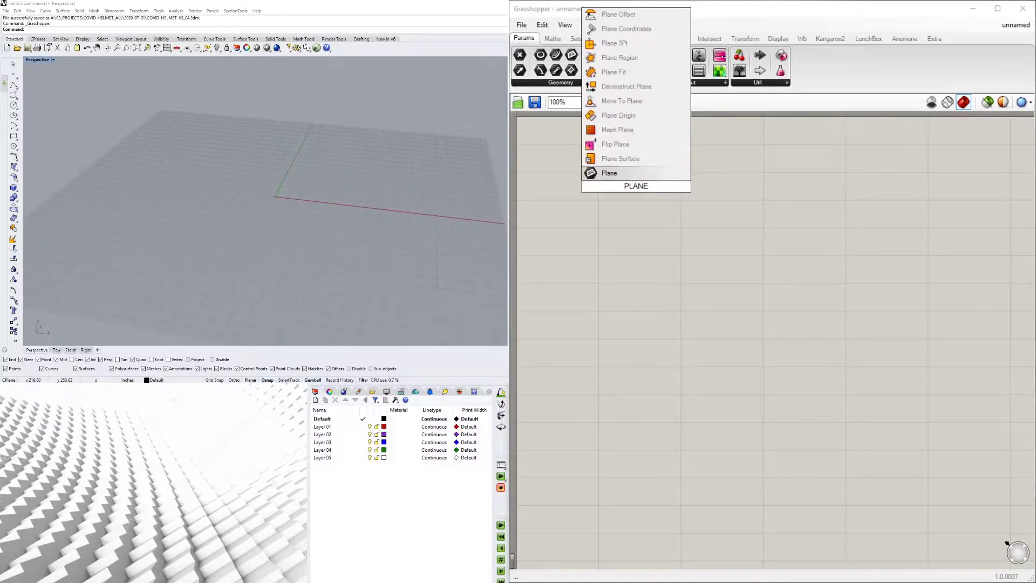
left_click(626, 159)
left_click_drag(638, 190, 816, 255)
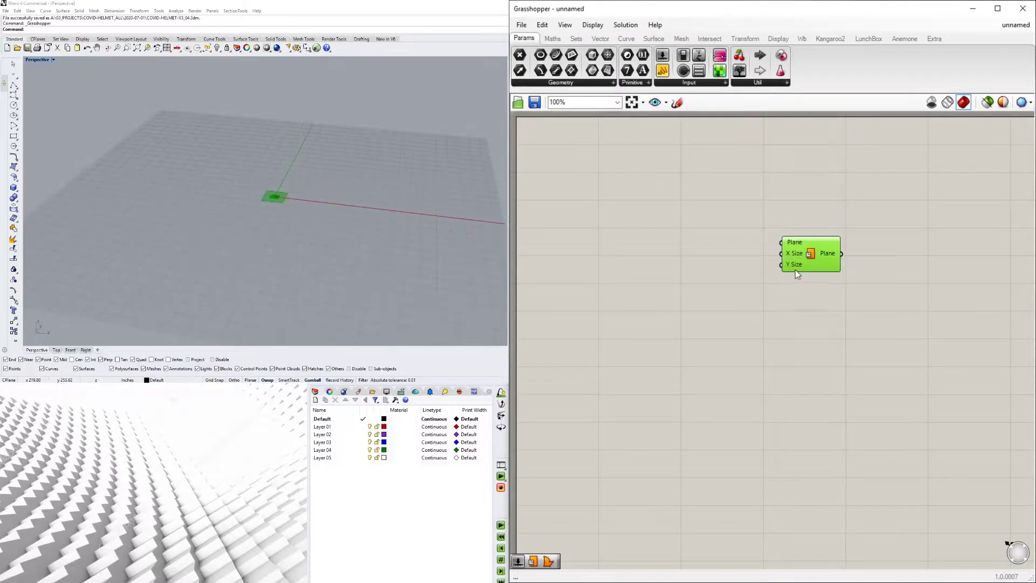
left_click_drag(801, 258, 697, 272)
left_click(692, 328)
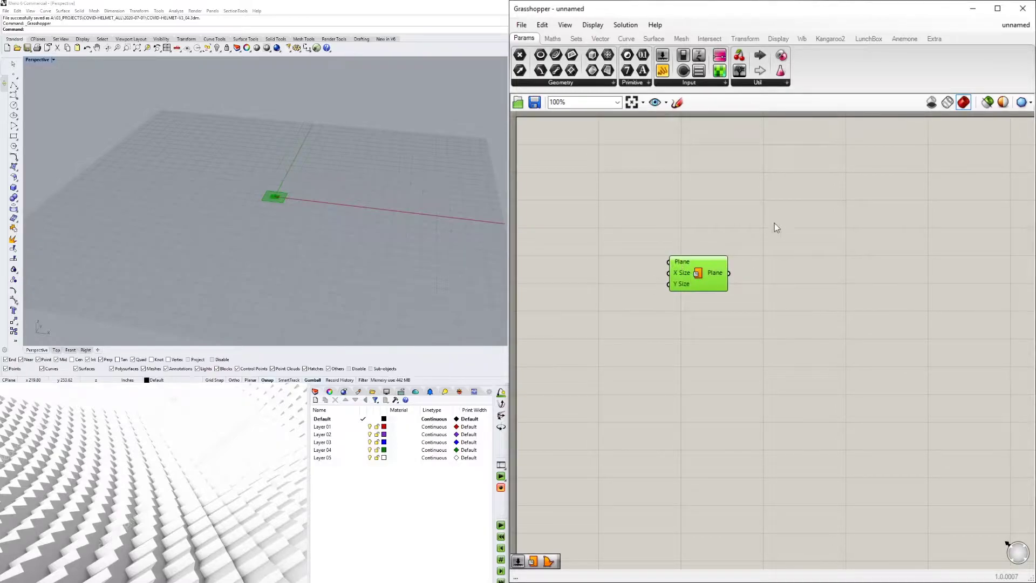
left_click(785, 181)
left_click_drag(708, 276, 756, 274)
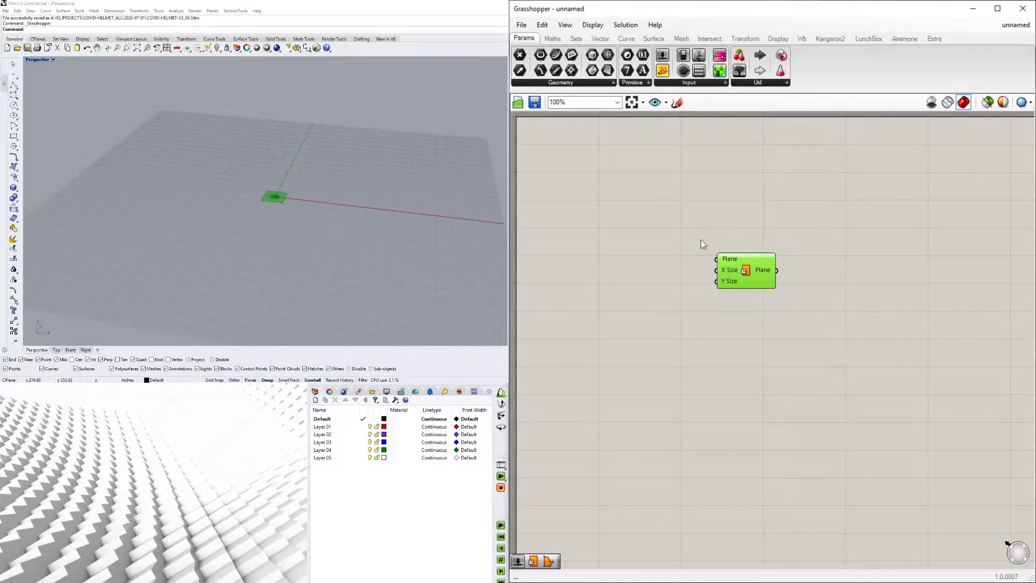
Add a number slider set to 240 and connect it to the X Size and Y Size of the Plane Surface
double_click(618, 274)
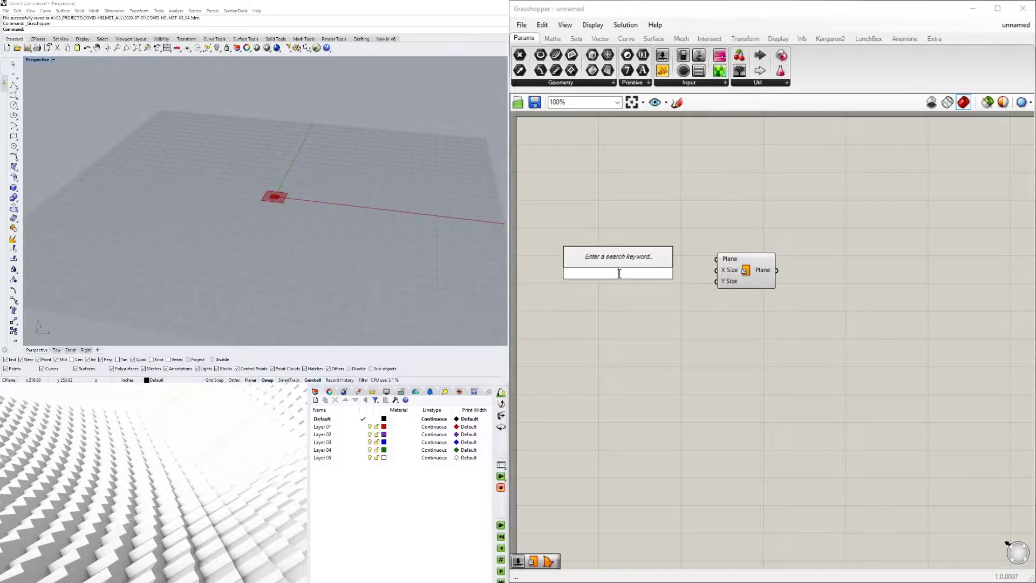
type("240")
key("Return")
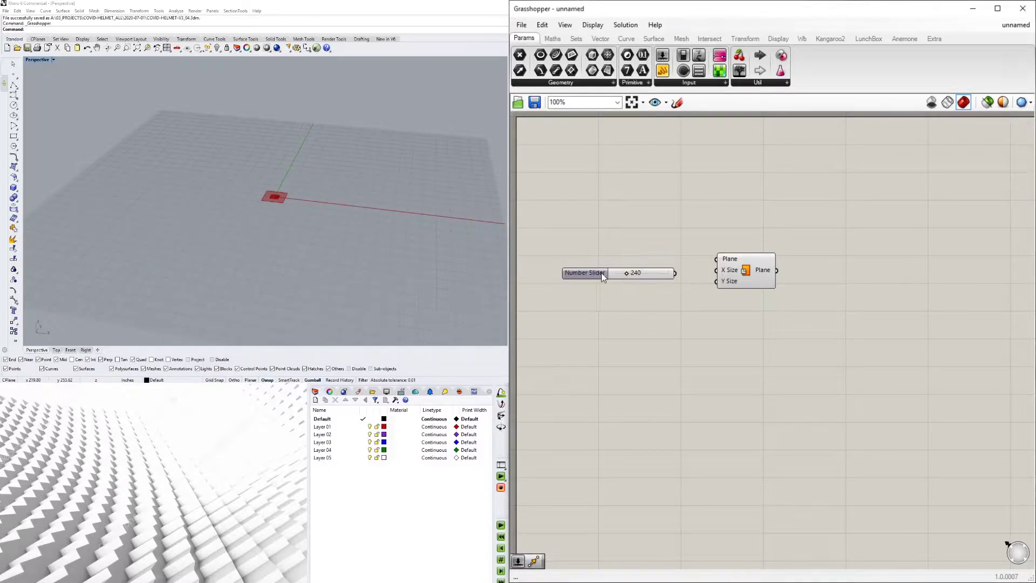
left_click_drag(692, 275, 761, 267)
scroll(436, 176, "down", 4)
right_click_drag(432, 177, 306, 199, "shift")
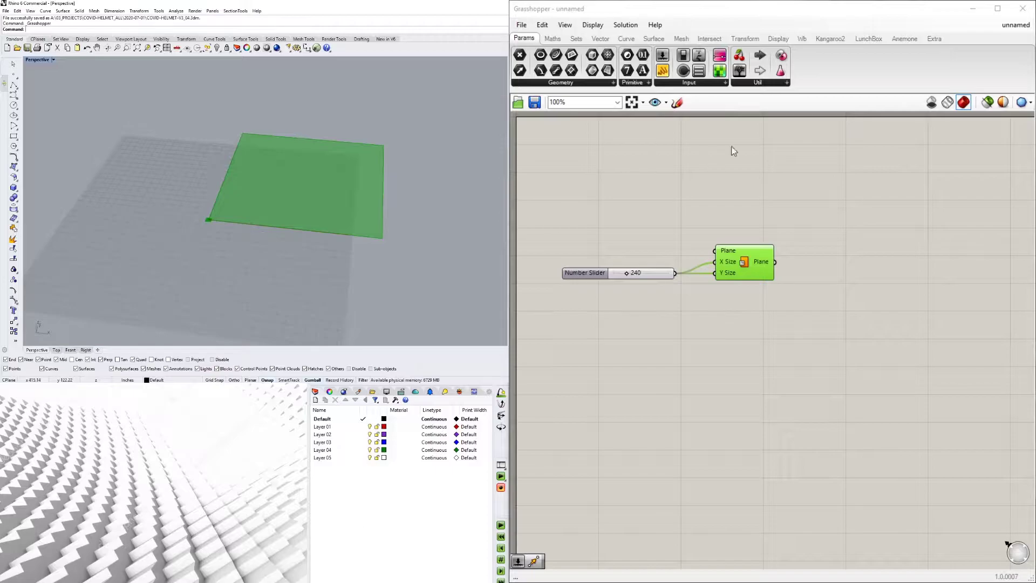
left_click(818, 243)
left_click_drag(750, 258, 739, 262)
left_click(264, 157)
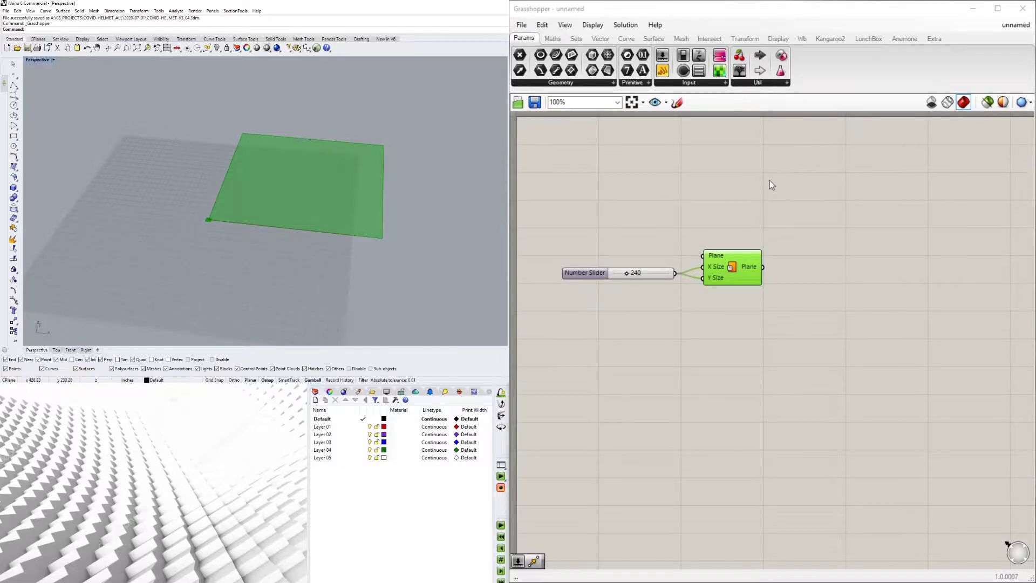
double_click(837, 264)
type("Sh")
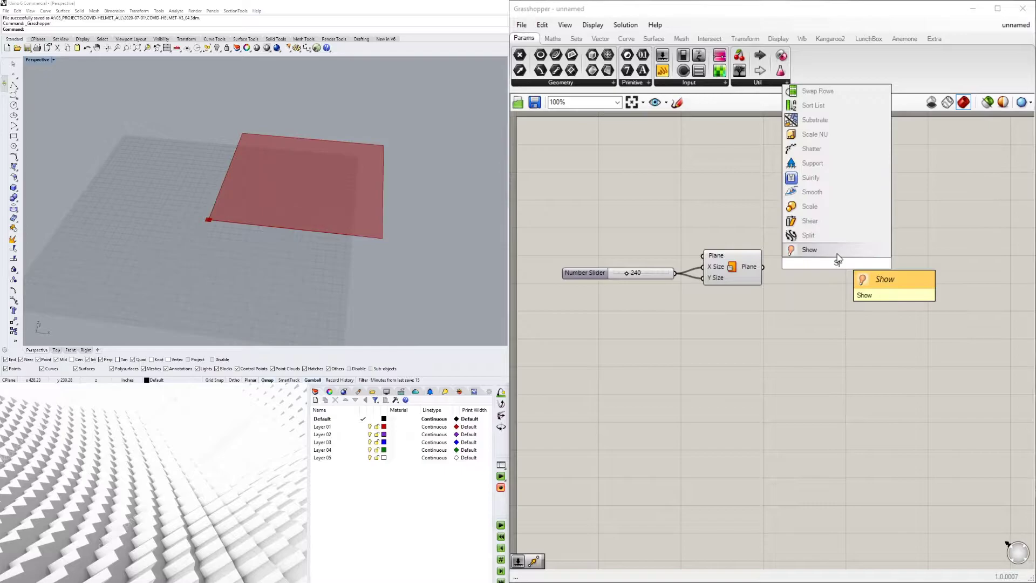
key("Escape")
Add a Surface Frames component after the Plane Surface and connect the plane output to its Surface input
double_click(837, 253)
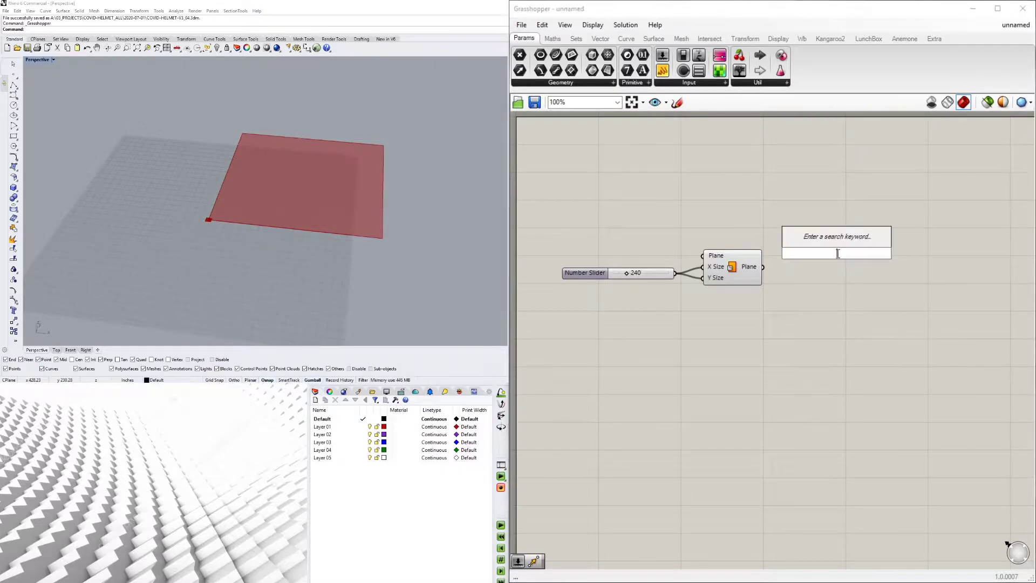
type("FlRA")
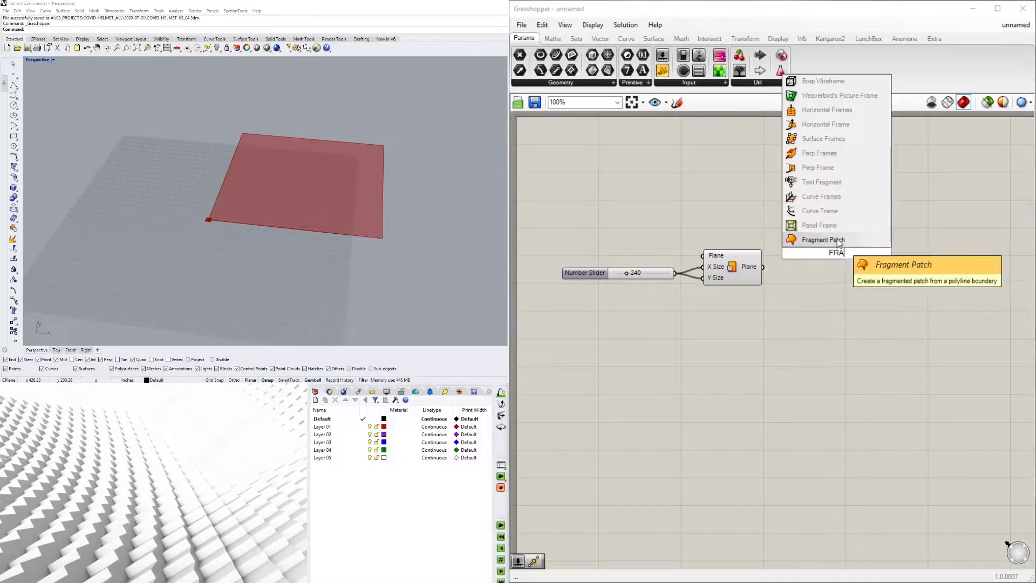
left_click(814, 139)
left_click_drag(763, 267, 824, 292)
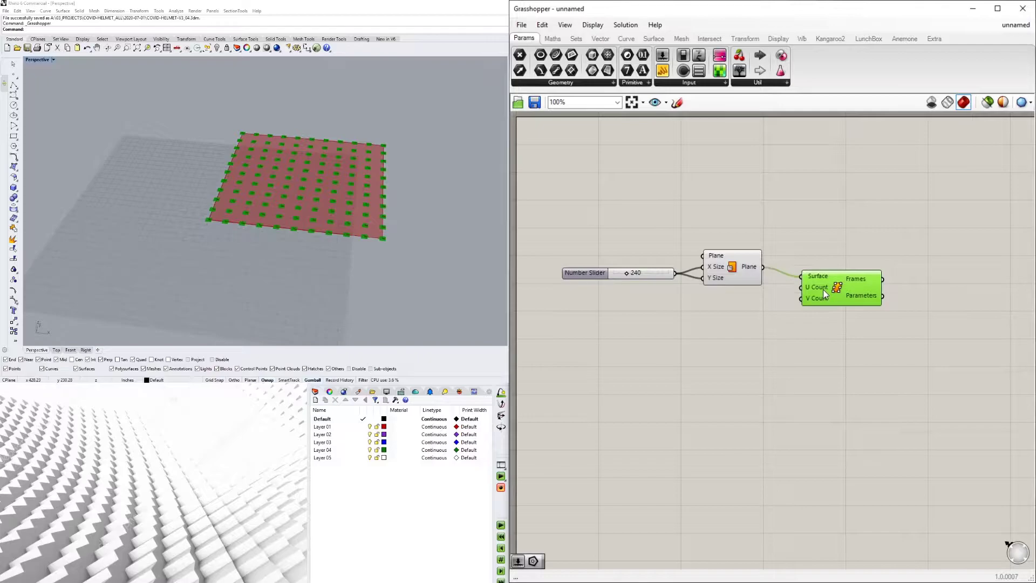
scroll(228, 216, "up", 5)
scroll(228, 216, "down", 5)
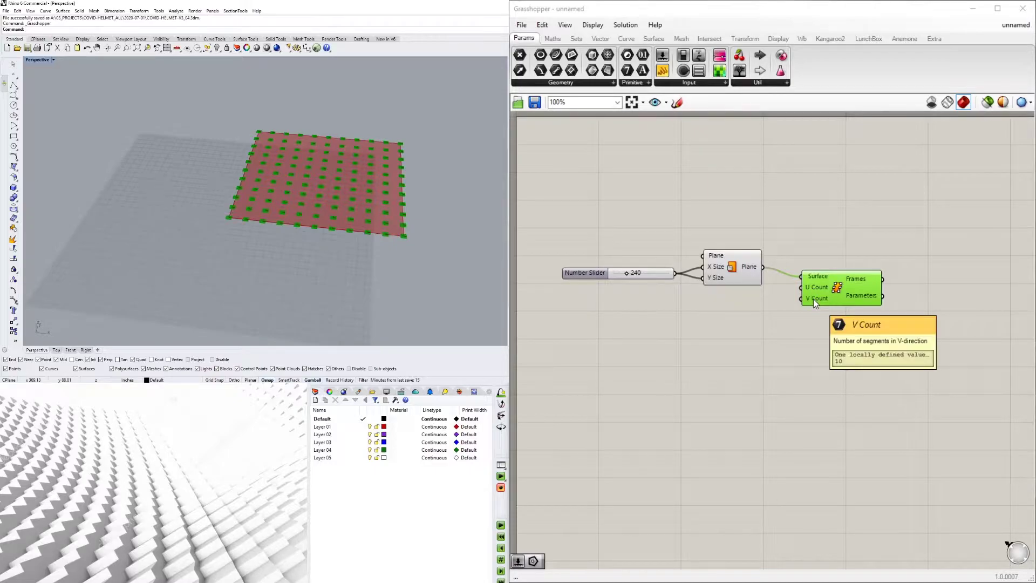
left_click_drag(837, 288, 835, 299)
Add a number slider set to 5 and connect it to the U Count and V Count of Surface Frames
double_click(708, 310)
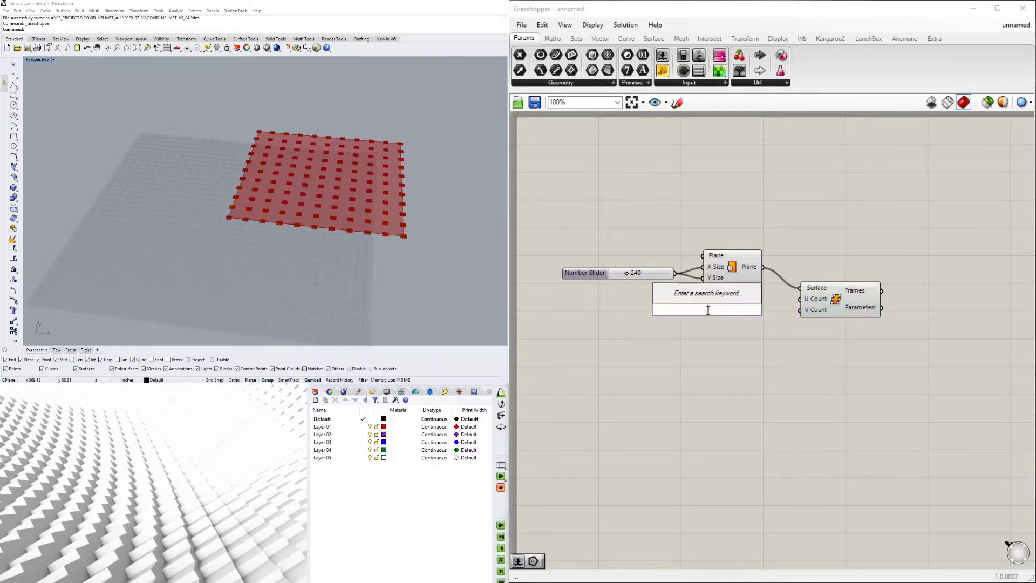
type("5")
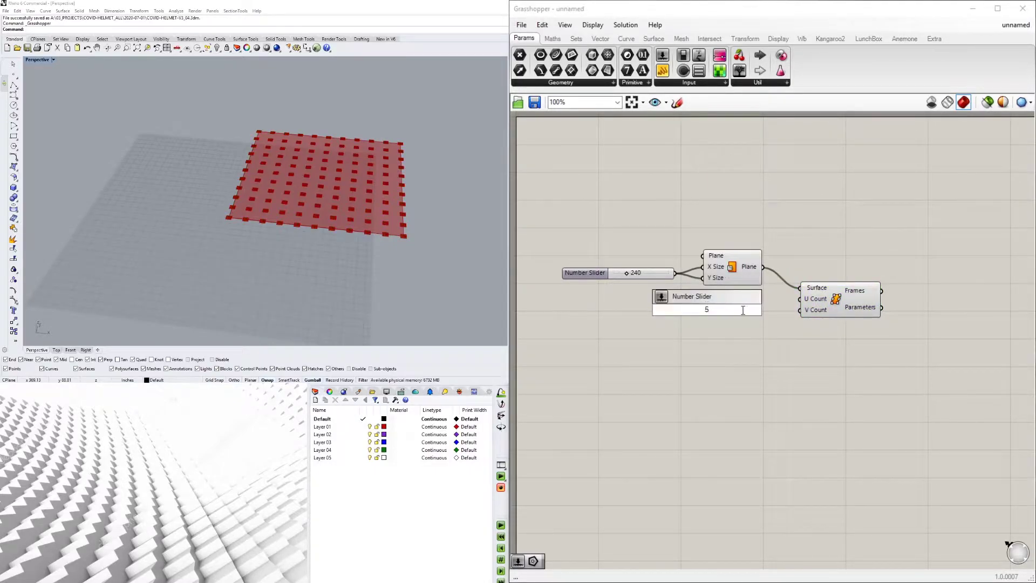
key("Return")
left_click_drag(765, 309, 818, 304)
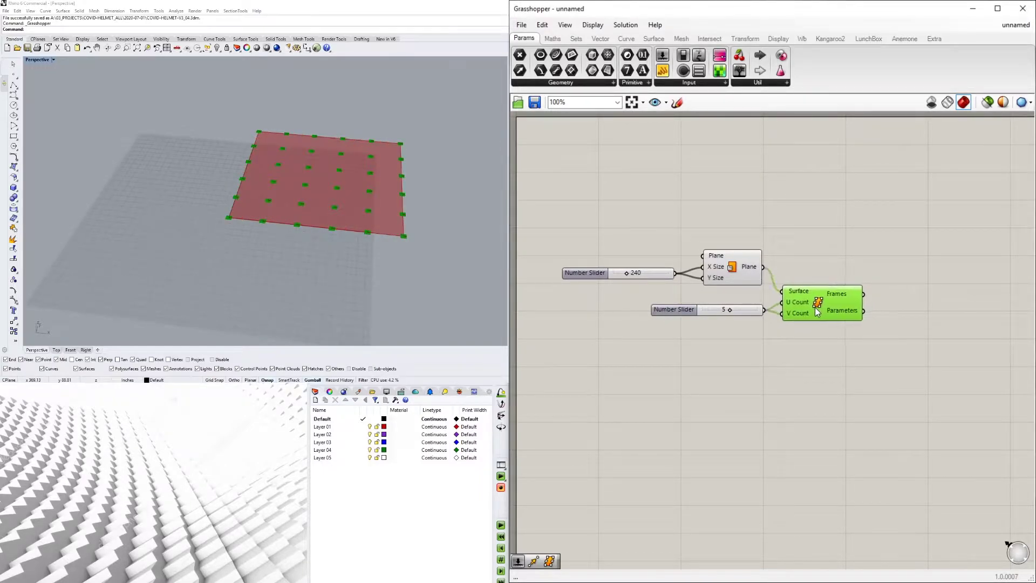
scroll(358, 204, "up", 5)
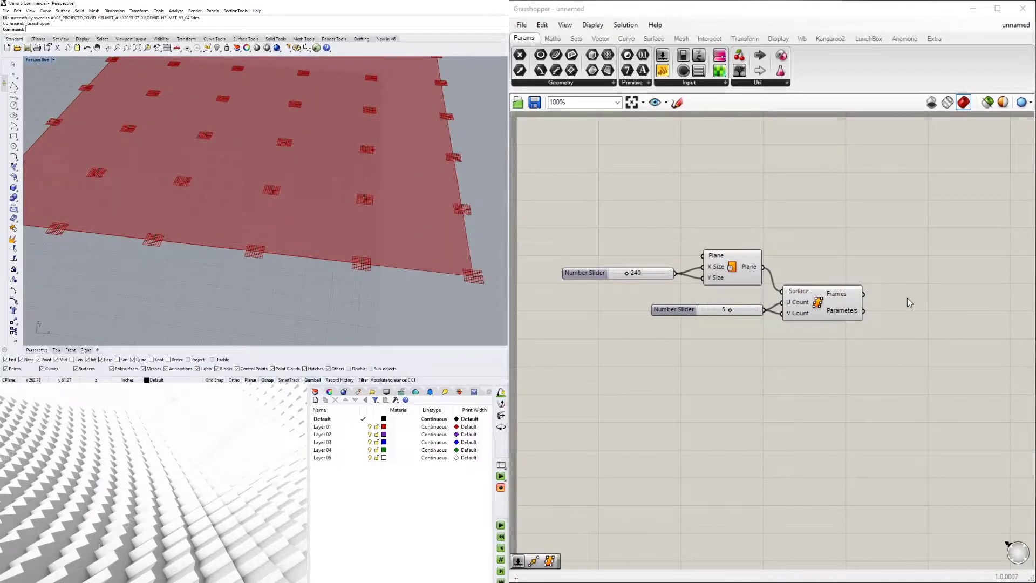
Add a Point parameter and connect the Frames output of Surface Frames to it
double_click(941, 291)
type("poi")
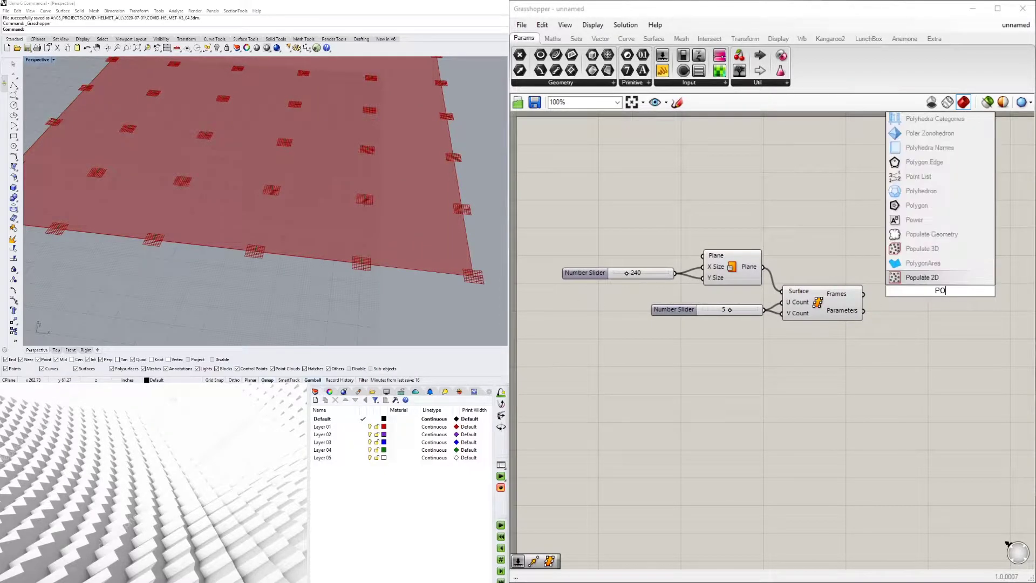
left_click(909, 237)
left_click_drag(864, 294, 895, 302)
left_click(496, 216)
scroll(323, 206, "down", 3)
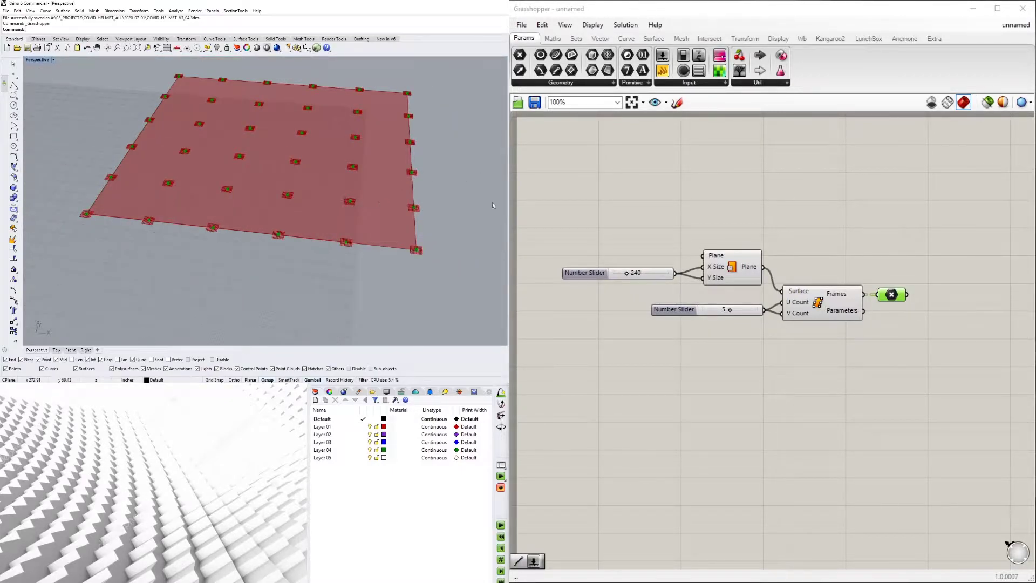
Turn off the preview of Surface Frames and reposition the Point parameter beside its Frames output
left_click(820, 304)
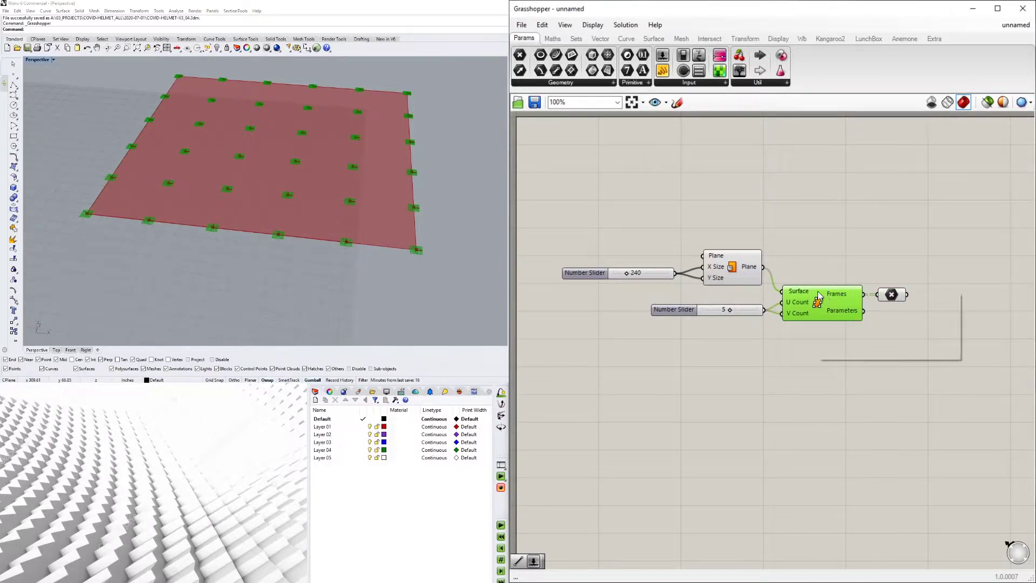
right_click(820, 290)
left_click(846, 250)
left_click(892, 294)
right_click_drag(224, 176, 203, 176)
left_click(898, 248)
right_click_drag(897, 248, 798, 282)
left_click_drag(796, 333, 813, 321)
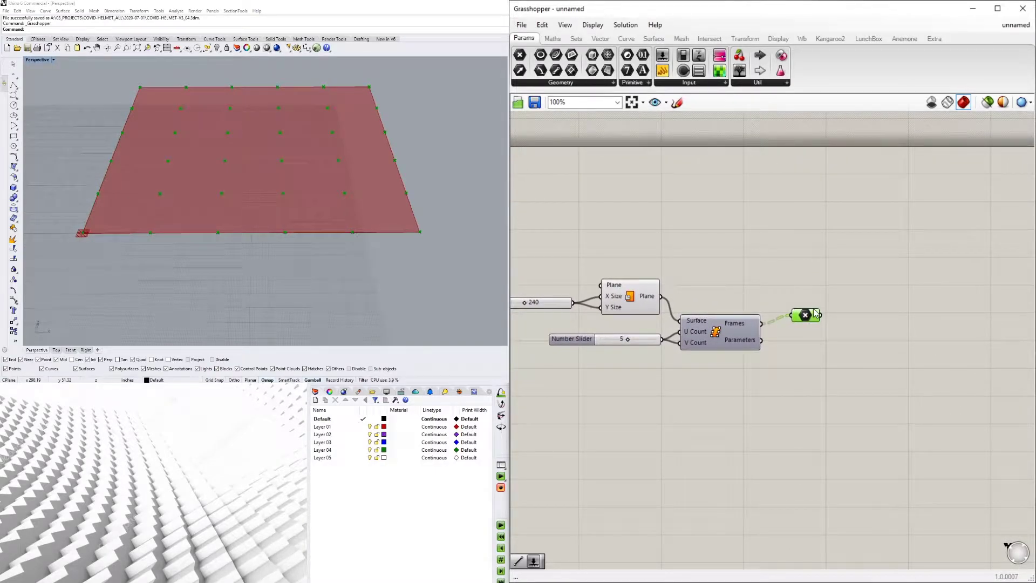
Add a Circle component beside the Point parameter and connect the points to its Plane input
left_click(891, 282)
left_click_drag(803, 317, 802, 309)
left_click(434, 216)
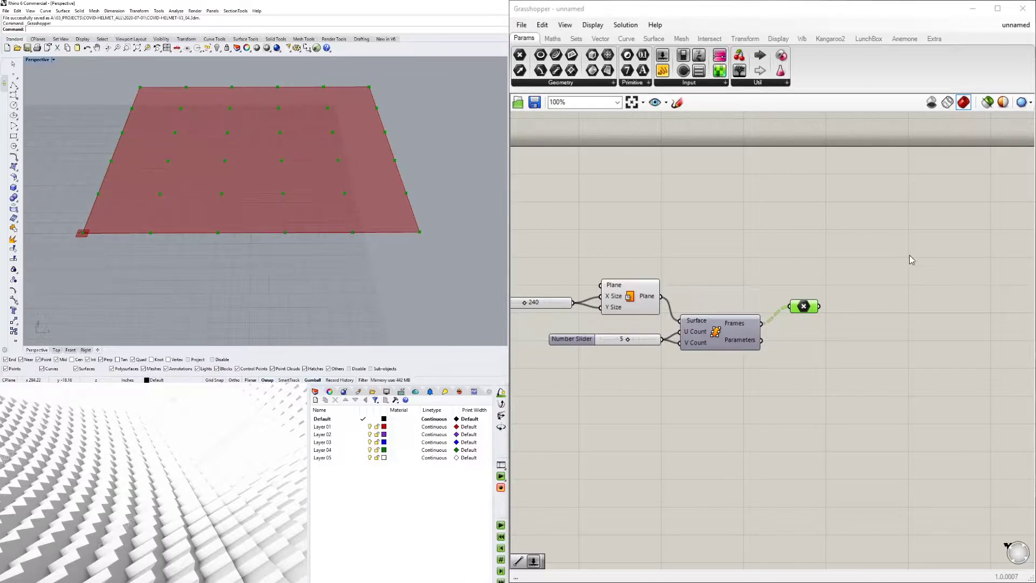
double_click(848, 304)
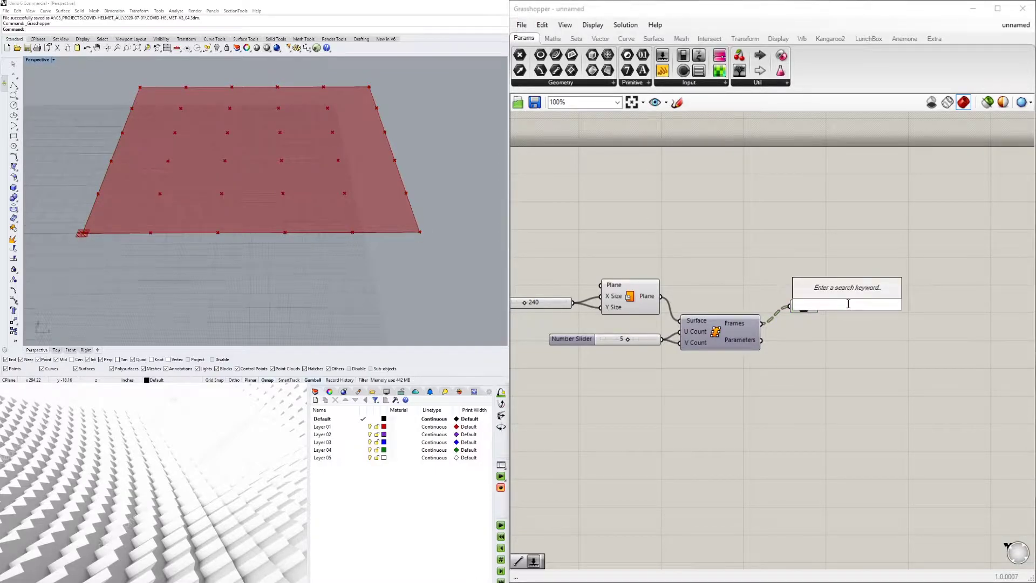
type("circle")
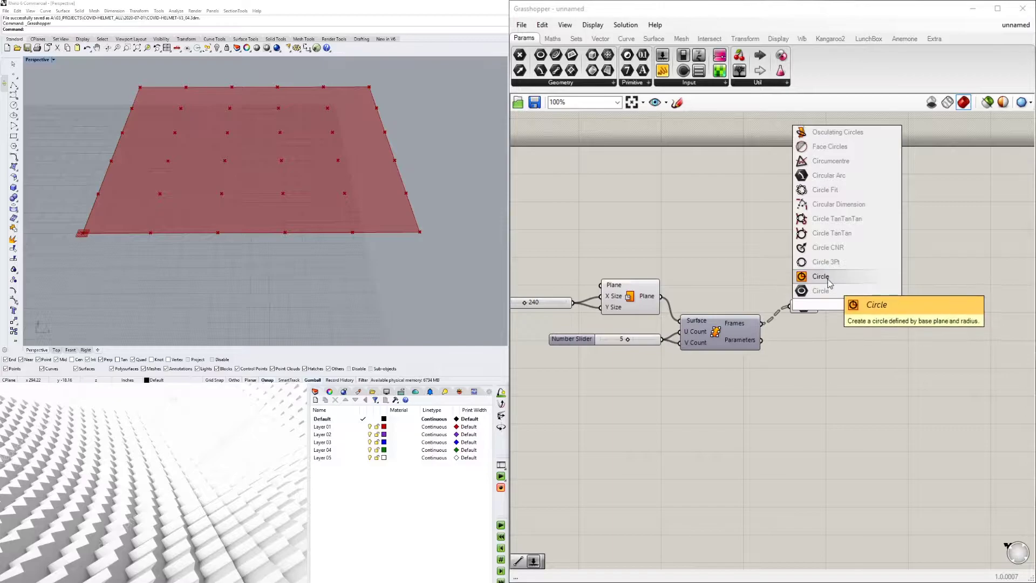
left_click(829, 277)
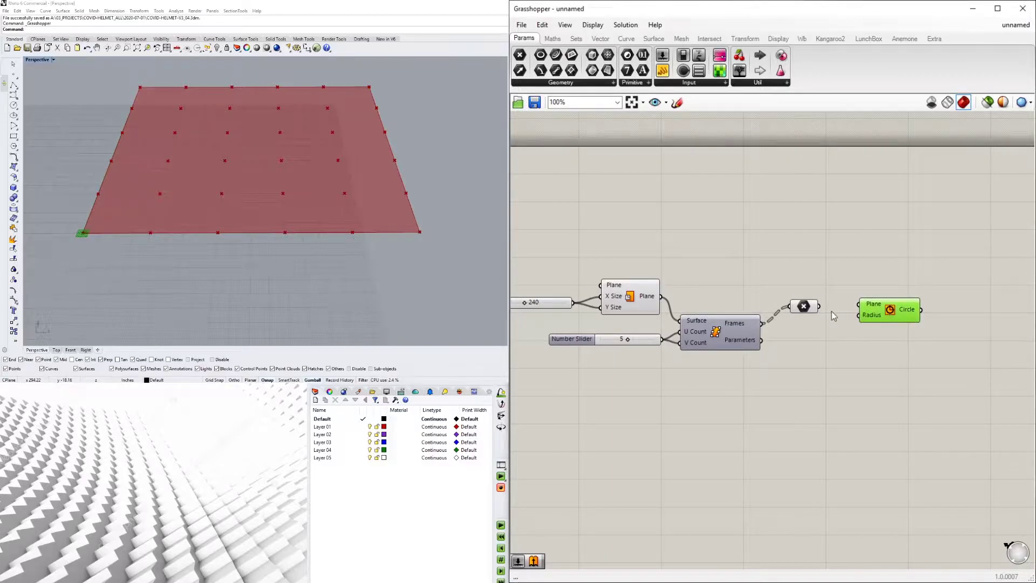
left_click_drag(820, 307, 870, 316)
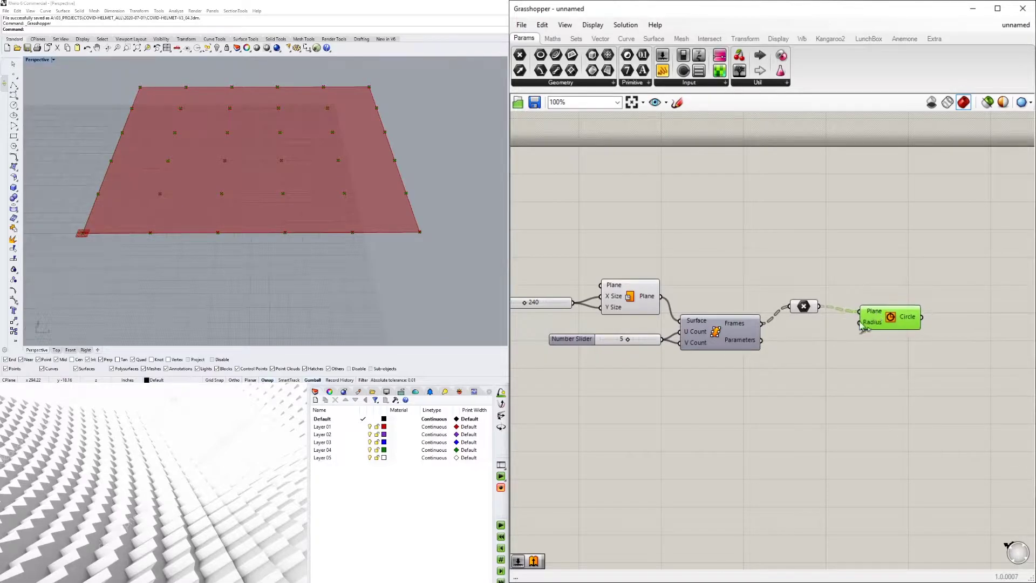
Add a number slider set to 12, connect it to the Circle's Radius, and align the Point and Circle components
double_click(733, 383)
type("12")
key("Return")
left_click_drag(750, 381, 678, 367)
left_click_drag(764, 371, 890, 342)
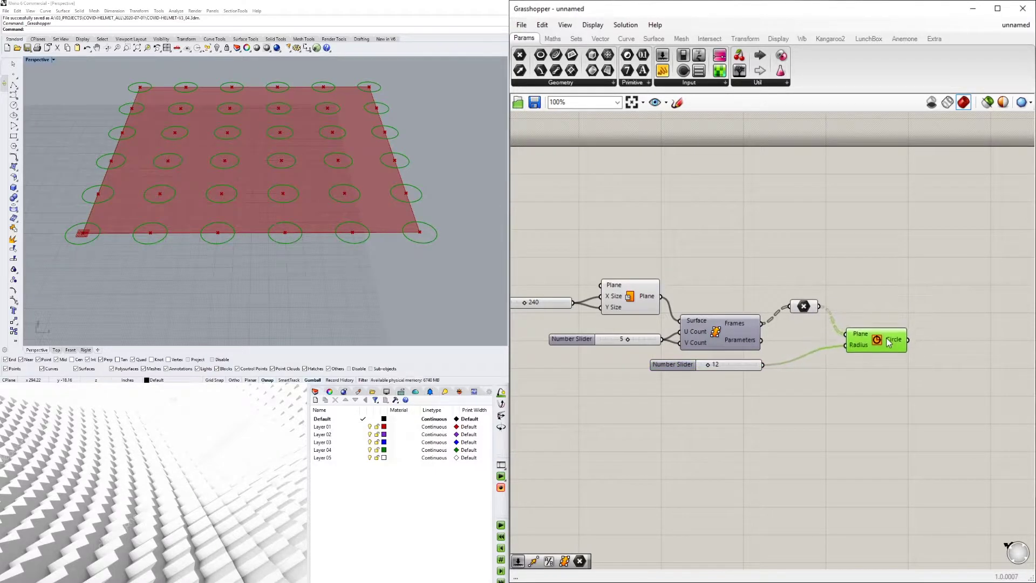
left_click_drag(798, 308, 786, 325)
left_click_drag(882, 333, 865, 336)
In Rhino, set the model units' distance display to Feet & Inches
double_click(975, 391)
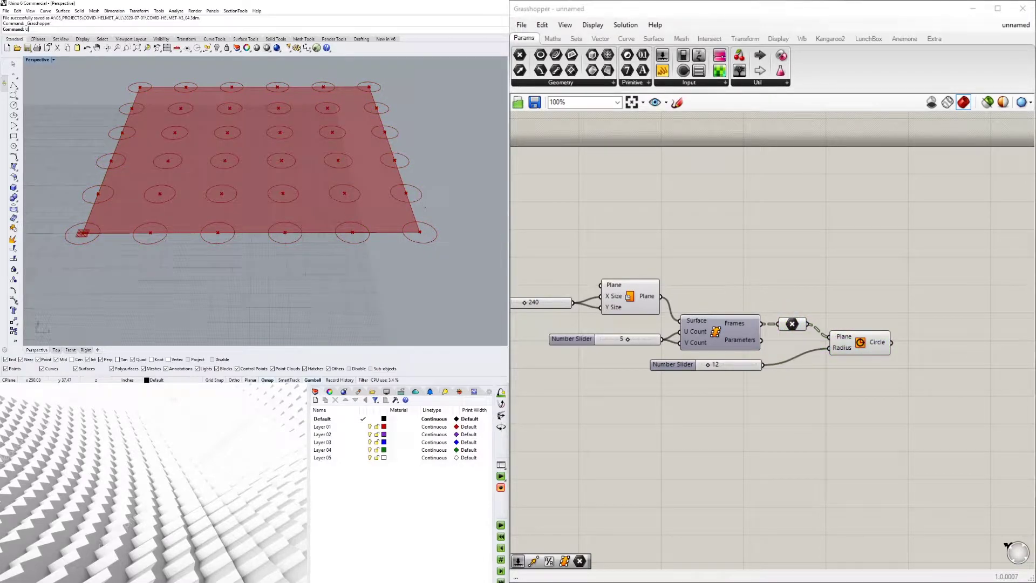
key("Return")
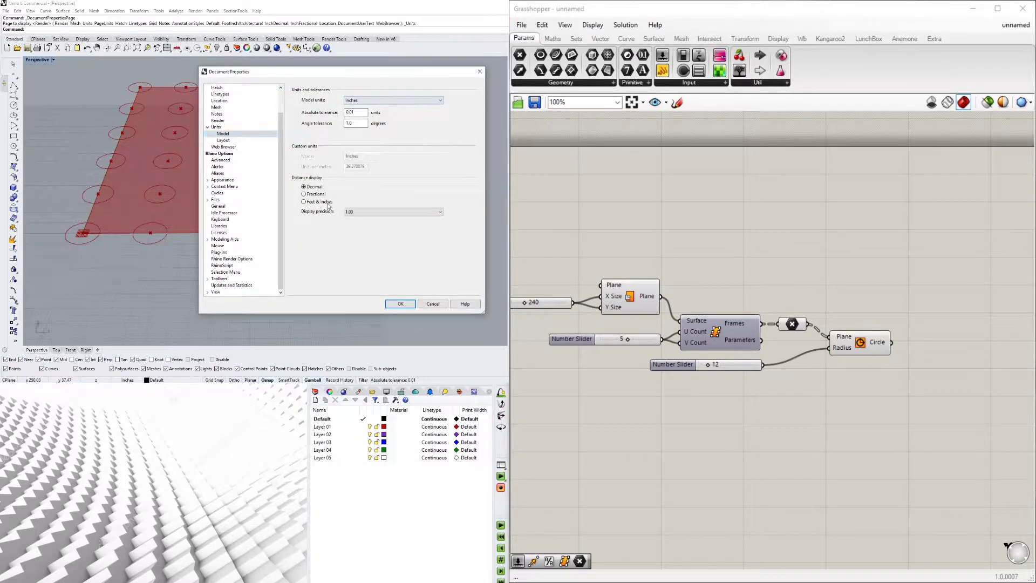
left_click(400, 303)
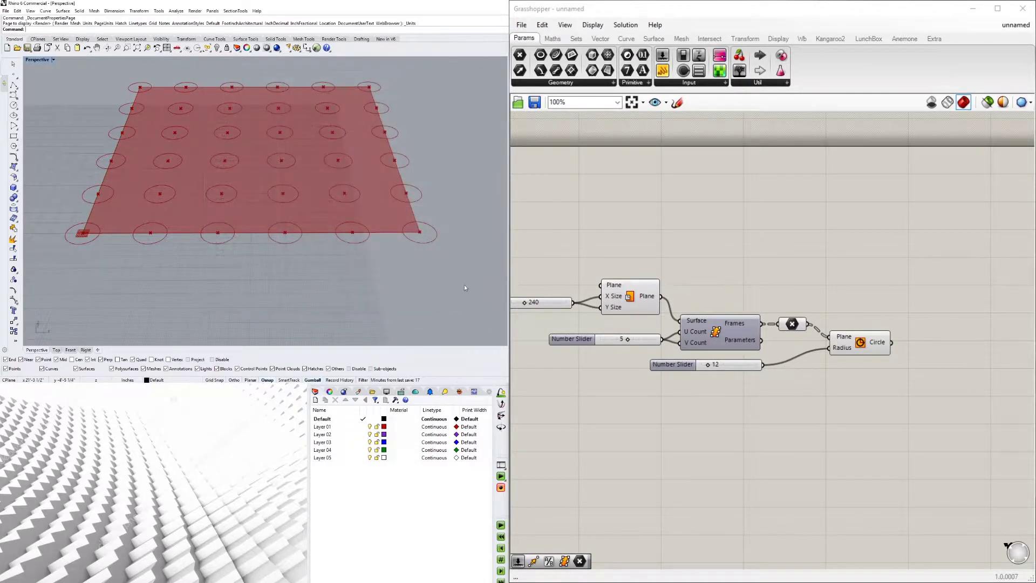
Reduce the Surface Frames U Count and V Count slider to 2
right_click_drag(713, 239, 840, 222)
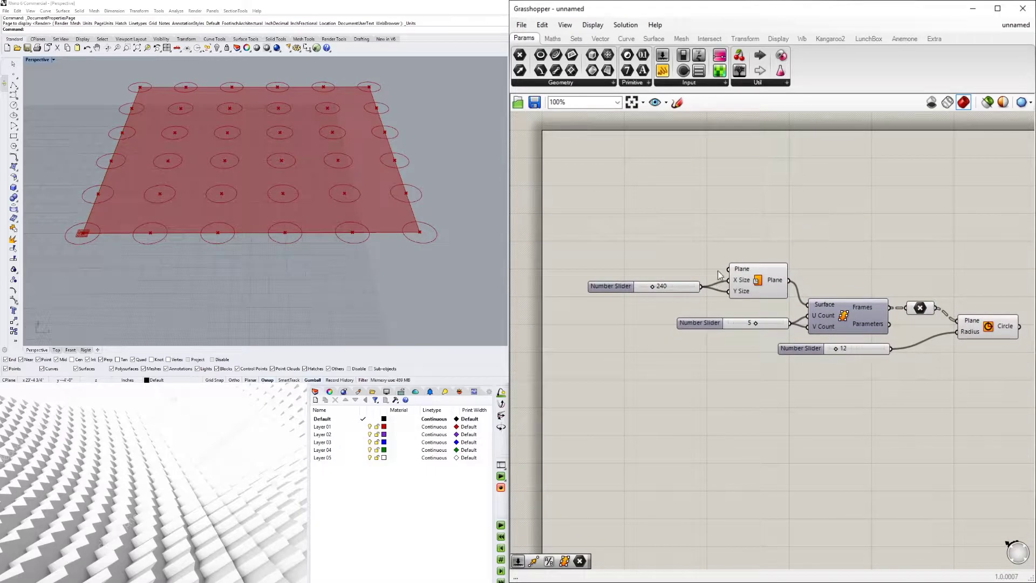
right_click_drag(690, 263, 650, 279)
scroll(292, 190, "down", 3)
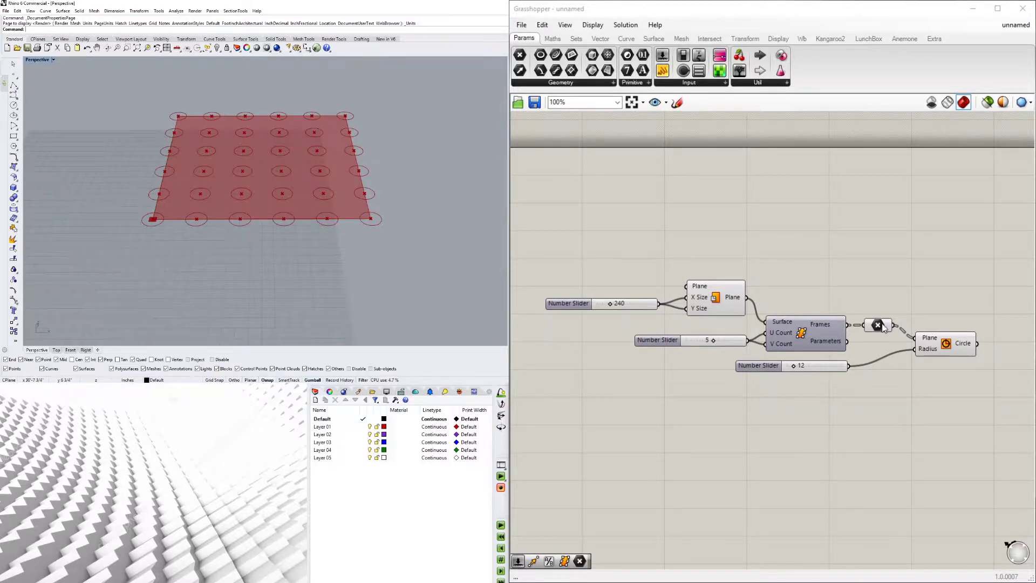
scroll(710, 338, "up", 4)
left_click_drag(714, 341, 698, 344)
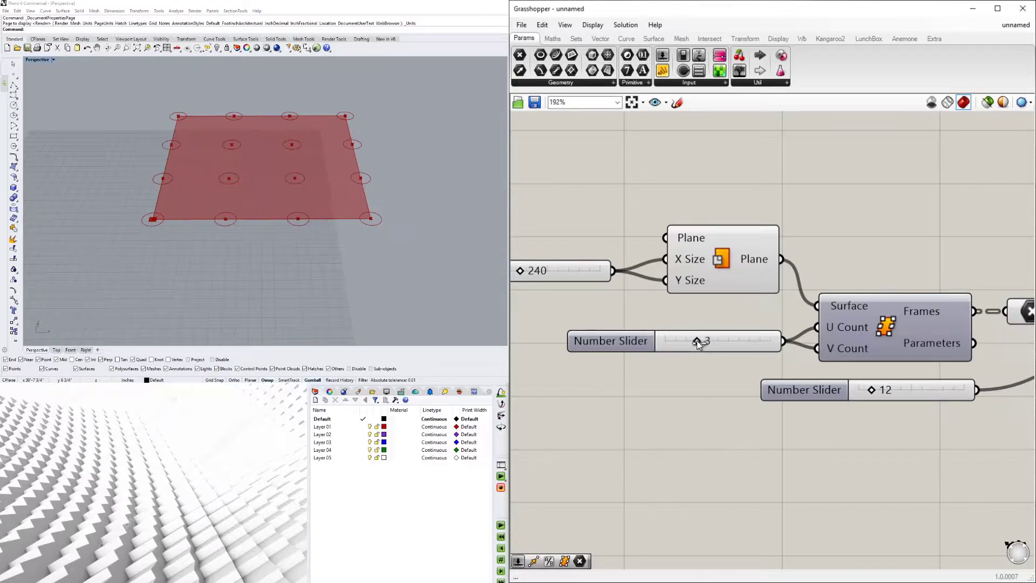
left_click_drag(693, 344, 687, 344)
right_click_drag(226, 255, 348, 234)
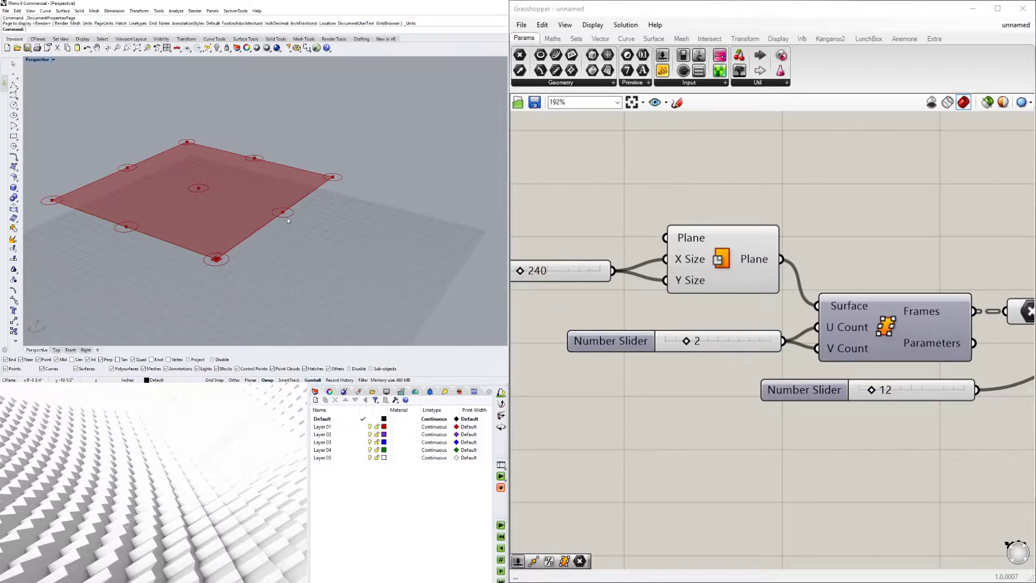
Set the Circle's Radius slider to 6 and check the circle sizes on the base surface
left_click(910, 400)
double_click(897, 389)
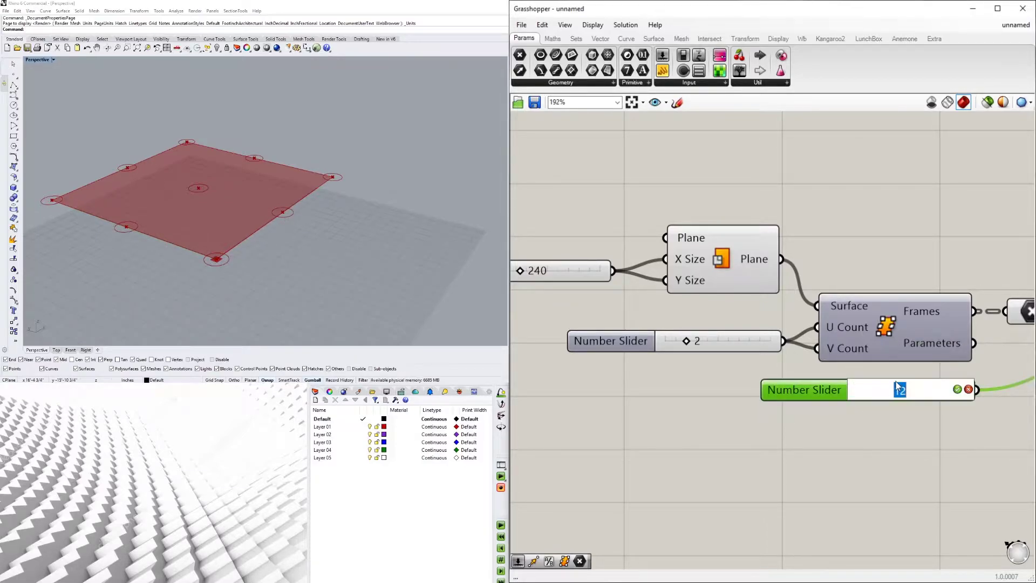
type("6")
key("Return")
left_click(481, 319)
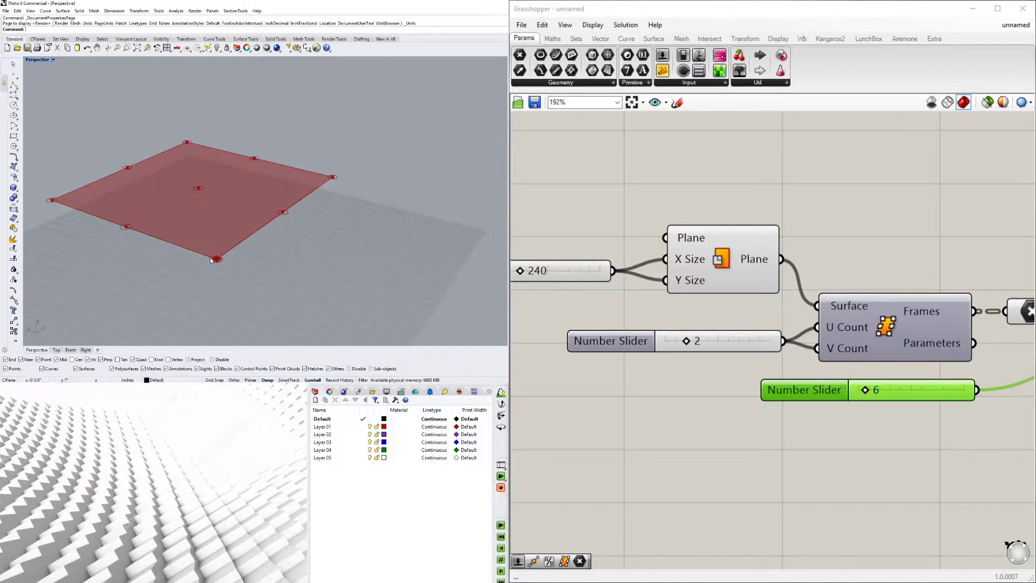
scroll(210, 260, "up", 5)
scroll(296, 273, "down", 6)
right_click_drag(296, 271, 245, 274)
scroll(246, 273, "down", 4)
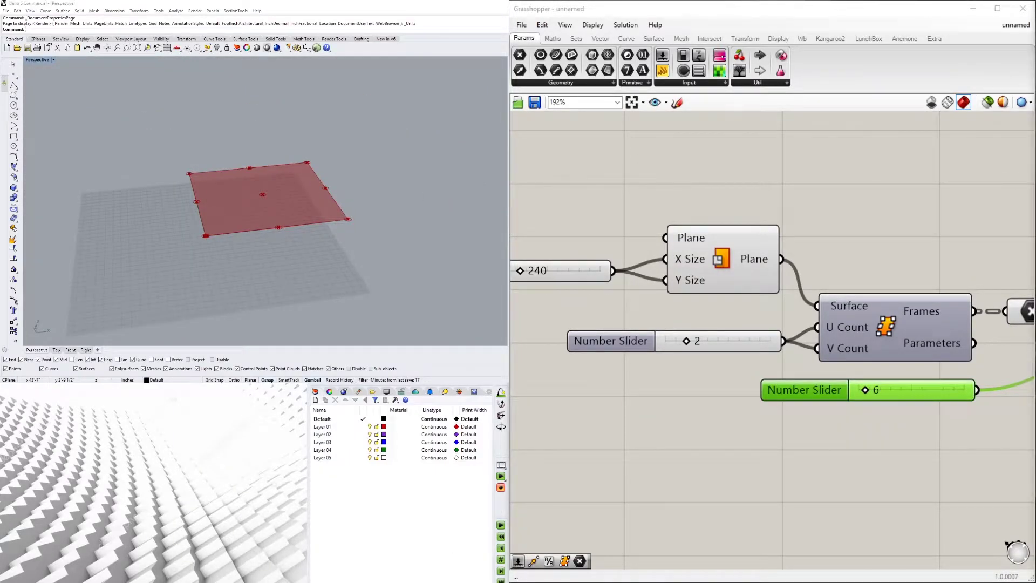
scroll(195, 203, "up", 2)
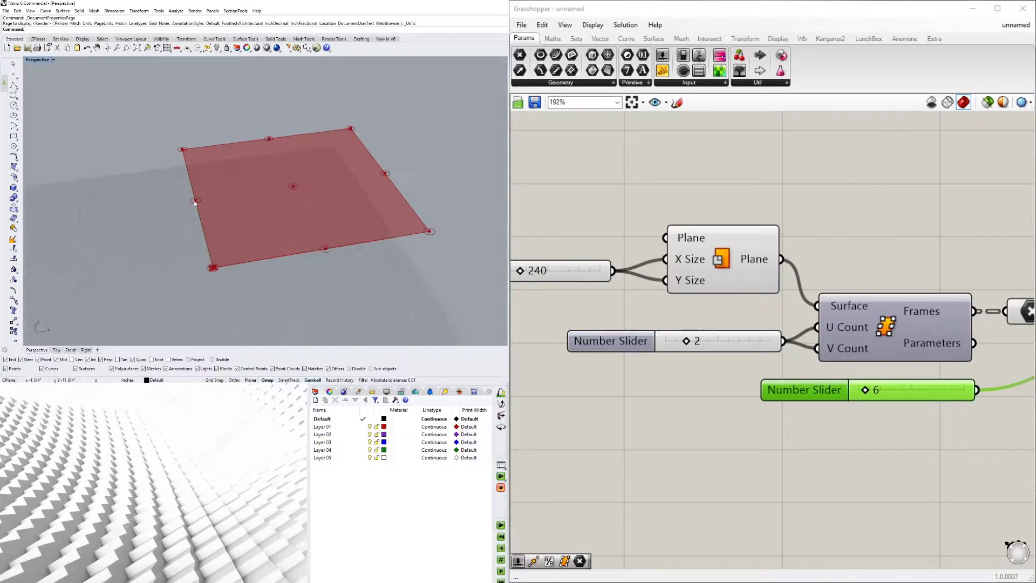
scroll(809, 270, "down", 2)
Add a Boundary Surfaces component after the Circle and connect the Circle output to its Edges input
right_click_drag(837, 269, 685, 304)
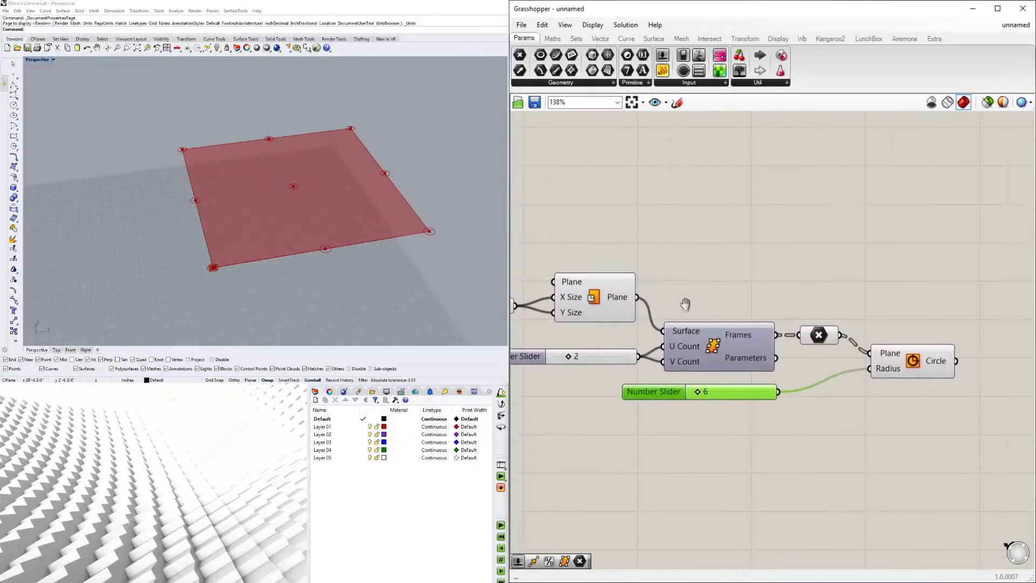
left_click(914, 364)
right_click_drag(915, 362, 818, 381)
left_click(896, 393)
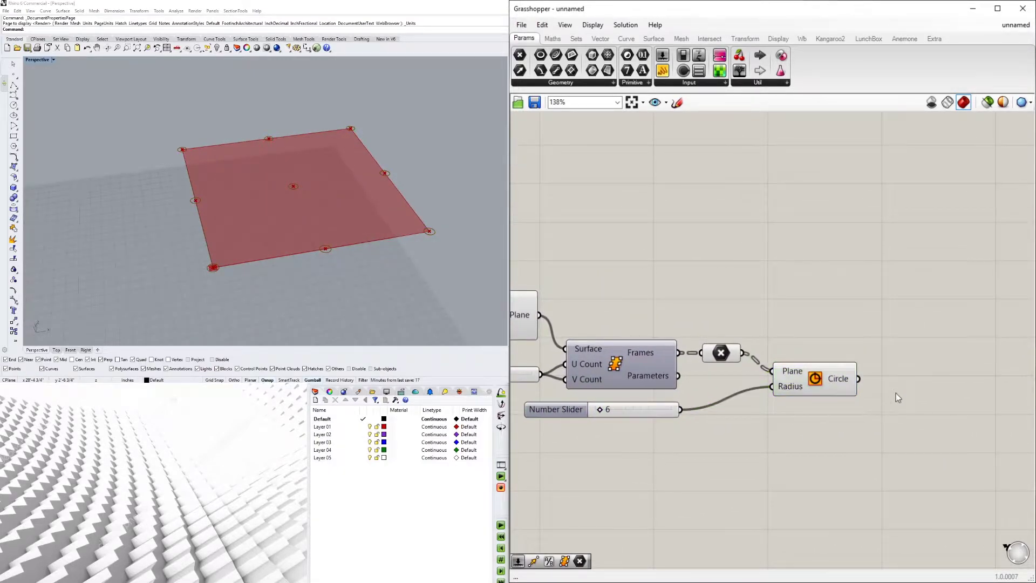
double_click(896, 393)
type("Boundary")
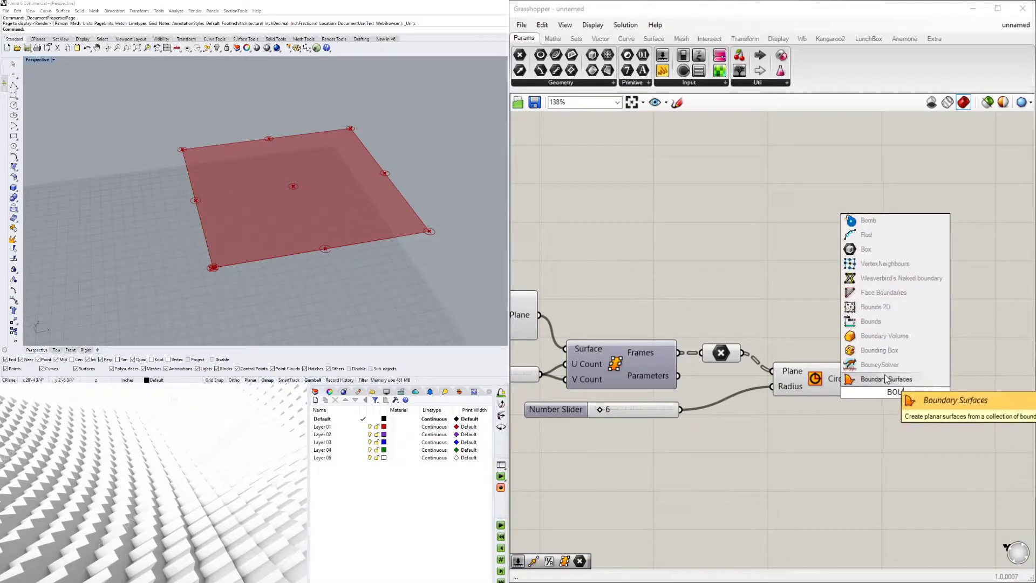
key("Return")
left_click_drag(858, 379, 876, 388)
left_click_drag(900, 390, 902, 380)
scroll(290, 263, "up", 5)
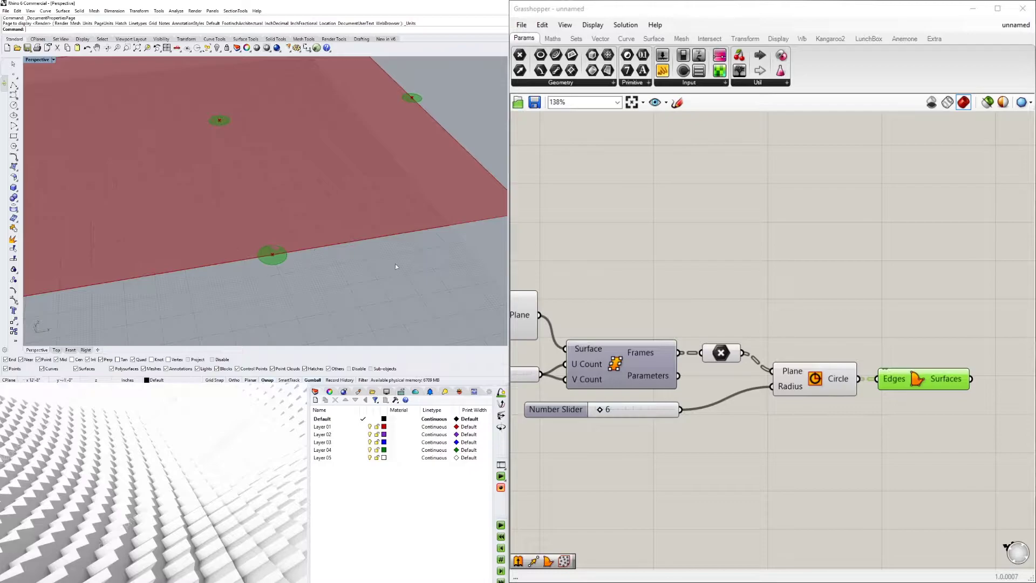
Turn off the preview of the Circle component
right_click(811, 381)
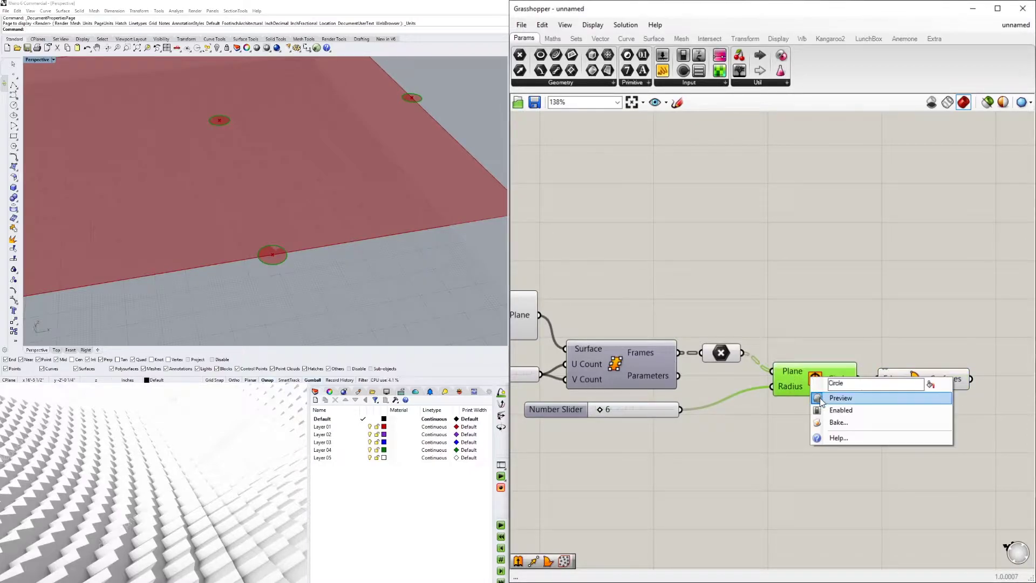
left_click(837, 397)
left_click(910, 338)
scroll(307, 234, "down", 5)
right_click_drag(306, 238, 335, 220)
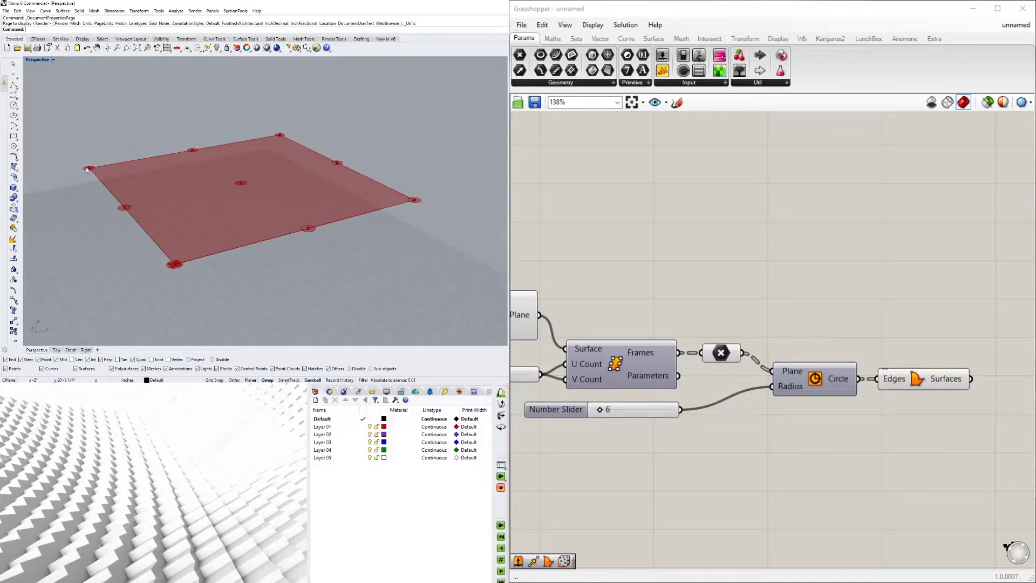
Add an Extrude component and connect the Surfaces output of Boundary Surfaces to its Base input
right_click_drag(996, 357, 850, 364)
left_click(794, 392)
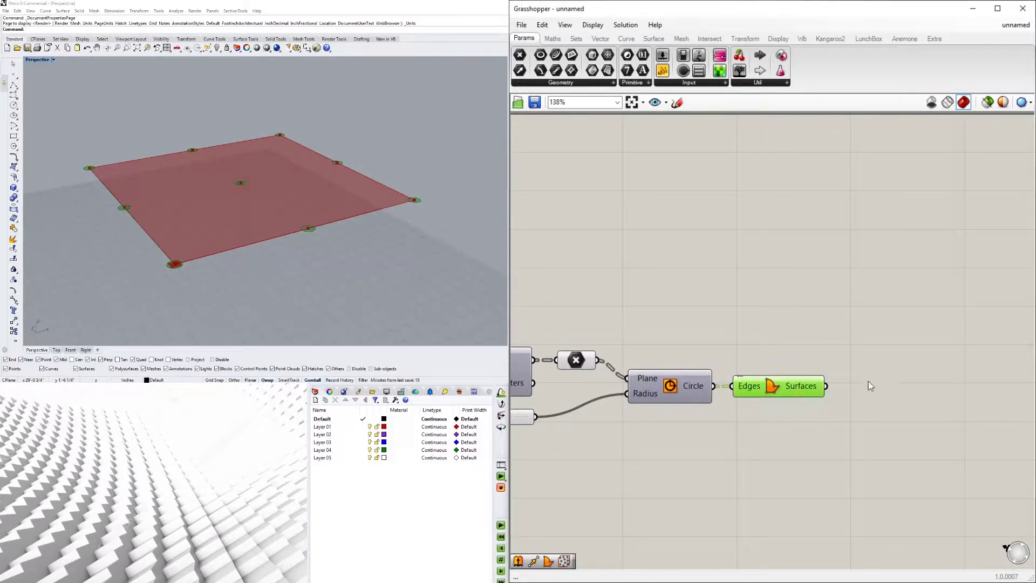
double_click(900, 388)
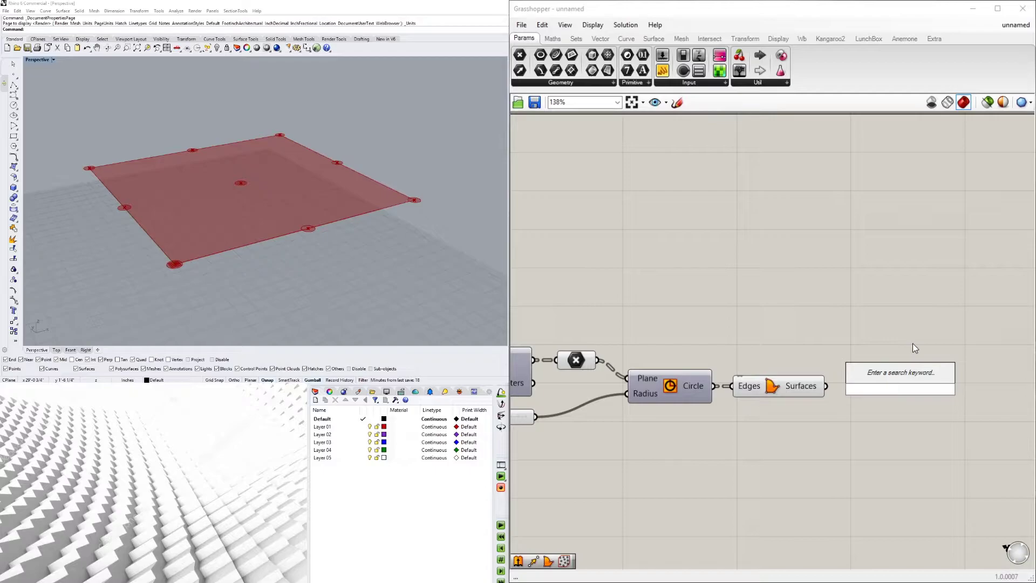
type("EXT")
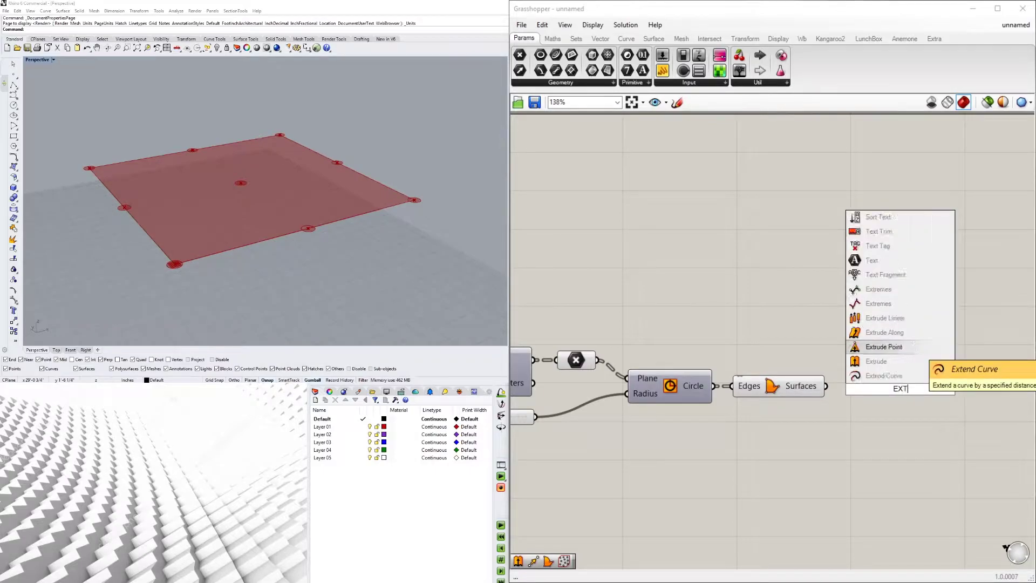
left_click(870, 362)
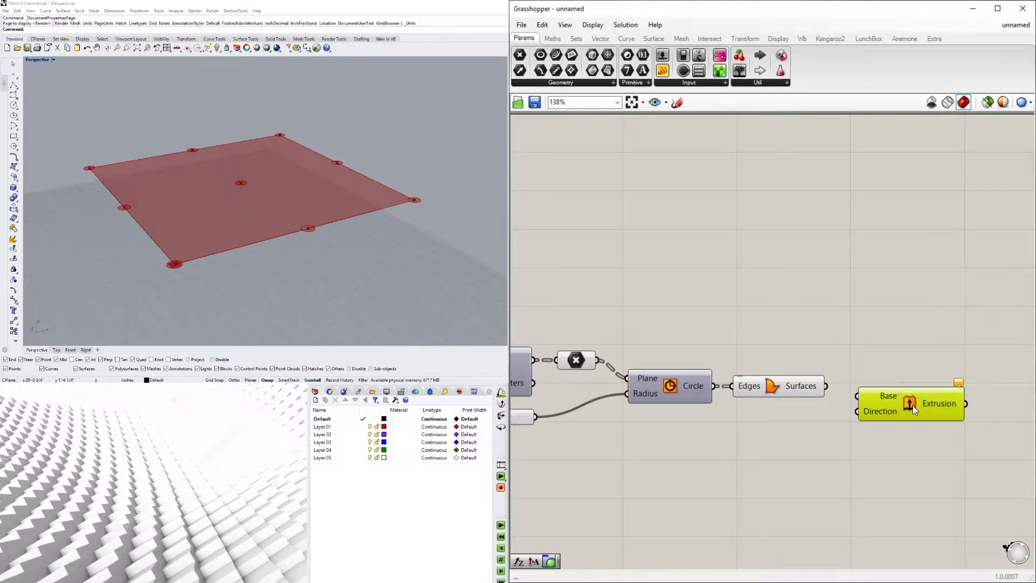
left_click_drag(826, 386, 892, 435)
Add a Unit Z component and connect its Unit vector output to the Extrude component's Direction
double_click(782, 429)
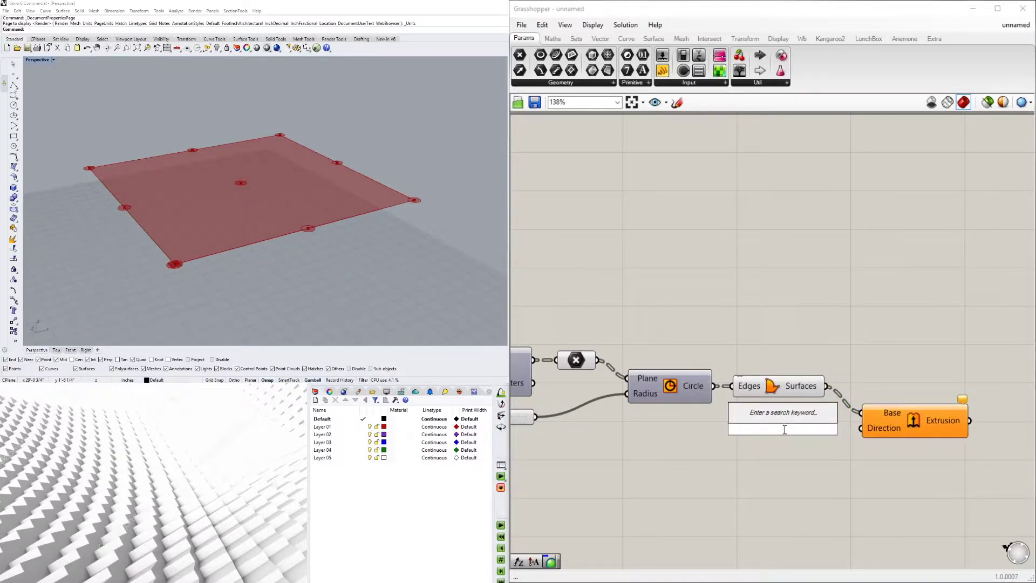
type("unit z")
key("Return")
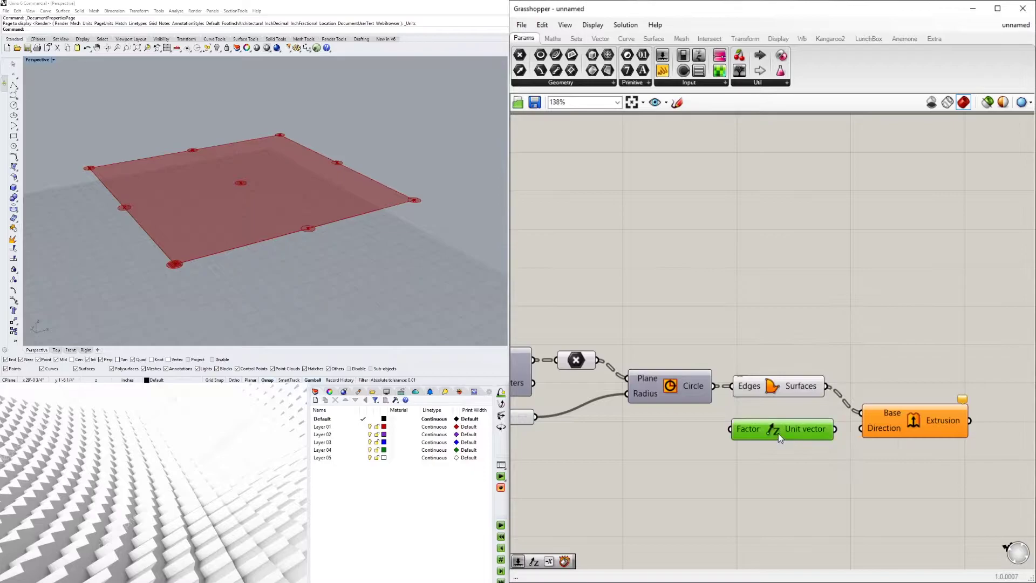
left_click_drag(829, 432, 896, 411)
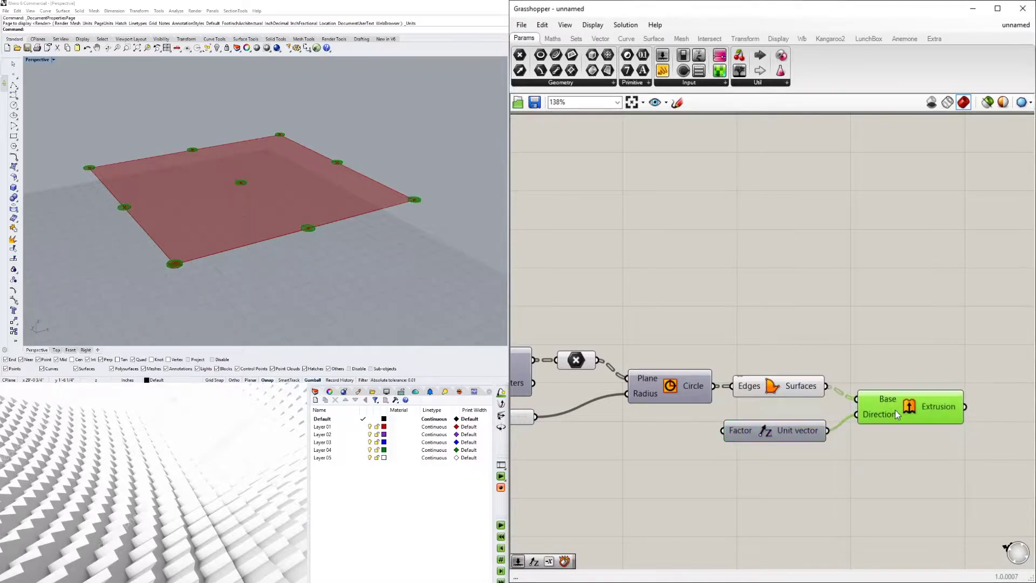
Add a number slider set to 120 and connect it to the Unit Z Factor to give the columns their height
right_click_drag(679, 447, 834, 404)
scroll(834, 404, "down", 3)
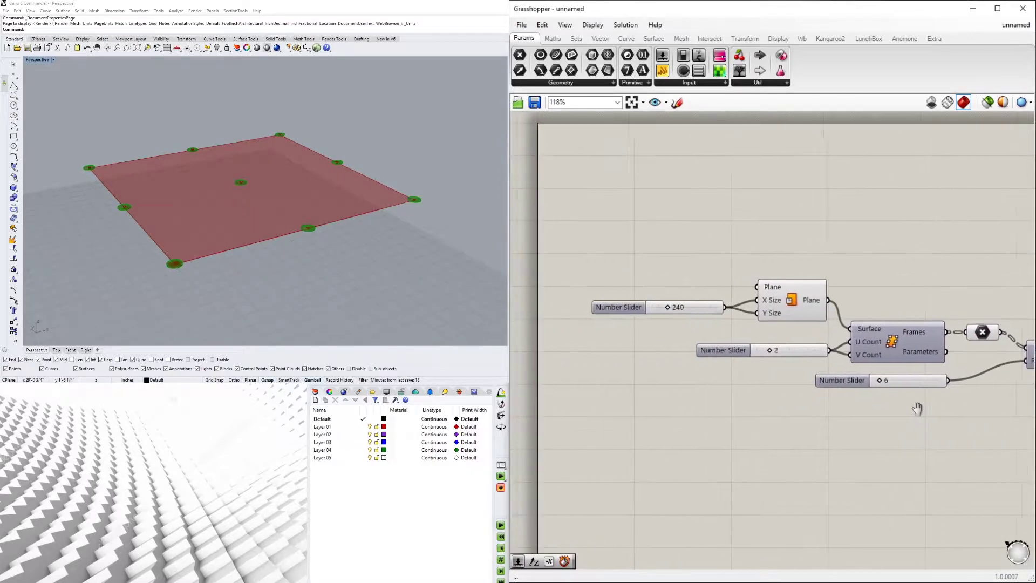
double_click(840, 394)
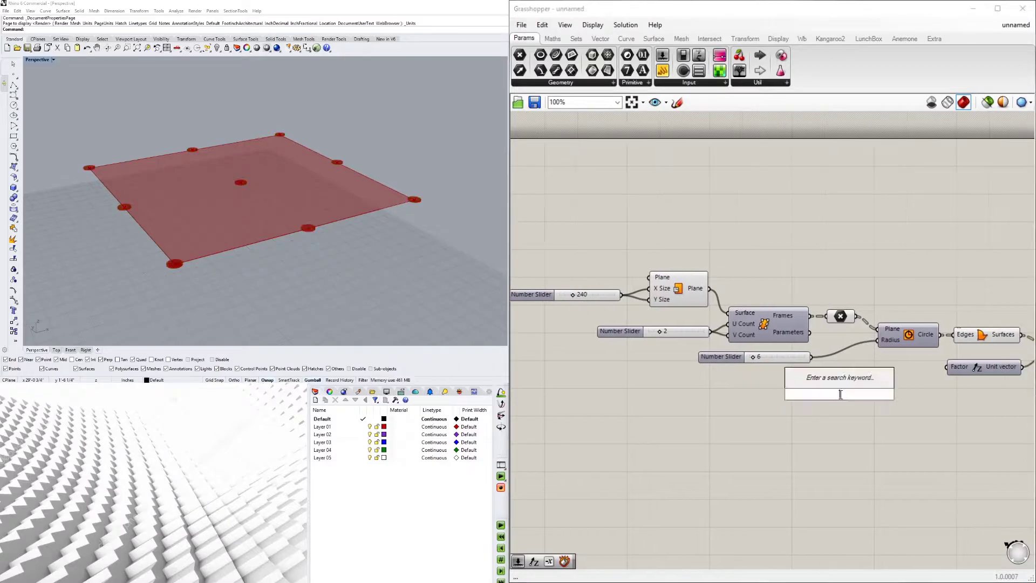
type("120")
key("Return")
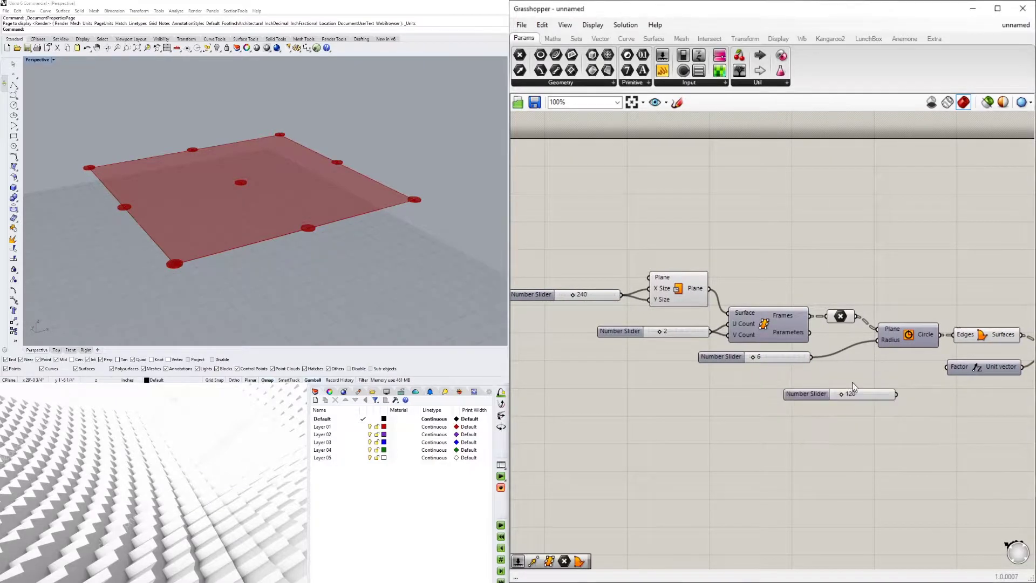
scroll(849, 384, "up", 1)
left_click_drag(906, 396, 964, 365)
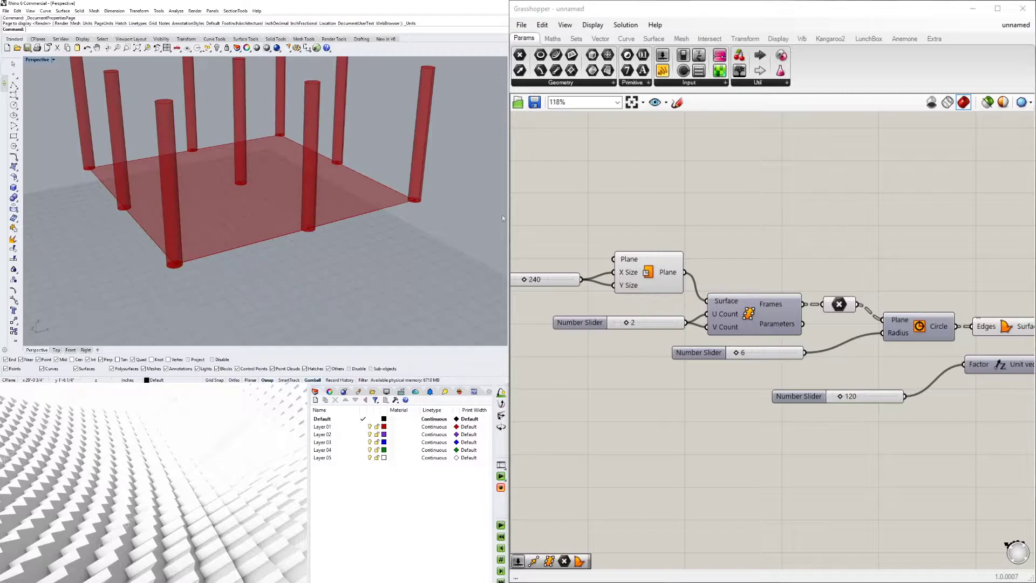
left_click(289, 209)
right_click_drag(290, 209, 361, 173)
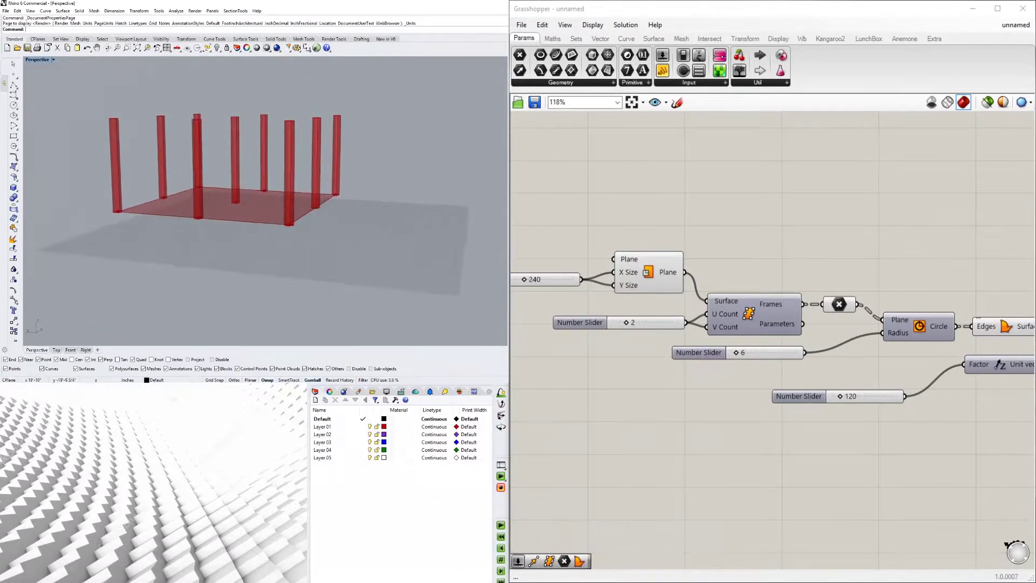
Set the number slider driving the plane's X Size and Y Size to 480
right_click_drag(648, 378, 827, 393)
scroll(700, 297, "up", 1)
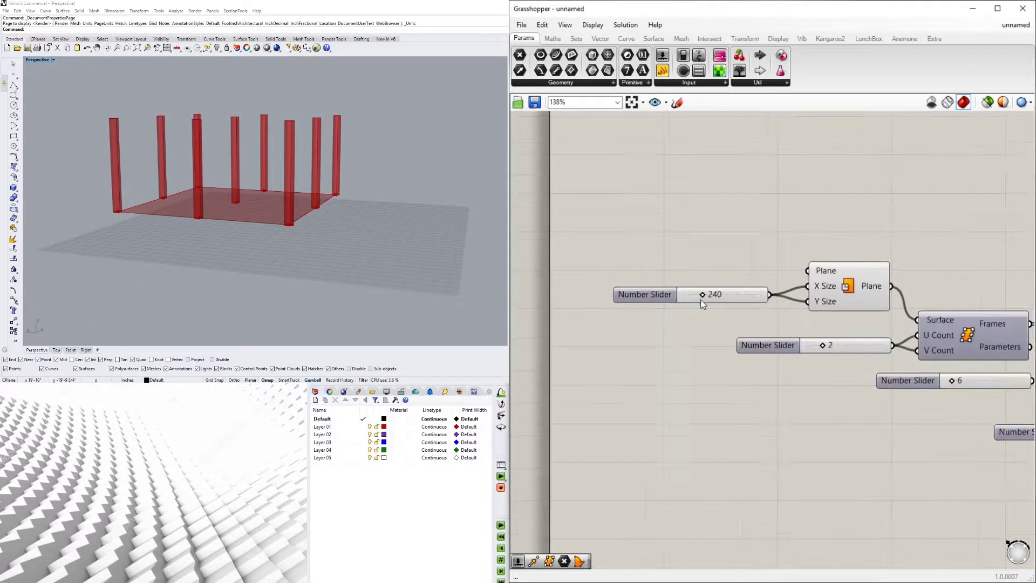
left_click_drag(700, 293, 714, 292)
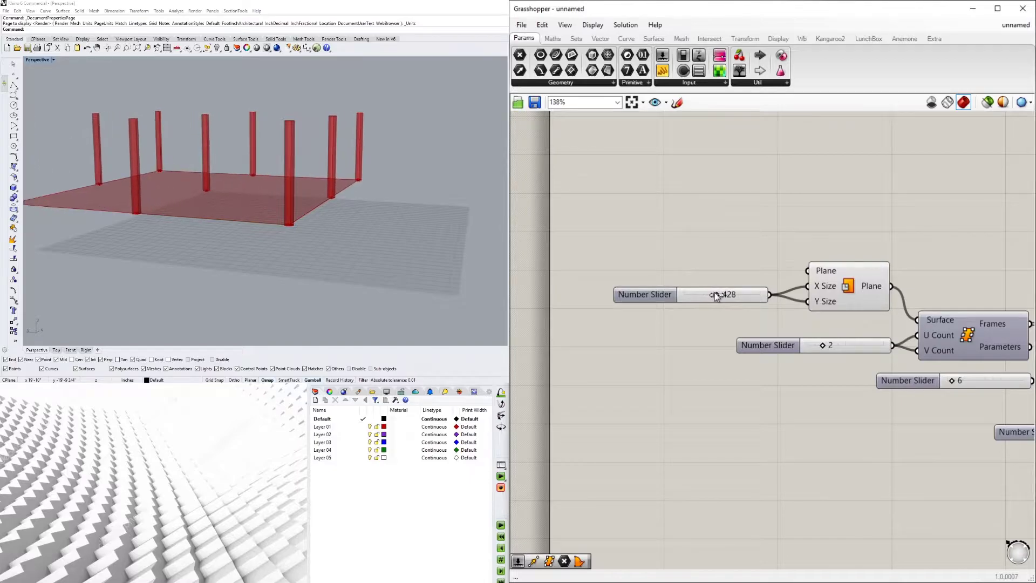
double_click(715, 293)
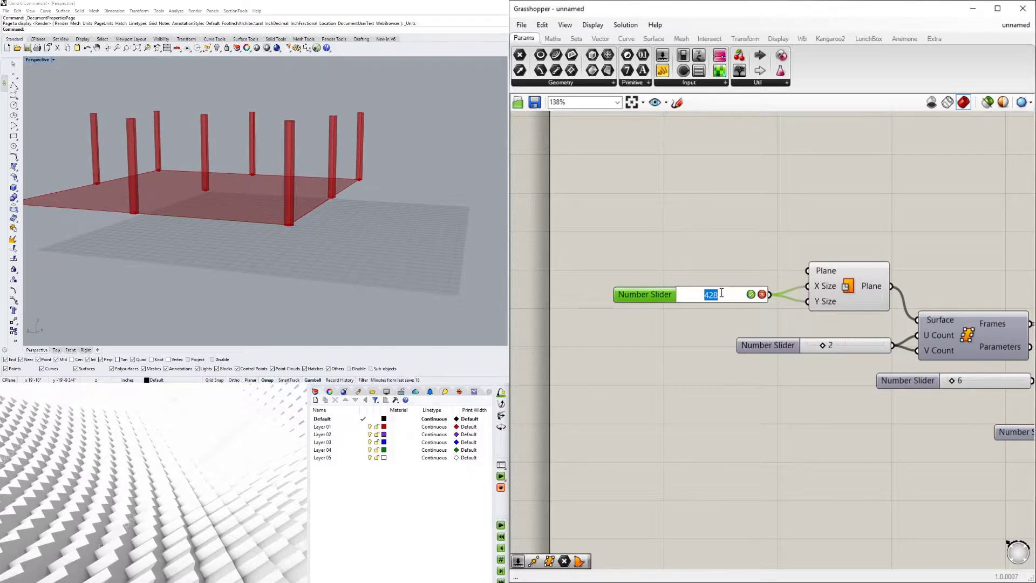
type("48")
key("Return")
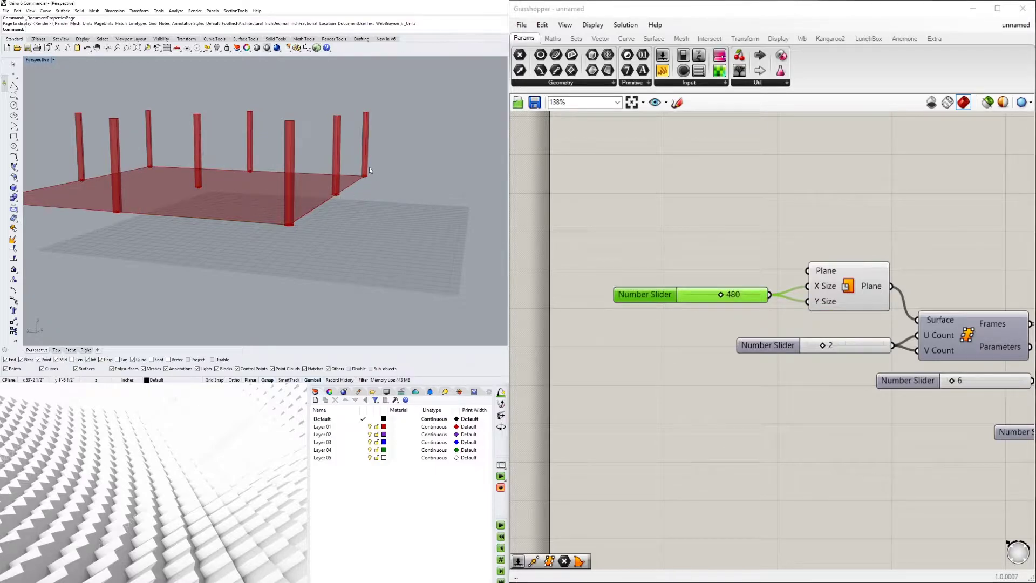
right_click_drag(307, 158, 248, 227)
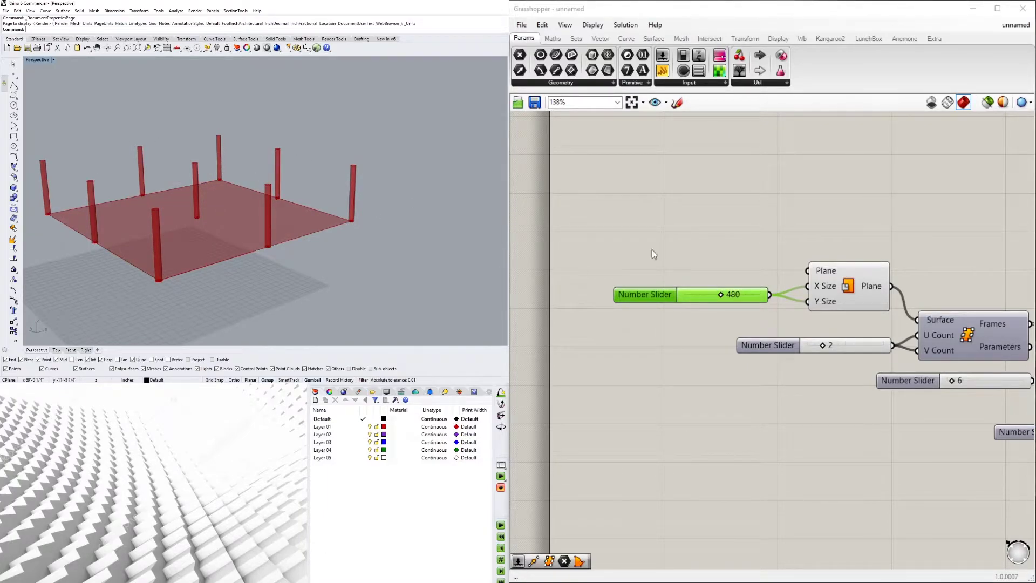
scroll(695, 238, "down", 1)
right_click_drag(939, 302, 708, 355)
scroll(709, 350, "up", 3)
mouse_move(706, 339)
left_mouse_down()
mouse_move(729, 340)
mouse_move(707, 340)
left_mouse_up()
mouse_move(258, 180)
right_mouse_down()
mouse_move(267, 183)
mouse_move(237, 177)
right_mouse_up()
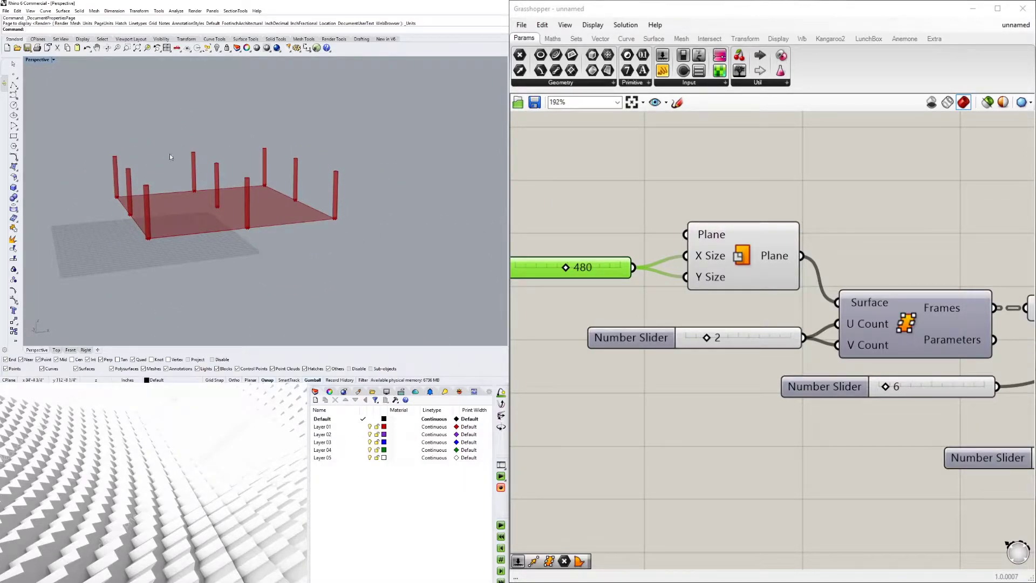
Add a Move component above the Extrude component and connect the base Plane output to its Geometry input
scroll(707, 258, "down", 4)
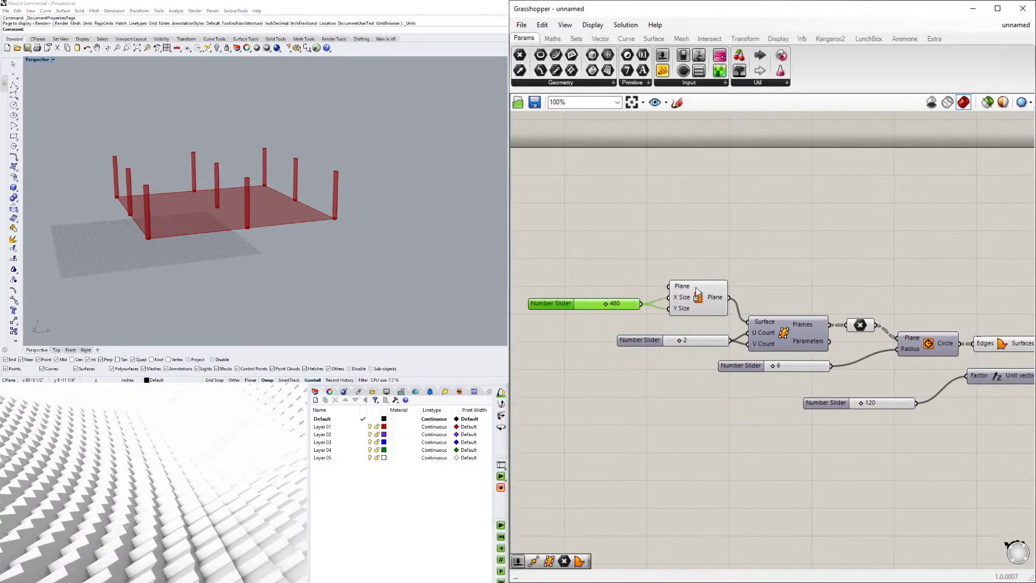
left_click(697, 292)
double_click(805, 280)
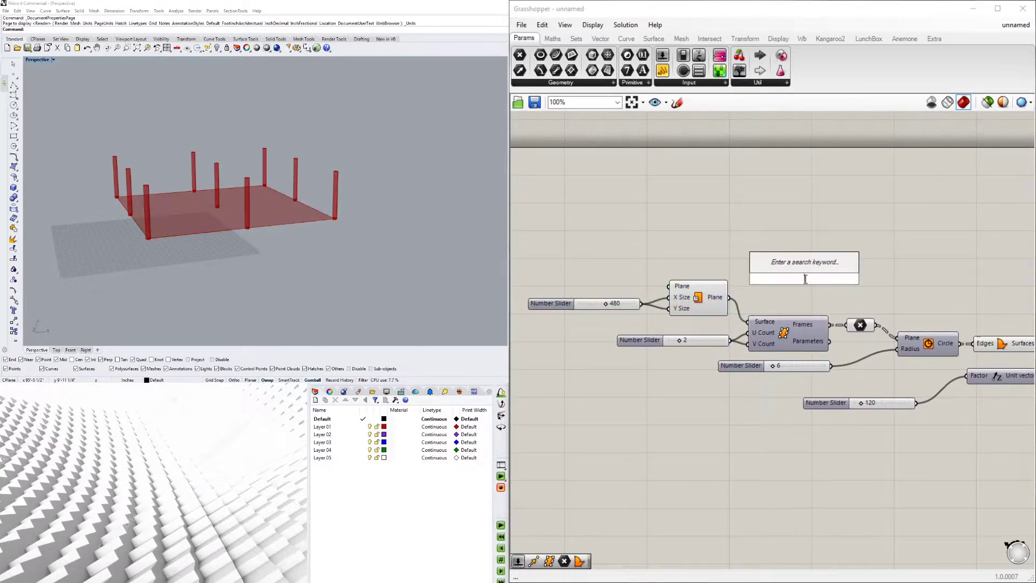
type("MO")
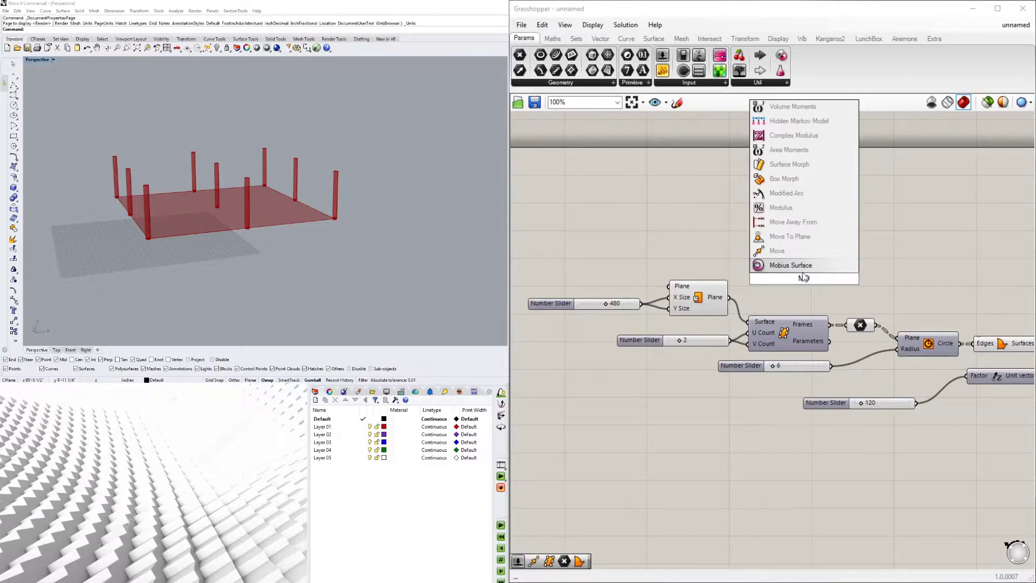
left_click(789, 251)
left_click(720, 297)
left_click_drag(729, 297, 763, 273)
right_click_drag(774, 281, 696, 299)
left_click_drag(696, 298, 996, 286)
Place Unit Z beside the 120 slider and connect its Unit vector output to the Motion input of Move
right_click_drag(899, 362, 791, 370)
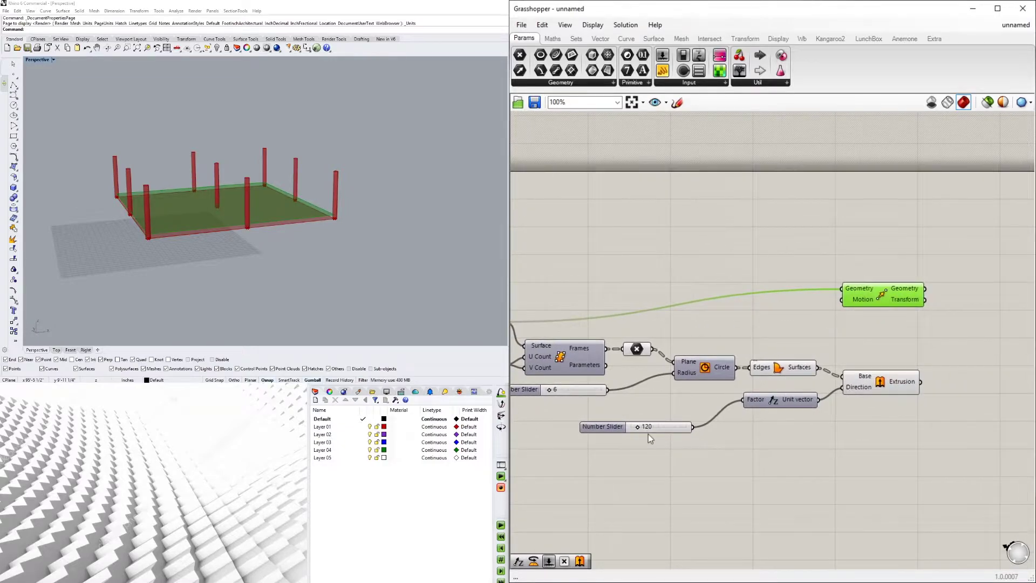
left_click_drag(777, 409, 740, 435)
left_click_drag(864, 300, 873, 346)
left_click_drag(822, 411, 852, 345)
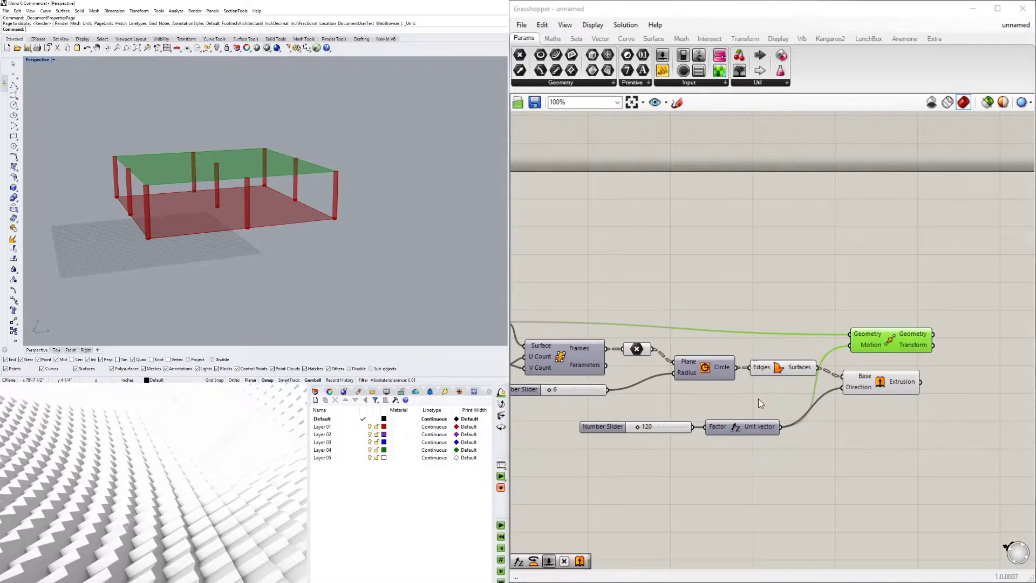
Test a different column height with the Unit Z Factor slider and return it to 120
scroll(645, 429, "up", 3)
left_click_drag(633, 424, 651, 424)
double_click(652, 422)
type("120")
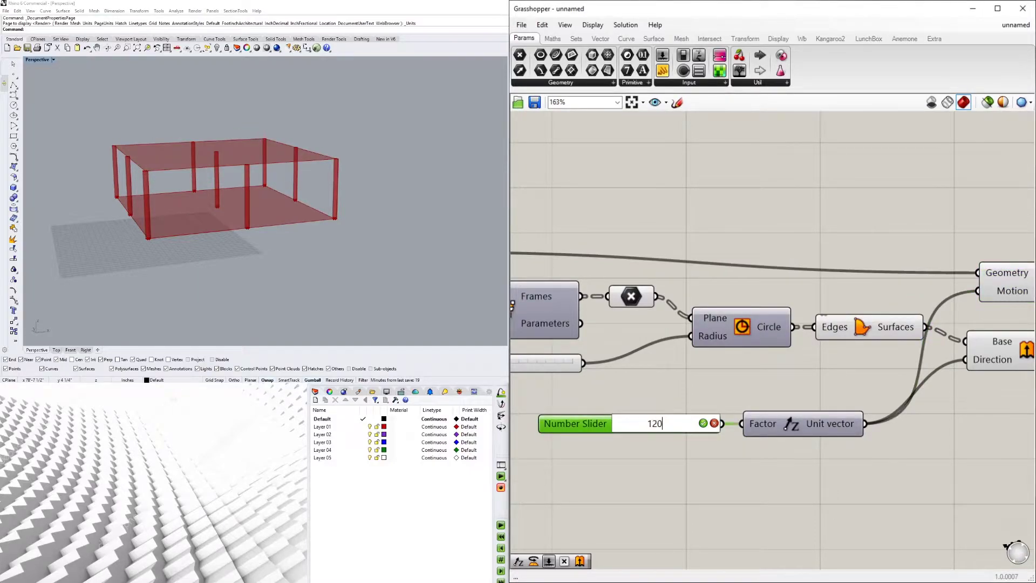
key("Return")
Arrange the Move and Extrude components one above the other with more space between them
right_click_drag(818, 337, 700, 361)
left_click(928, 321)
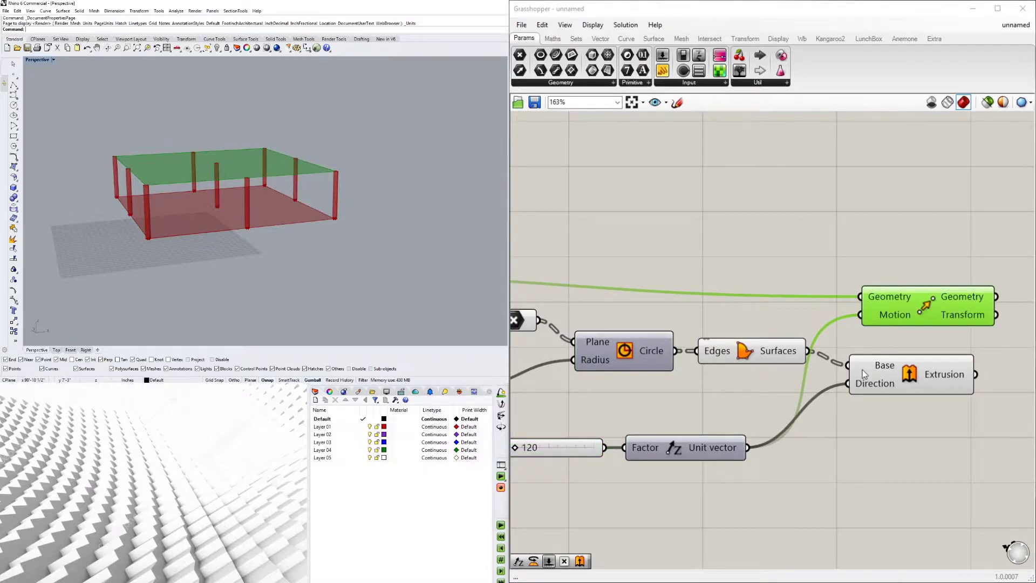
left_click_drag(926, 374, 940, 391)
left_click_drag(908, 297, 912, 327)
right_click_drag(917, 324, 796, 340)
left_click(844, 306)
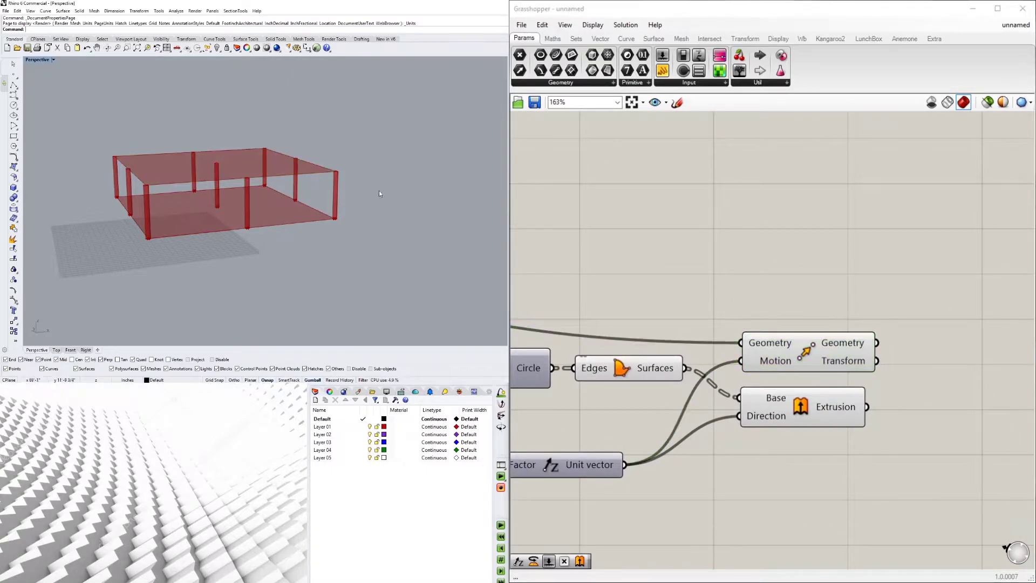
scroll(342, 175, "up", 7)
scroll(342, 176, "up", 5)
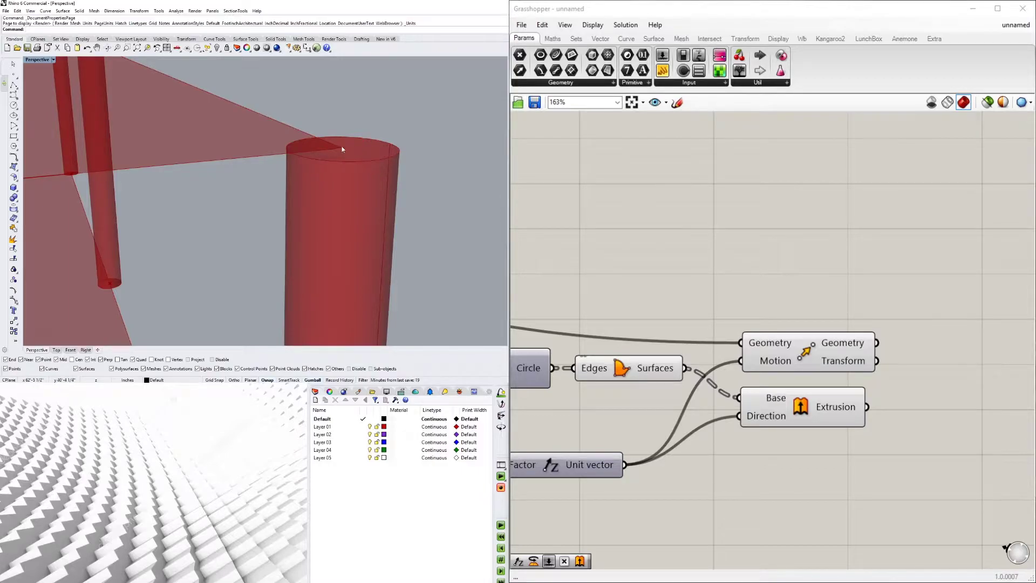
scroll(724, 239, "down", 3)
left_click_drag(775, 420, 782, 437)
left_click(772, 380)
Add an Offset Curve component and connect the Geometry output of Move to its Curve input
double_click(861, 360)
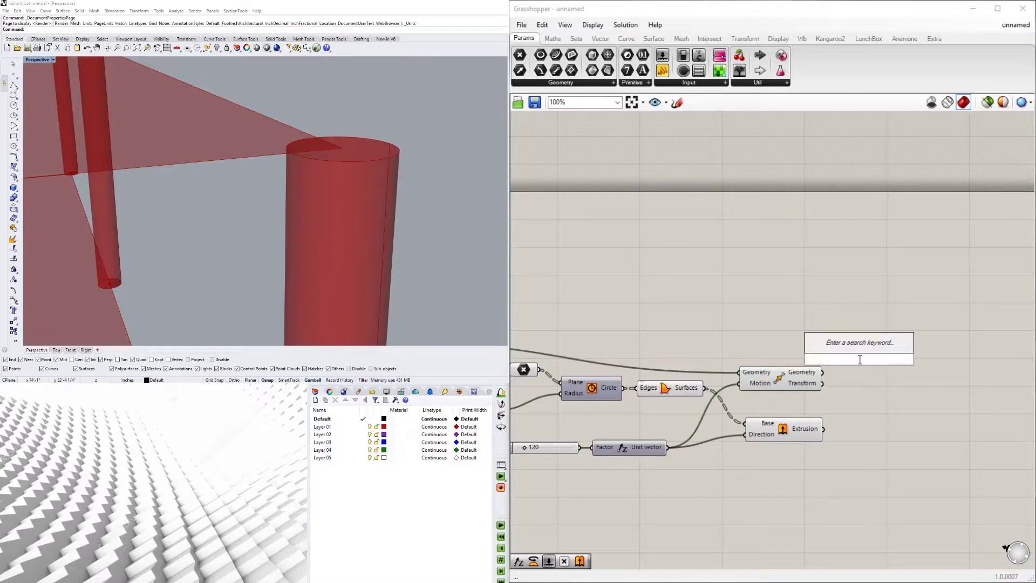
type("offs")
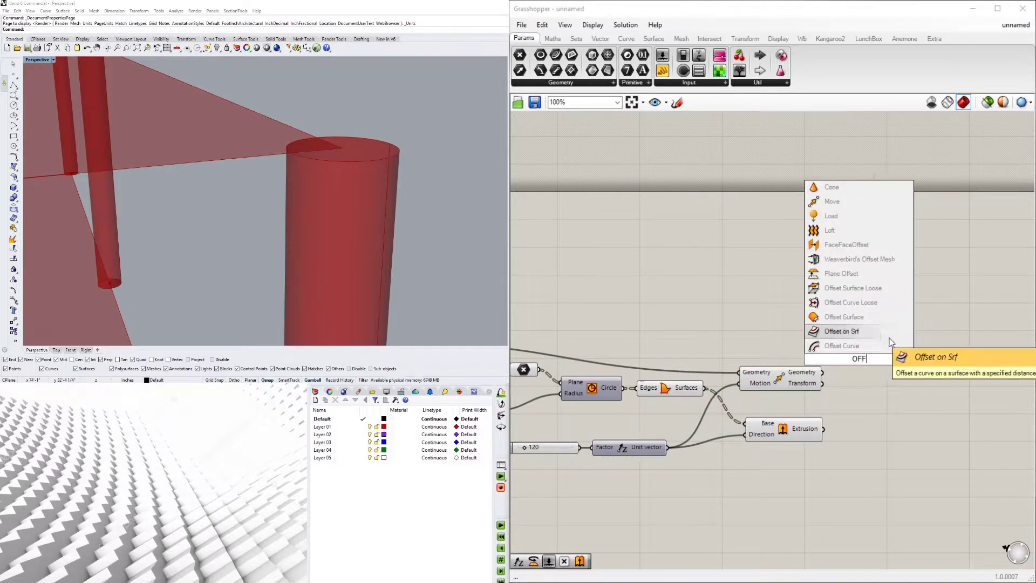
left_click(876, 346)
left_click_drag(876, 350, 966, 345)
left_click_drag(792, 373, 815, 359)
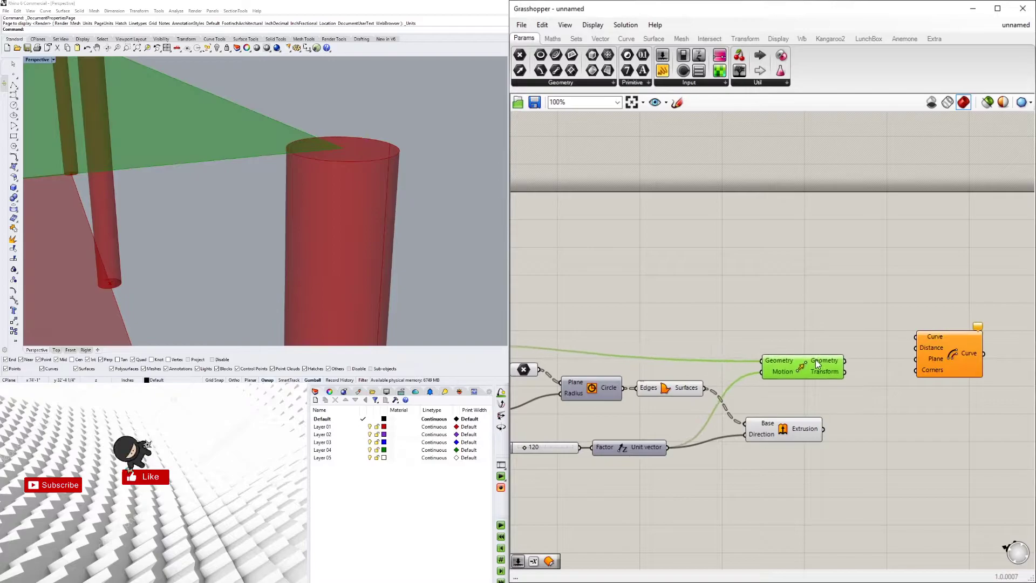
scroll(324, 143, "down", 8)
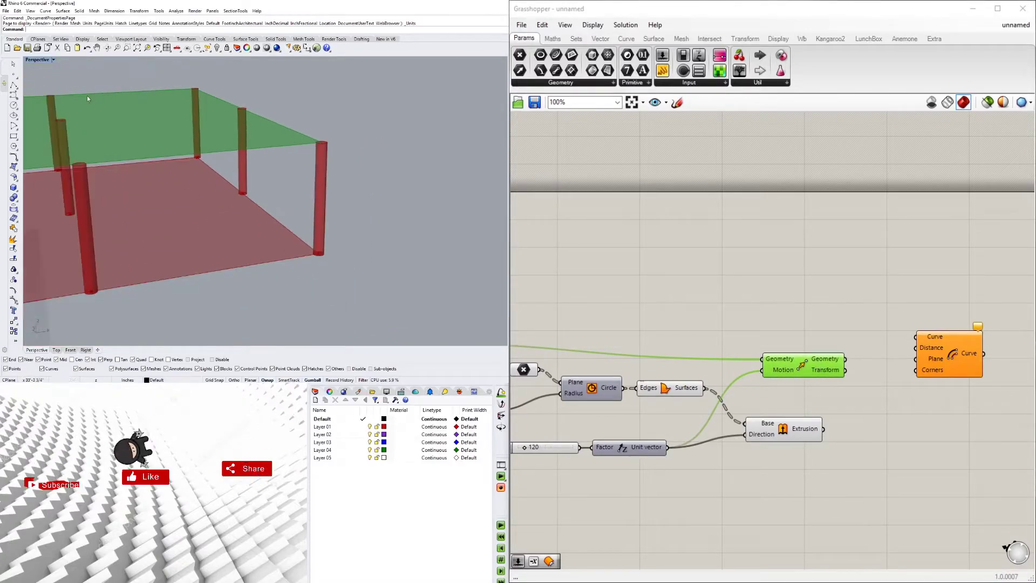
left_click_drag(846, 359, 912, 338)
scroll(370, 176, "up", 5)
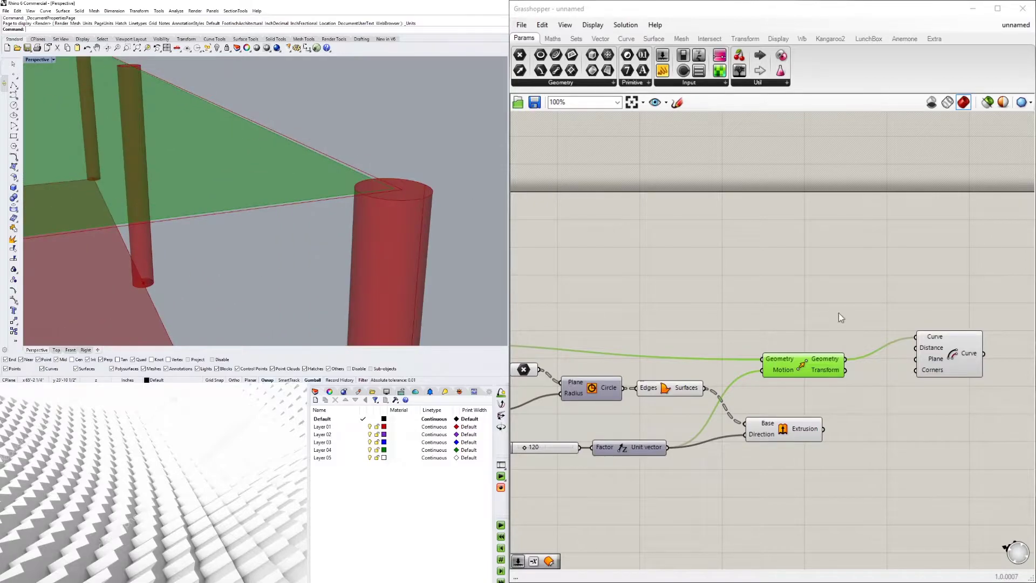
Connect the column radius slider to the Distance input of the Offset Curve component
left_click_drag(925, 351, 885, 395)
right_click_drag(614, 447, 739, 424)
scroll(653, 431, "down", 3)
right_click_drag(644, 421, 619, 371)
scroll(681, 382, "up", 2)
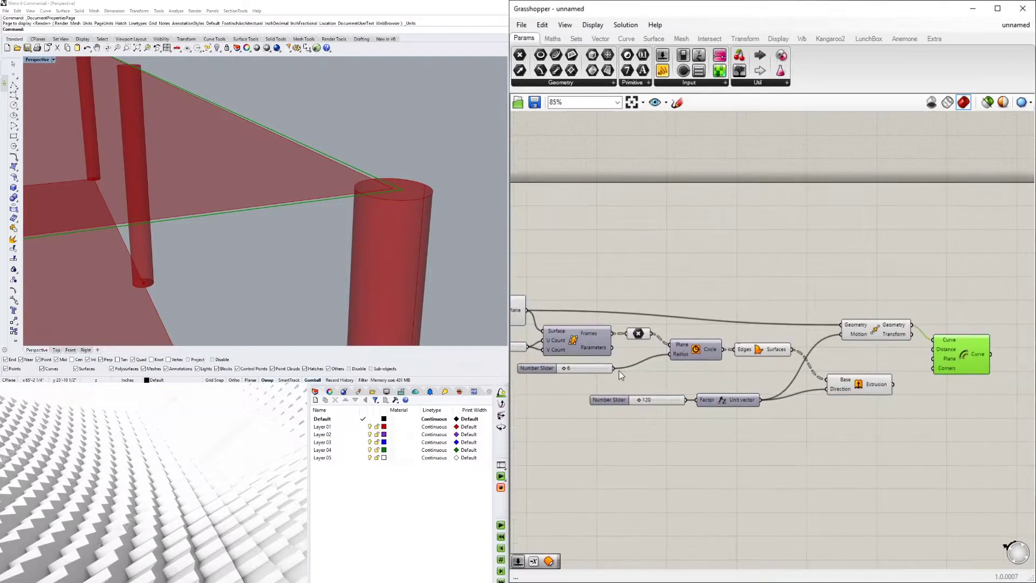
double_click(541, 372)
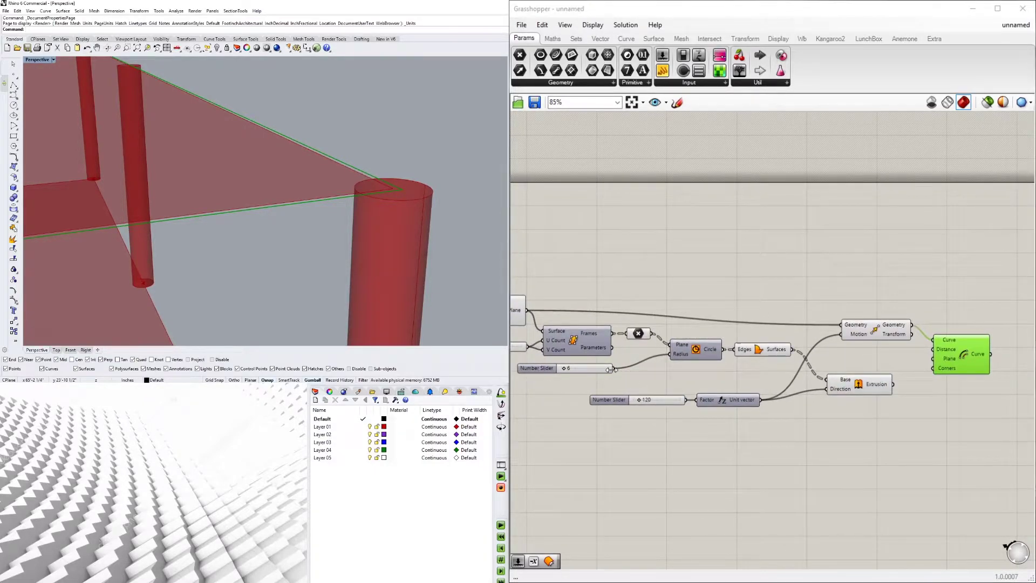
left_click_drag(614, 368, 947, 352)
mouse_move(412, 161)
right_mouse_down()
mouse_move(403, 181)
mouse_move(411, 164)
right_mouse_up()
left_click(869, 254)
Turn off the preview of the Move component
left_click(877, 338)
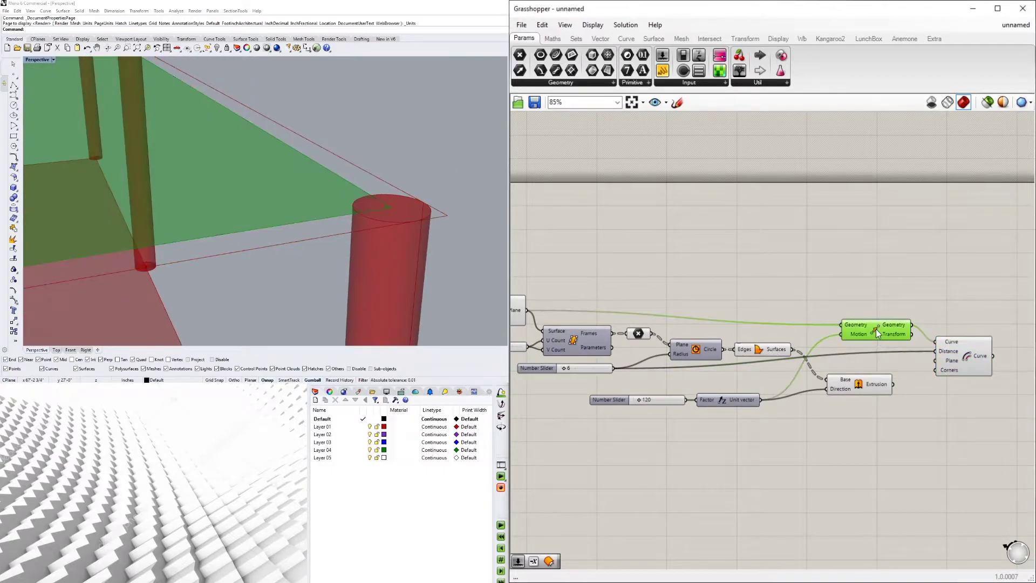
right_click(877, 332)
left_click(899, 350)
scroll(318, 197, "down", 6)
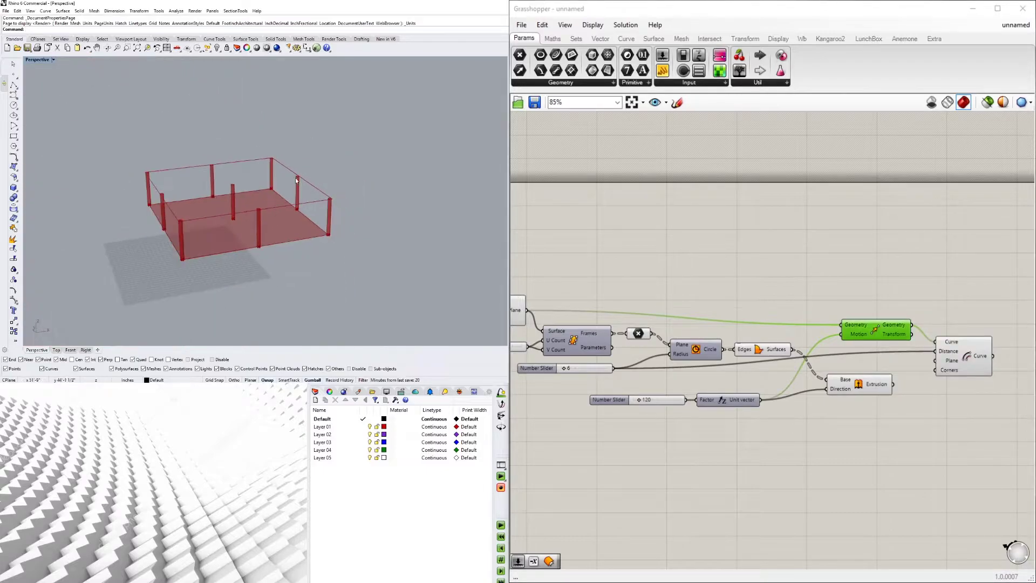
scroll(180, 168, "up", 3)
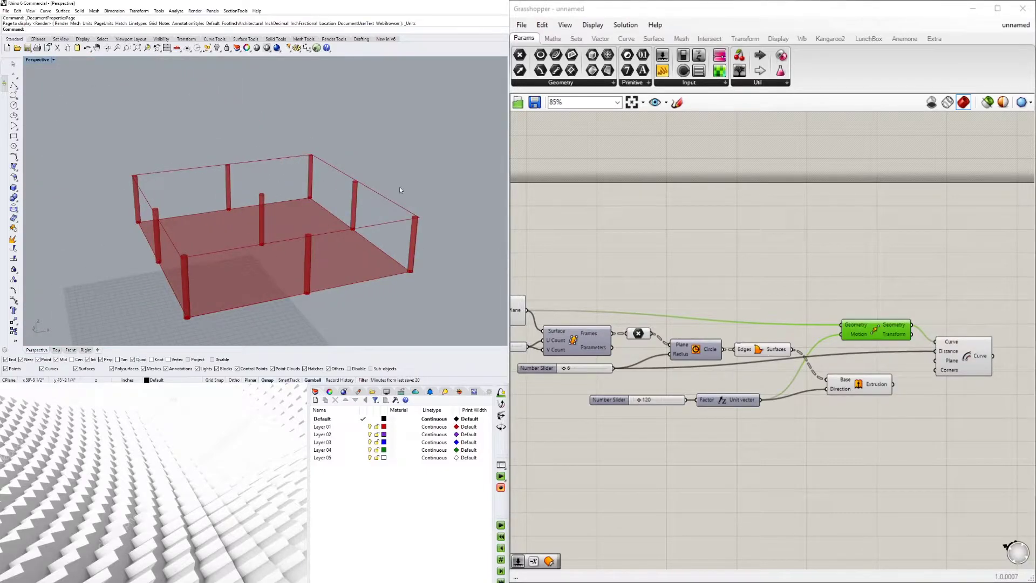
Examine how far the offset curve extends past the tops of the corner columns
scroll(918, 346, "up", 3)
left_click(915, 346)
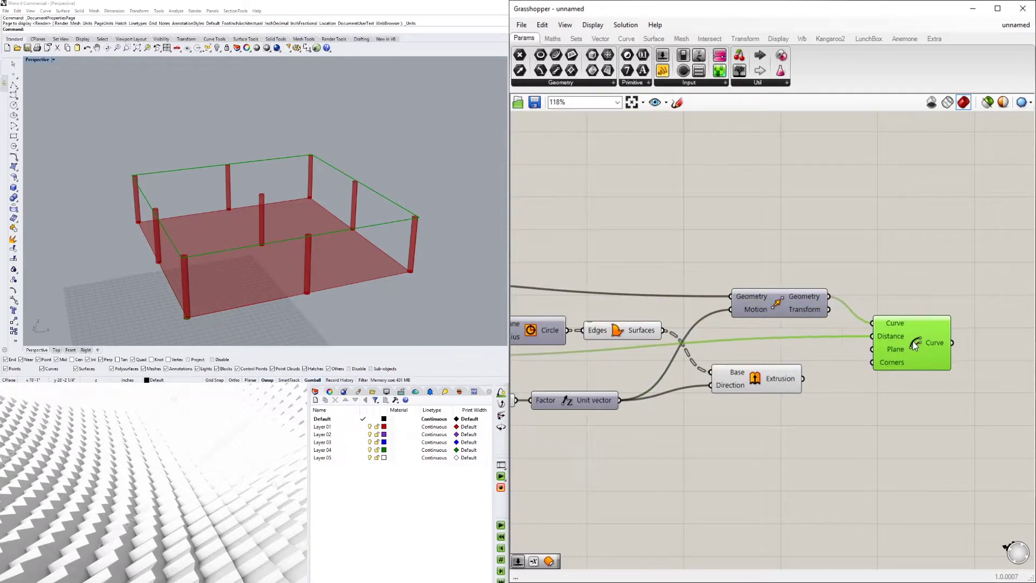
scroll(420, 216, "up", 5)
scroll(772, 391, "down", 6)
scroll(772, 389, "up", 3)
left_click_drag(886, 408, 650, 361)
left_click_drag(869, 361, 850, 367)
left_click(990, 334)
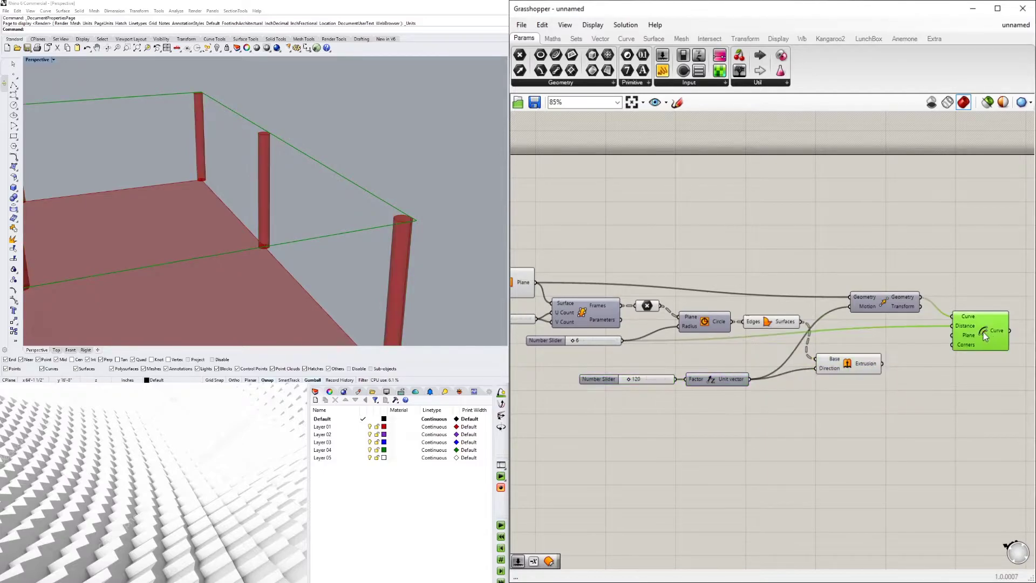
Add an Addition component below the Offset Curve component and connect the column radius slider to its A input
scroll(972, 340, "up", 3)
double_click(854, 387)
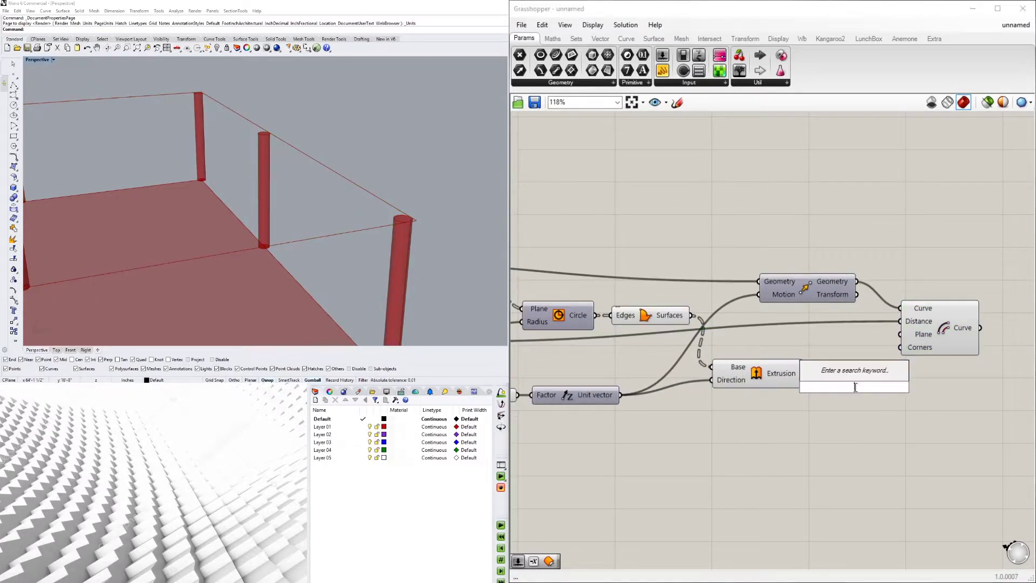
type("+")
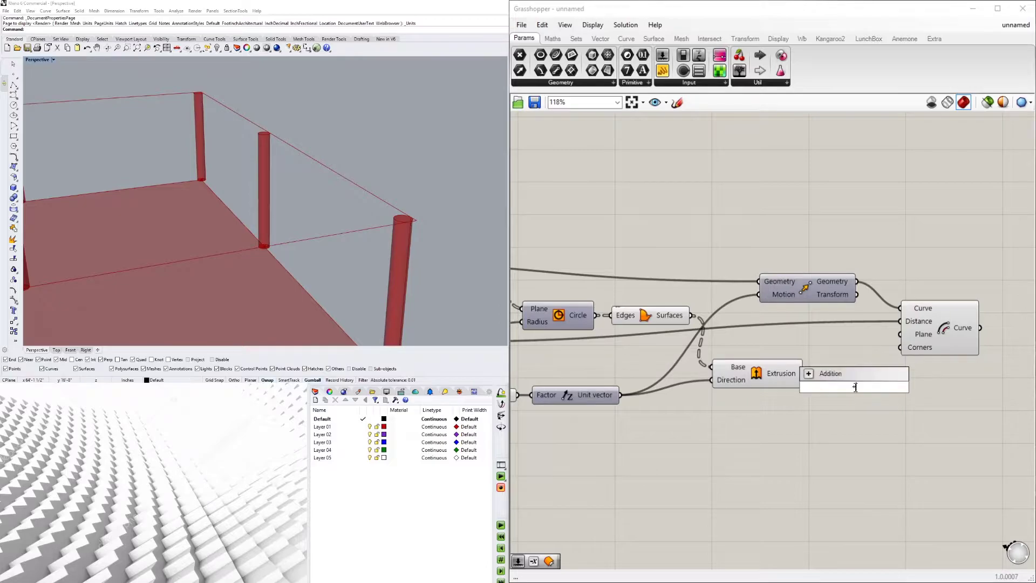
key("Return")
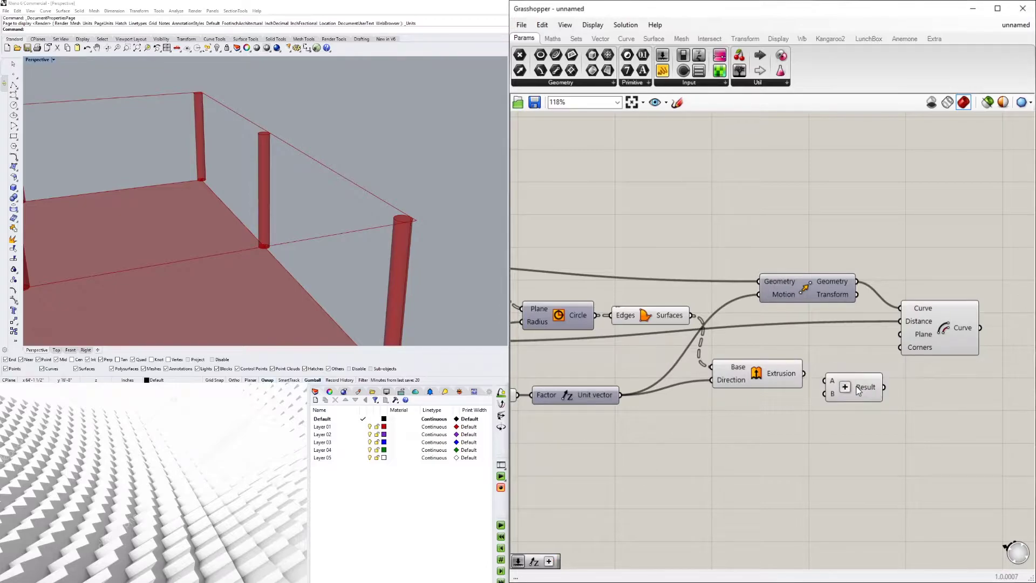
scroll(863, 396, "down", 2)
right_click_drag(836, 410, 896, 408)
left_click_drag(908, 390, 912, 392)
right_click_drag(946, 390, 999, 370)
left_click_drag(622, 328, 952, 369)
left_click_drag(964, 372, 968, 392)
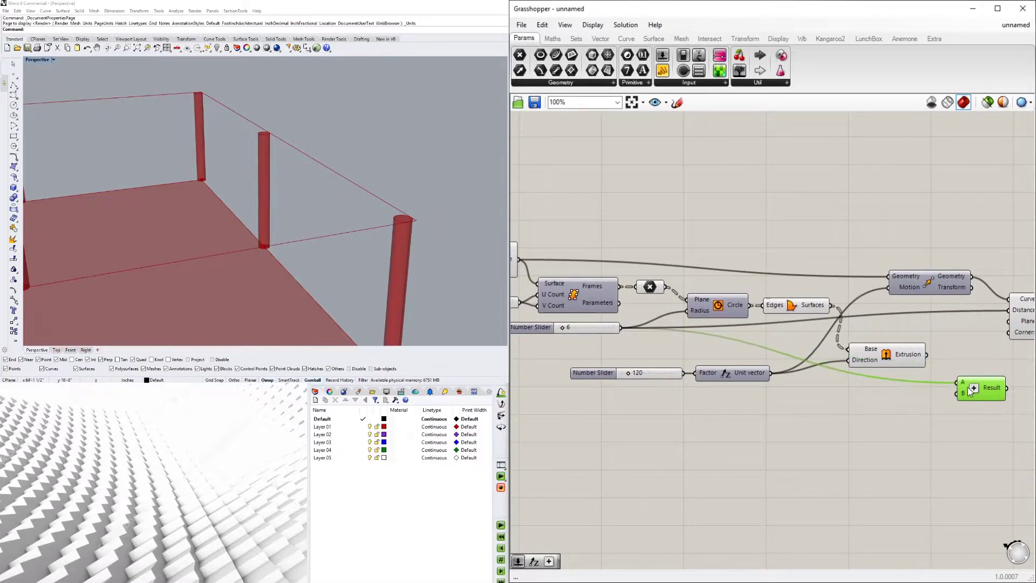
double_click(863, 400)
type("3")
key("Return")
left_click(838, 400)
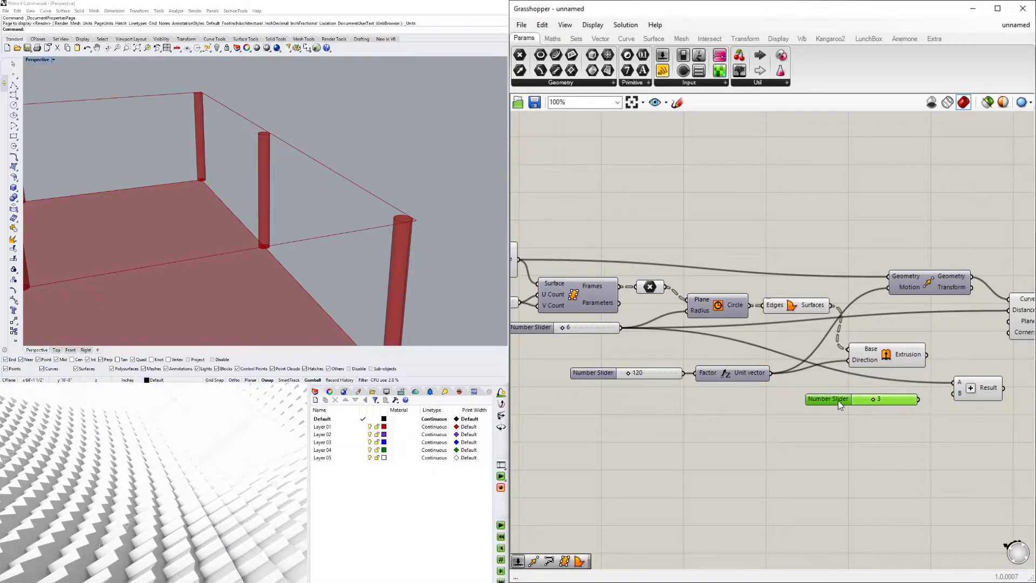
key("Delete")
Add a number slider set to 48 and connect it to the B input of the Addition component
double_click(847, 401)
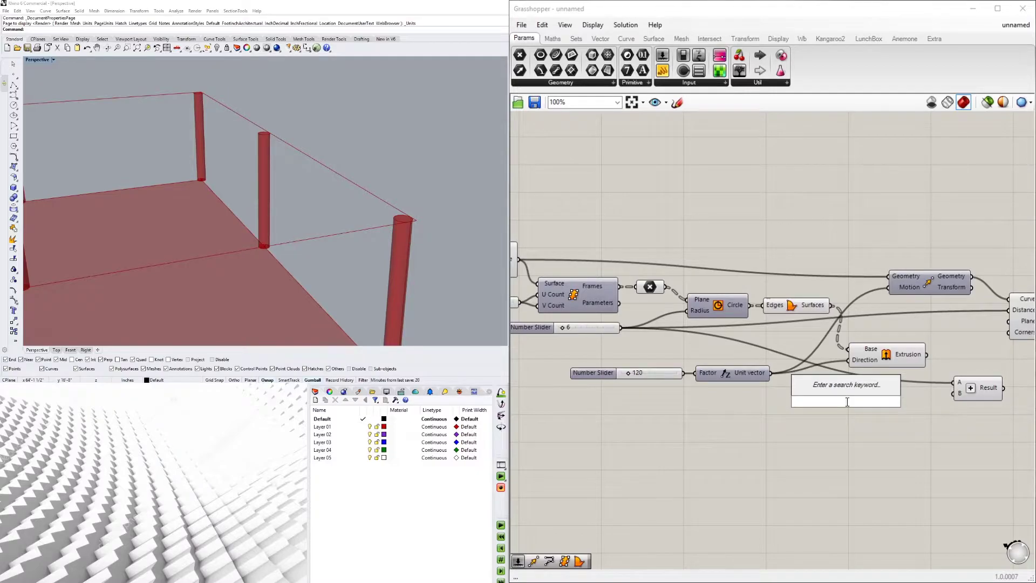
type("48")
key("Return")
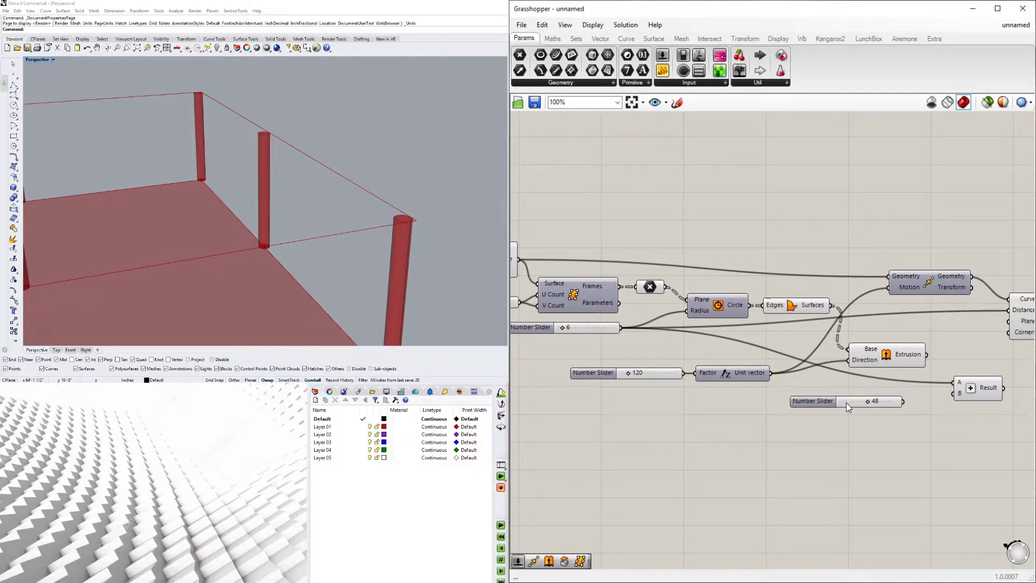
left_click_drag(824, 406, 835, 410)
left_click_drag(954, 400, 913, 405)
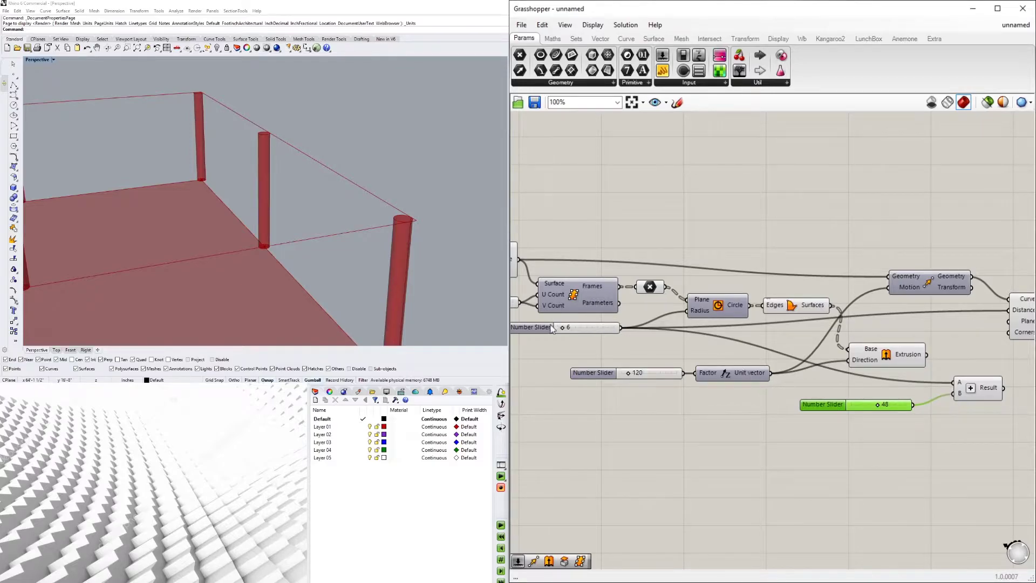
Lower the overhang slider to 0 and connect the Addition result to the Distance input of the Offset Curve component
mouse_move(992, 394)
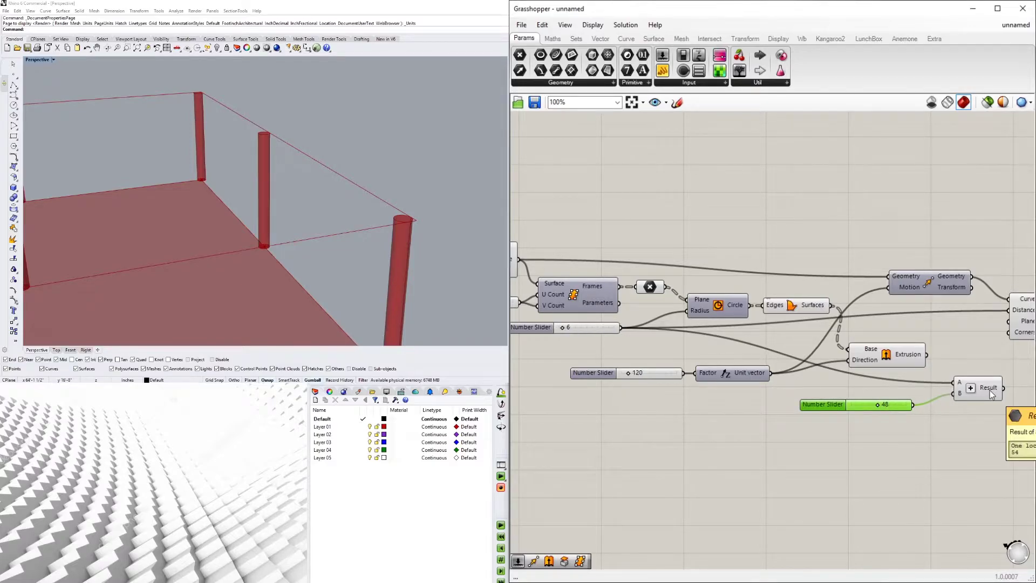
left_click_drag(878, 406, 836, 408)
right_click_drag(941, 412, 820, 419)
left_click_drag(850, 396, 832, 395)
right_click_drag(893, 380, 881, 389)
left_click_drag(905, 337, 936, 353)
left_click_drag(852, 402, 902, 350)
right_click_drag(733, 424, 824, 410)
right_click_drag(972, 402, 858, 412)
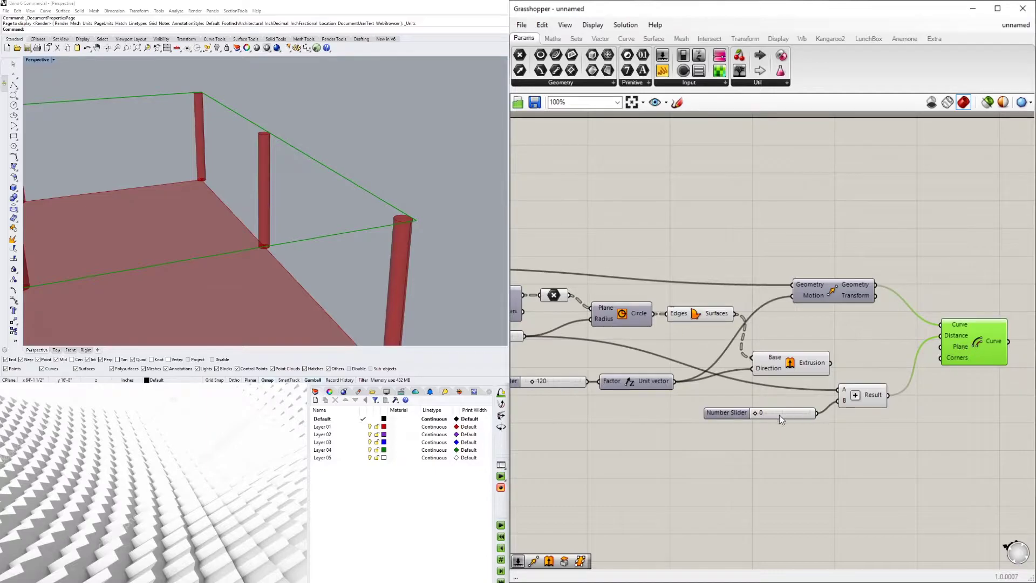
Set the overhang slider feeding the Addition component to 48
scroll(786, 413, "up", 4)
left_click_drag(752, 409, 684, 413)
double_click(764, 411)
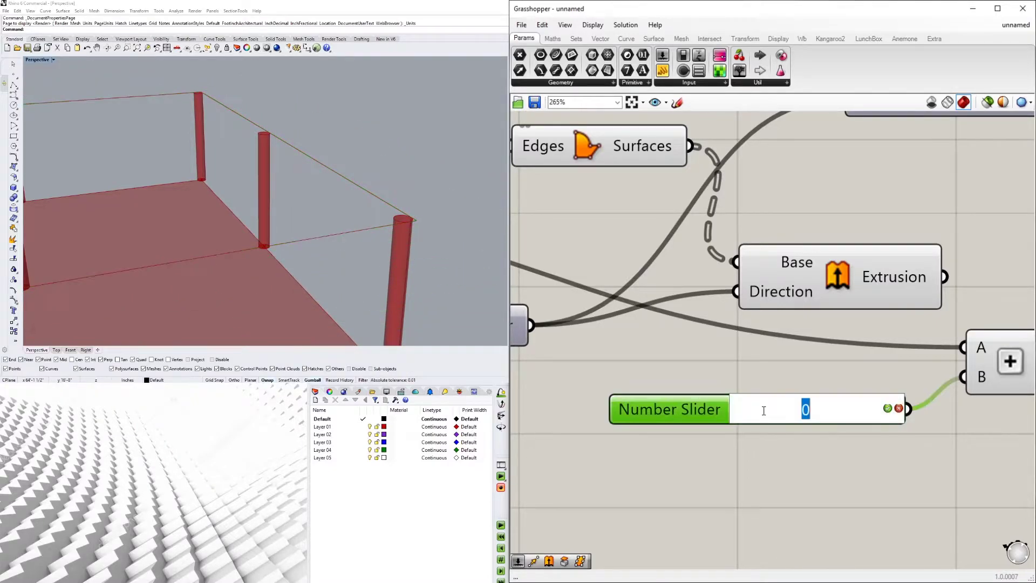
key("Return")
scroll(773, 490, "down", 5)
Move the column Extrusion component lower, and raise the Addition component and its overhang slider in line with the Offset Curve component
left_click(763, 385)
left_click_drag(762, 385, 804, 463)
left_click_drag(821, 417, 828, 367)
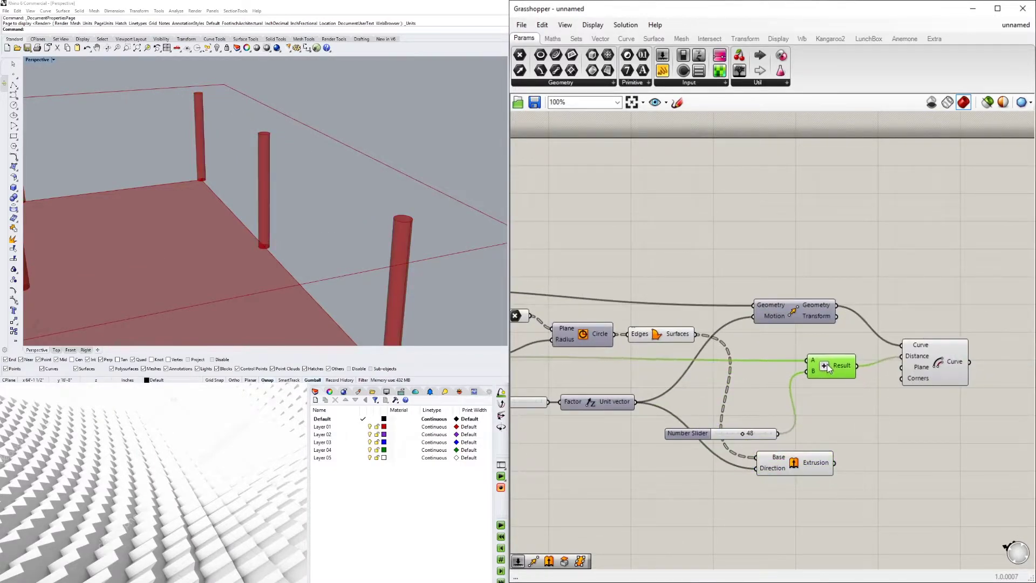
left_click_drag(696, 431, 712, 374)
left_click(908, 417)
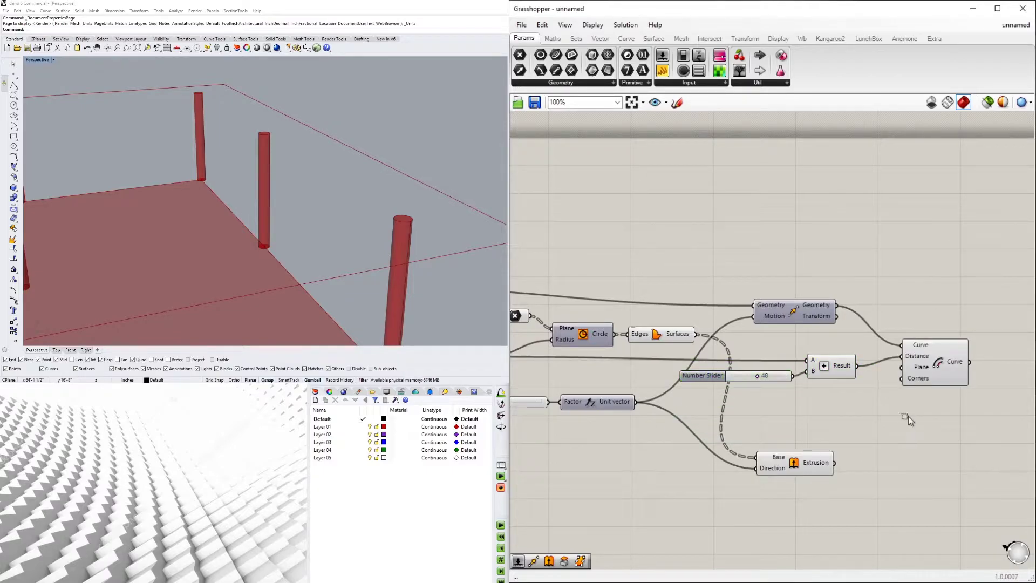
Shift the Move, Addition and Offset Curve components further along the canvas and align the overhang slider with the Addition's B input
left_click_drag(953, 359, 936, 352)
left_click_drag(1035, 378, 984, 355)
left_click_drag(598, 3, 1035, 108)
left_click_drag(957, 429, 754, 289)
left_click_drag(809, 312, 863, 313)
left_click(861, 251)
right_click_drag(858, 253, 833, 248)
left_click_drag(733, 371, 740, 366)
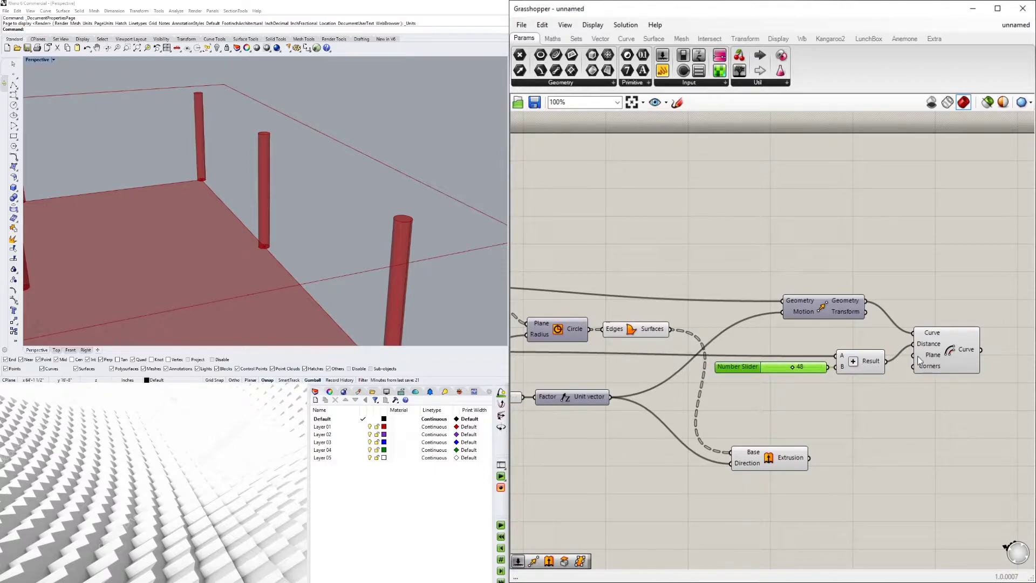
Add a Boundary Surfaces component after the Offset Curve and connect the offset curve to its Edges input
left_click(944, 356)
right_click_drag(944, 356, 843, 335)
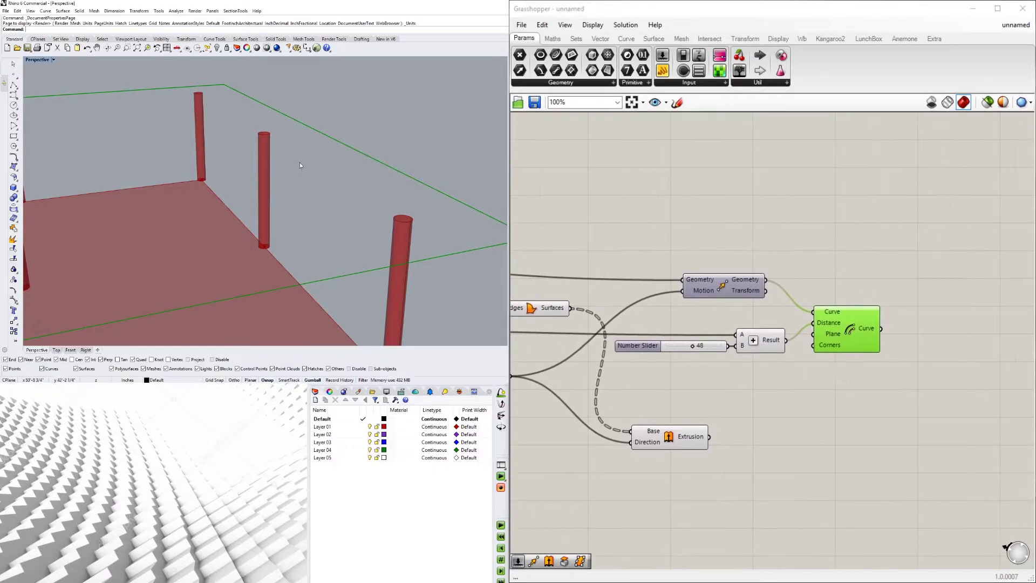
scroll(324, 180, "down", 5)
right_click_drag(324, 181, 326, 172)
double_click(947, 333)
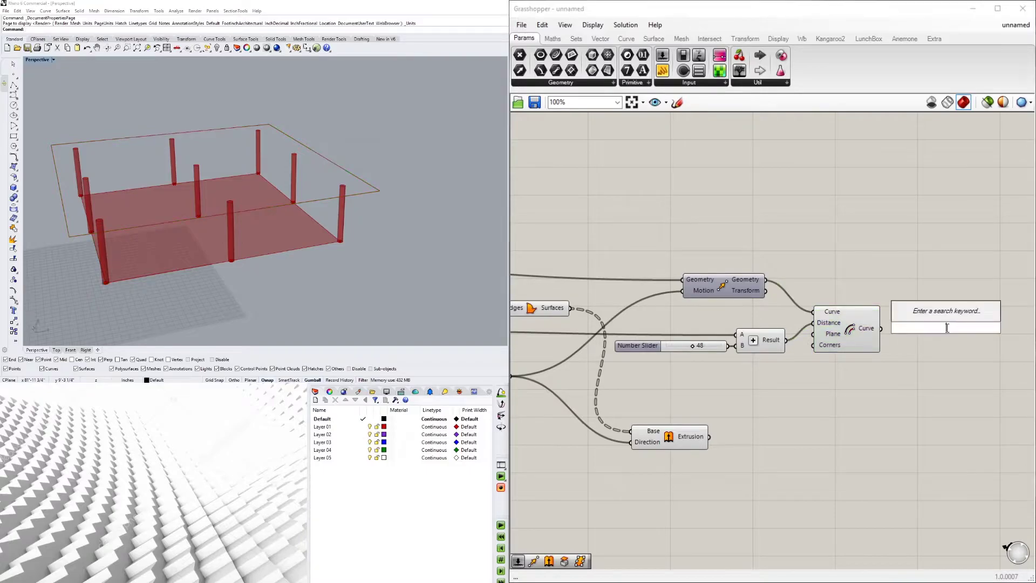
type("BOU")
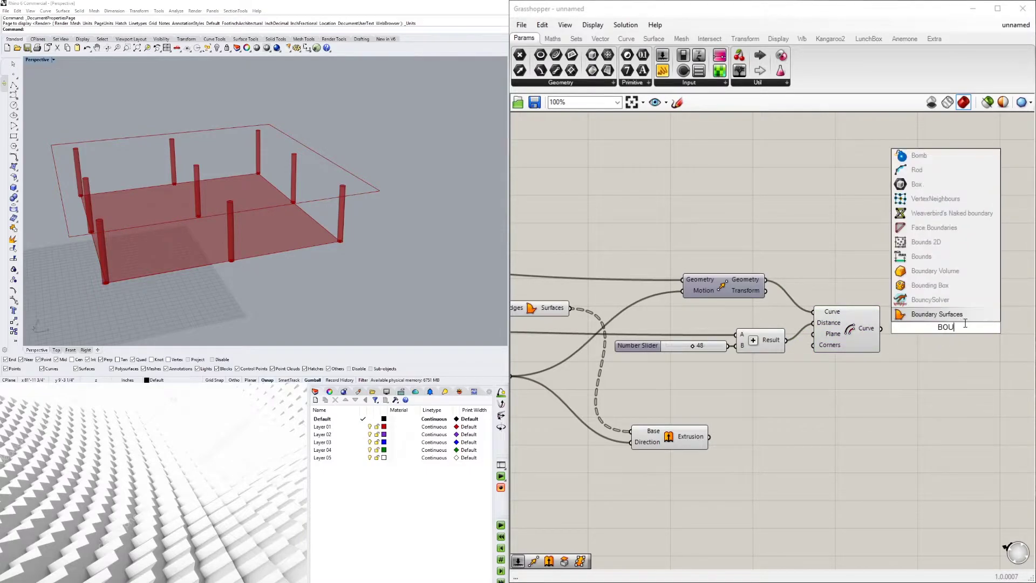
left_click(937, 314)
left_click_drag(910, 329, 913, 329)
left_click_drag(948, 329, 931, 331)
Turn off the preview of the Offset Curve component
left_click(851, 330)
right_click(851, 329)
left_click(864, 351)
Add an Extrude component and connect the slab's boundary surface to its Base input
right_click_drag(1008, 373, 899, 352)
double_click(899, 352)
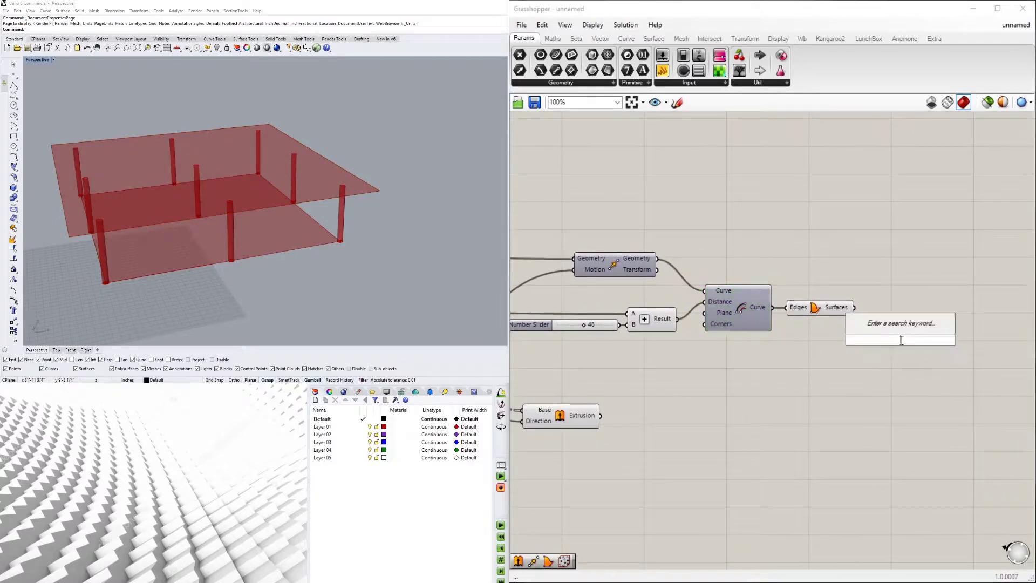
type("EXTRU")
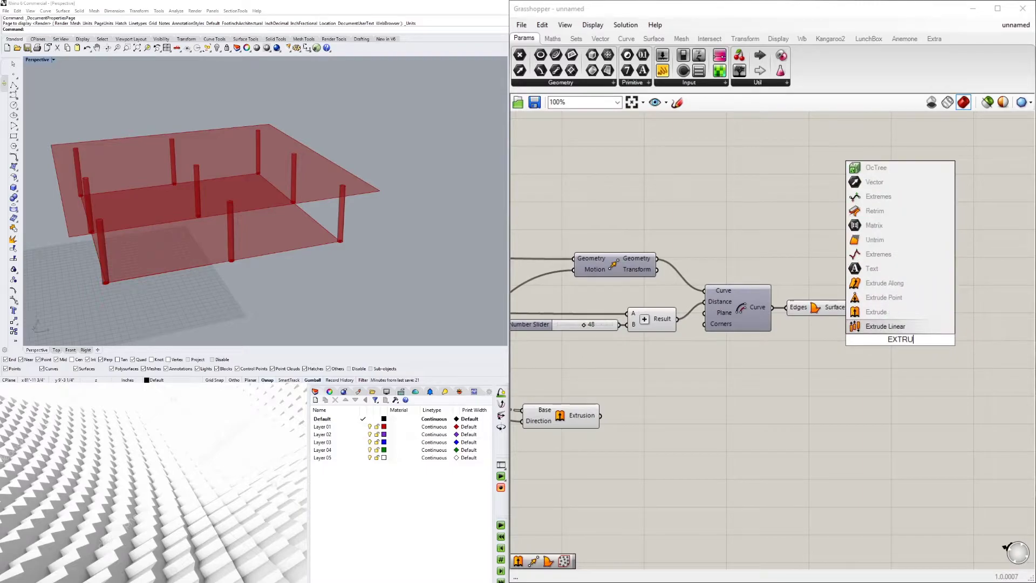
left_click(877, 312)
left_click(828, 309)
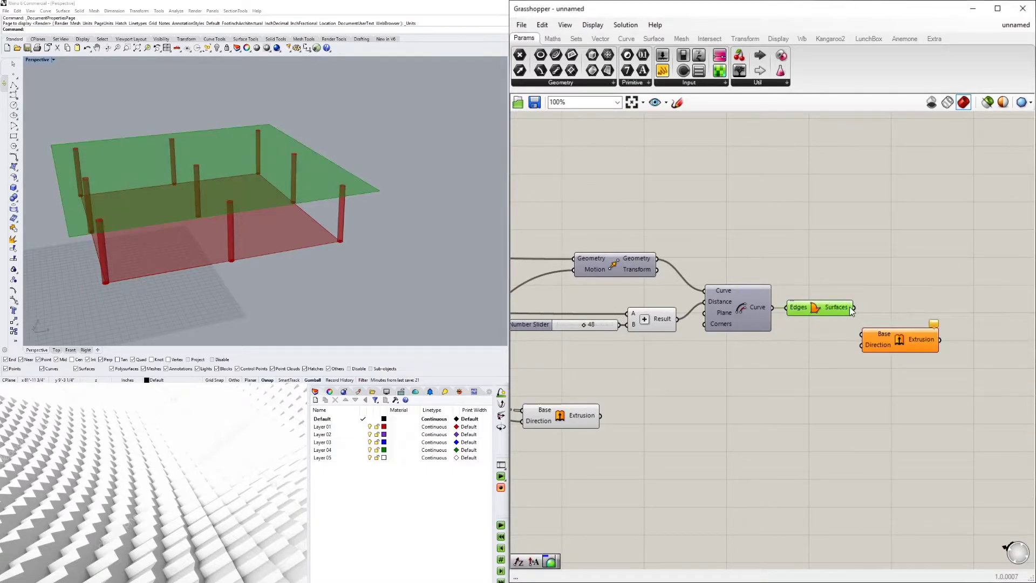
left_click_drag(860, 311, 915, 334)
Add a Unit Z vector component and connect it to the Direction input of the slab's Extrude component
right_click_drag(819, 357, 869, 354)
left_click(869, 354)
double_click(869, 353)
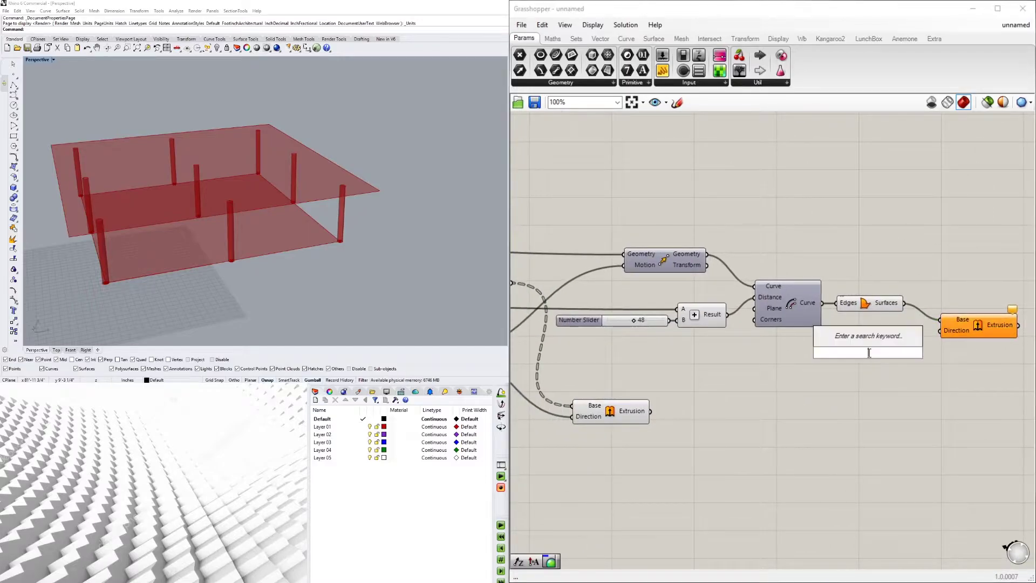
type("z")
key("Return")
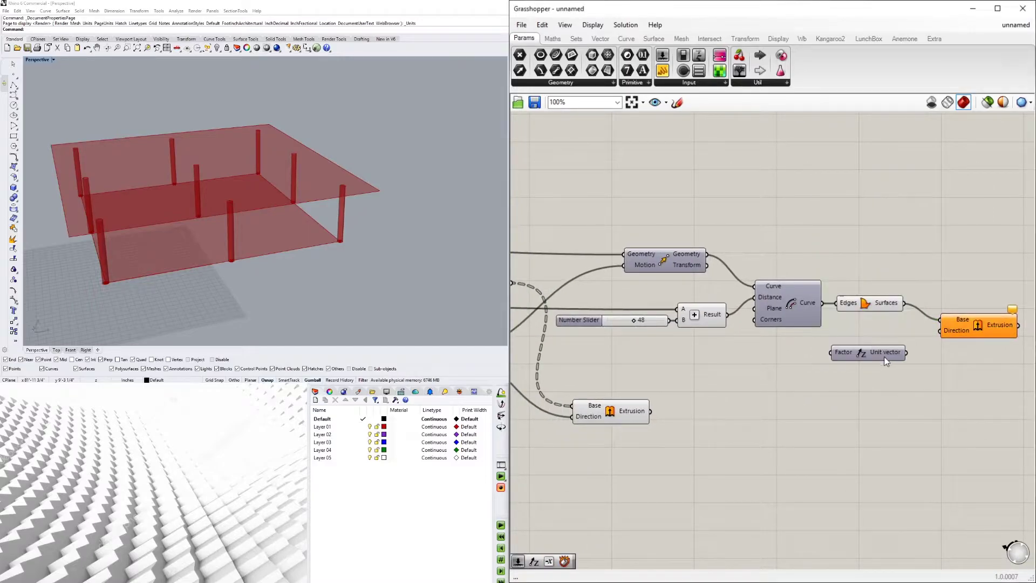
left_click_drag(907, 352, 941, 330)
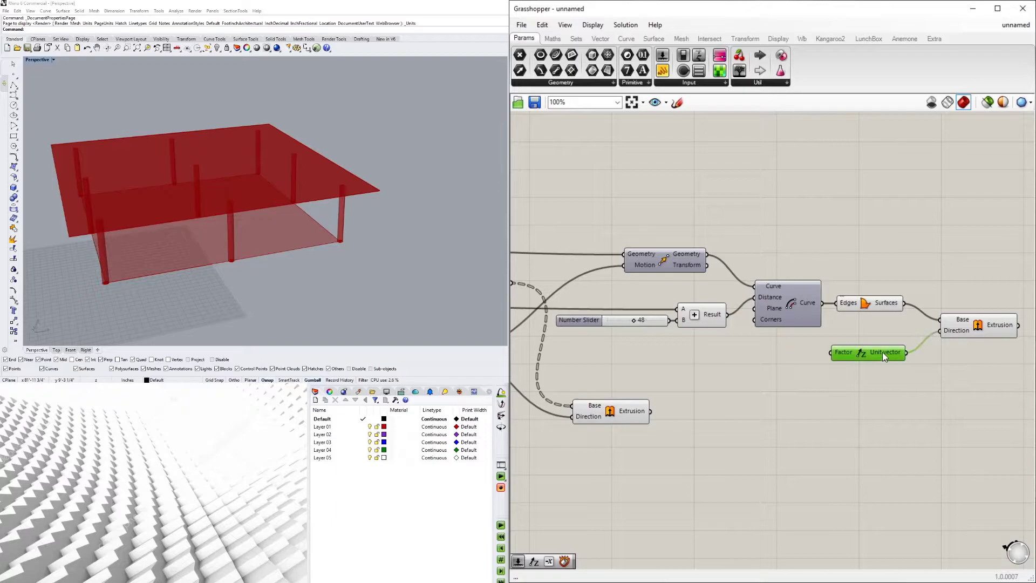
Add a number slider set to 24 and connect it to the Factor input of the slab's Unit Z component
double_click(731, 368)
type("24")
key("Return")
left_click(730, 355)
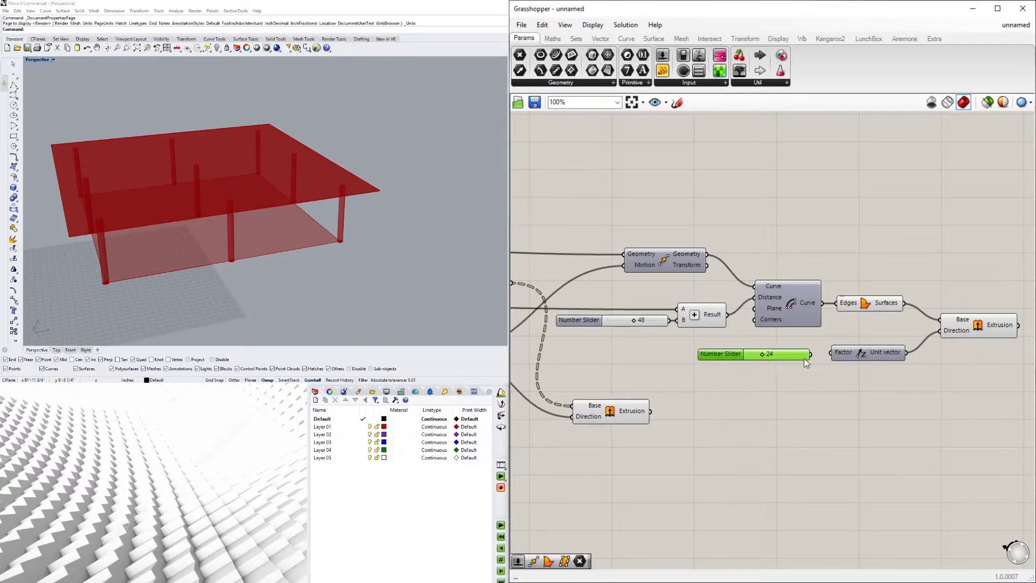
left_click_drag(812, 354, 830, 353)
left_click(862, 382)
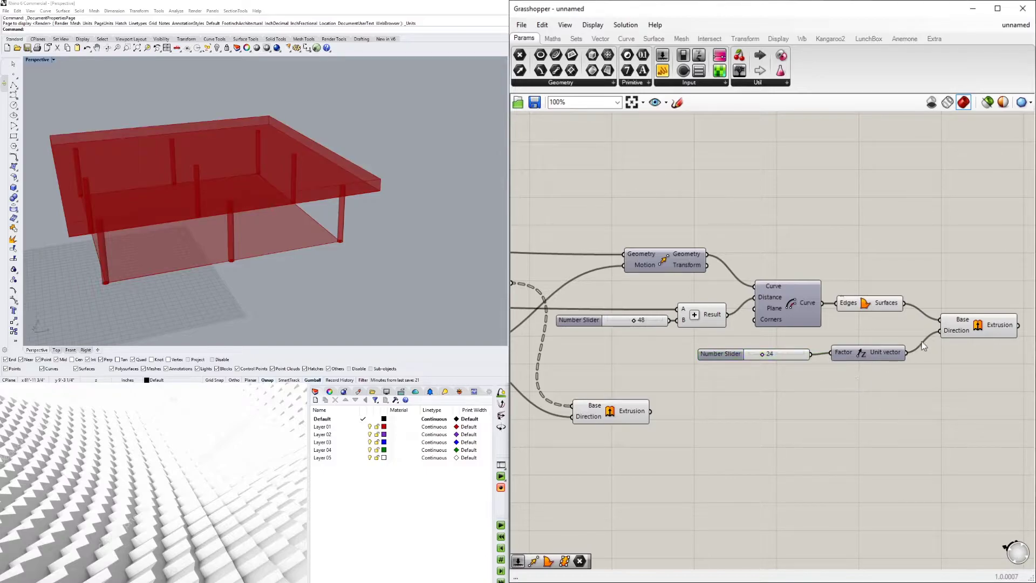
Turn off the preview of the Boundary Surfaces component that feeds the slab extrusion
right_click(865, 306)
left_click(891, 322)
right_click_drag(302, 250, 454, 184)
scroll(453, 184, "down", 3)
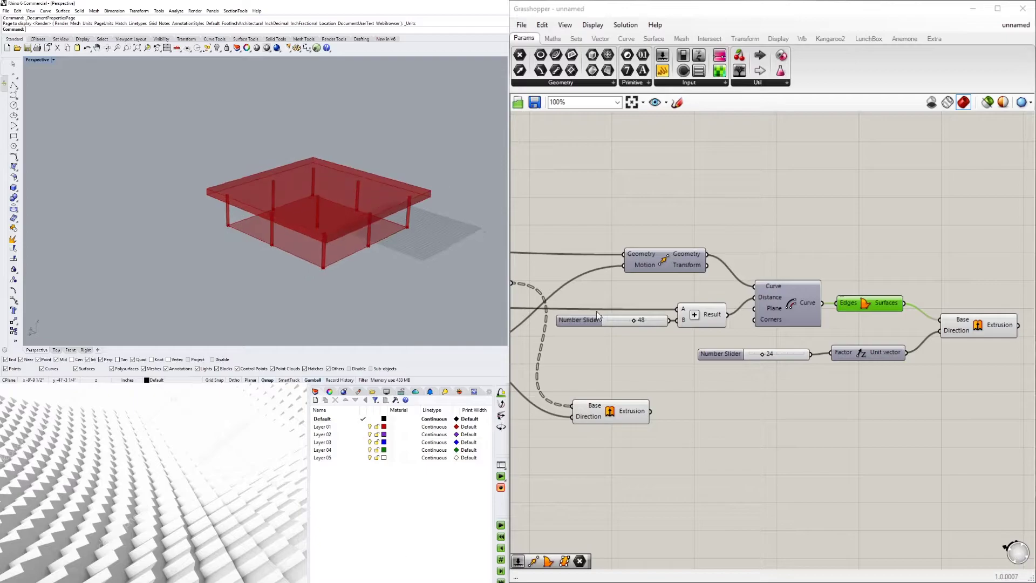
Examine the slab and columns from several angles together with the sliders that drive them
scroll(635, 317, "down", 3)
scroll(636, 317, "up", 6)
mouse_move(701, 287)
left_mouse_down()
mouse_move(734, 290)
mouse_move(711, 291)
left_mouse_up()
scroll(347, 209, "down", 2)
right_click_drag(347, 208, 144, 191)
scroll(330, 196, "up", 4)
scroll(965, 329, "down", 3)
right_click_drag(966, 346, 688, 361)
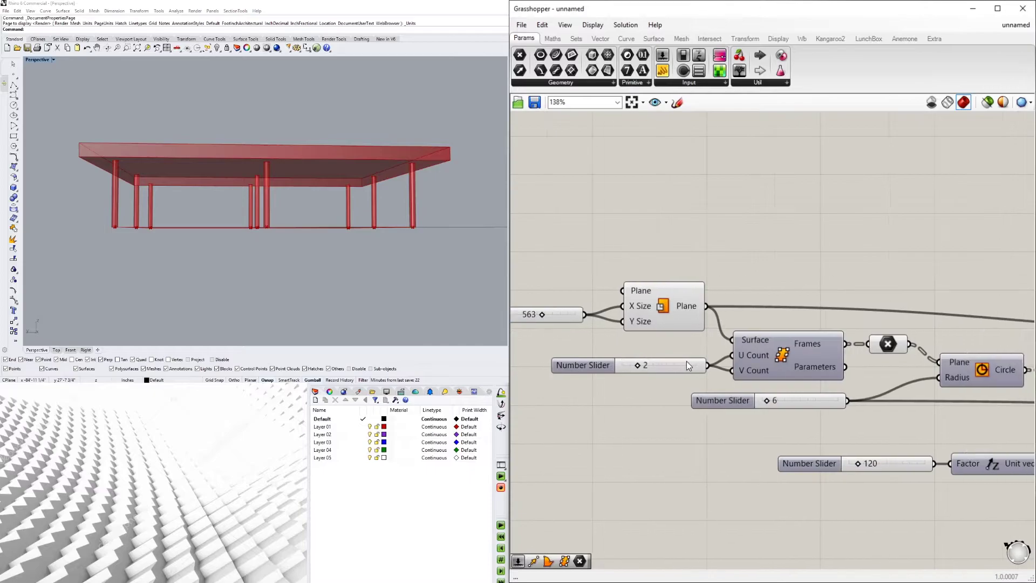
scroll(624, 361, "up", 3)
left_click_drag(640, 372, 646, 376)
scroll(698, 369, "down", 2)
right_click_drag(1020, 380, 661, 313)
scroll(675, 389, "down", 1)
Move the column Extrusion component up so it sits level with its Unit Z component
right_click_drag(675, 388, 831, 377)
scroll(715, 396, "up", 1)
scroll(746, 396, "down", 3)
mouse_move(764, 396)
right_mouse_down()
mouse_move(704, 386)
mouse_move(746, 391)
right_mouse_up()
right_click_drag(918, 417, 785, 411)
left_click_drag(836, 430, 860, 390)
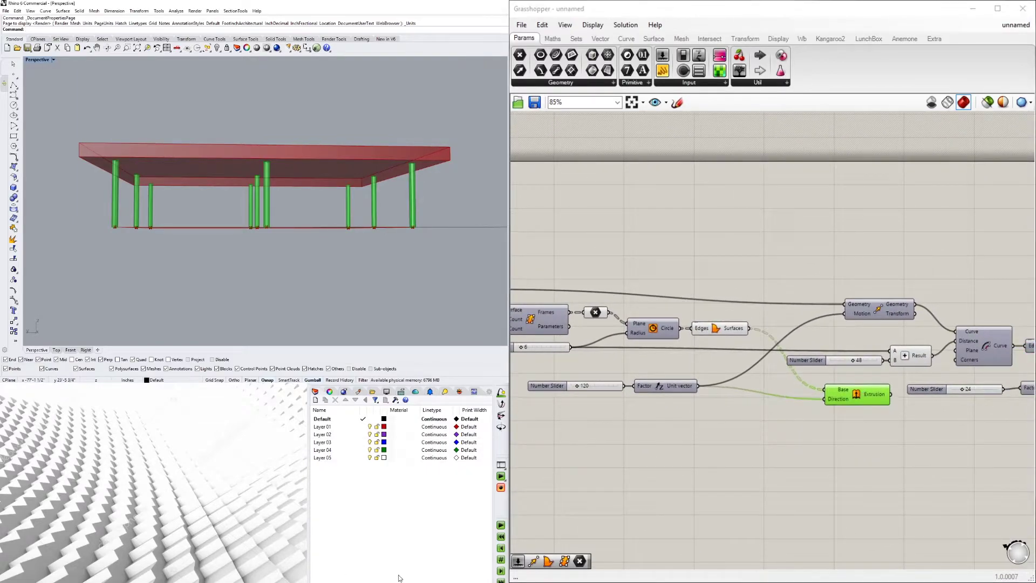
scroll(579, 386, "up", 6)
mouse_move(672, 392)
left_mouse_down()
mouse_move(684, 392)
mouse_move(672, 392)
left_mouse_up()
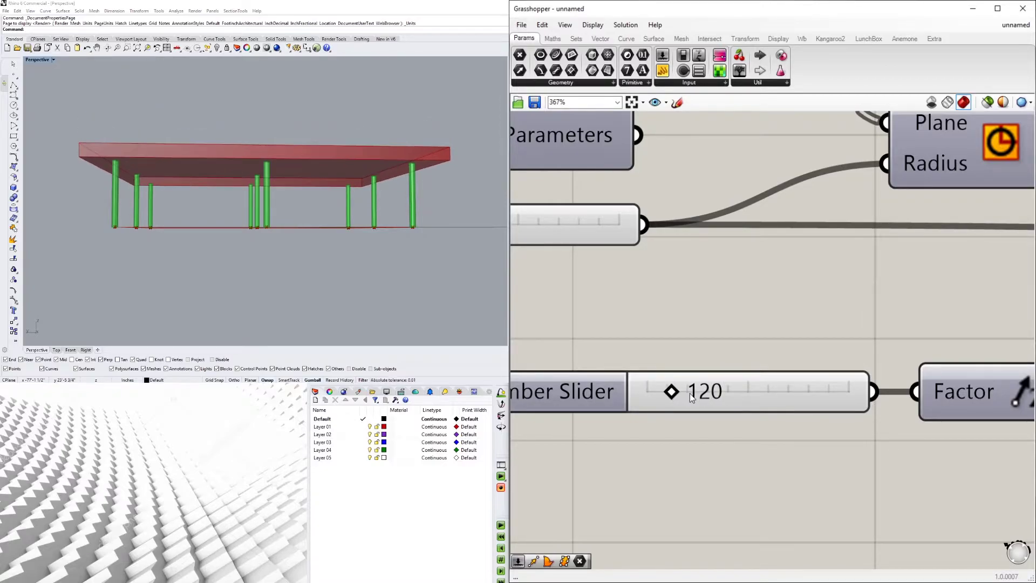
double_click(690, 394)
left_click(793, 459)
Set the slab thickness slider to 16 and check the thinner slab in the perspective view
scroll(793, 464, "down", 3)
right_click_drag(941, 488, 713, 464)
right_click_drag(924, 457, 704, 433)
scroll(580, 385, "down", 3)
scroll(830, 398, "up", 4)
left_click_drag(826, 381, 823, 381)
double_click(834, 383)
type("16")
key("Return")
right_click_drag(312, 189, 192, 217)
scroll(178, 218, "up", 5)
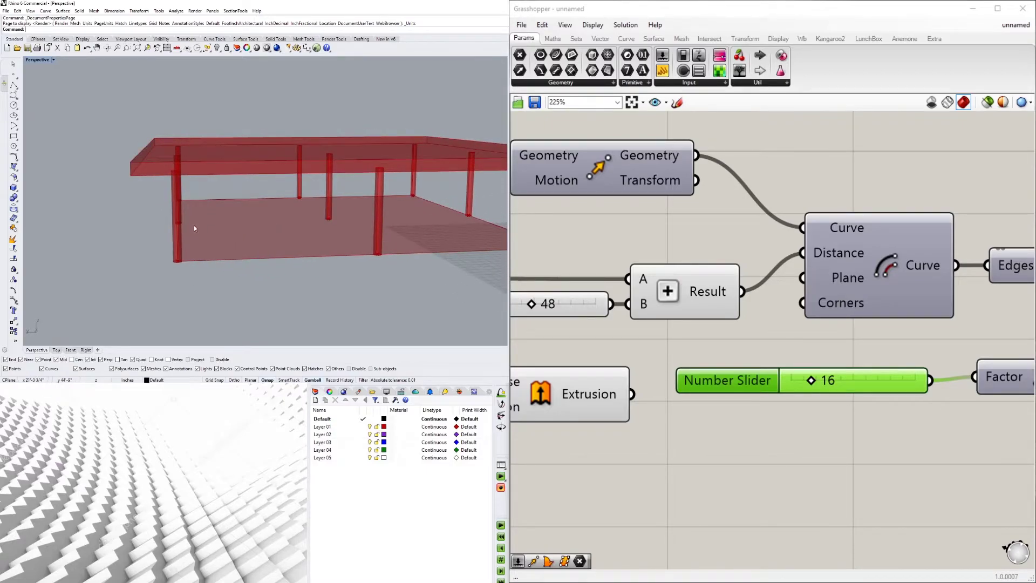
Add a second Offset Curve component above the slab's components and connect the base Plane Surface output to its Curve input
scroll(799, 335, "down", 6)
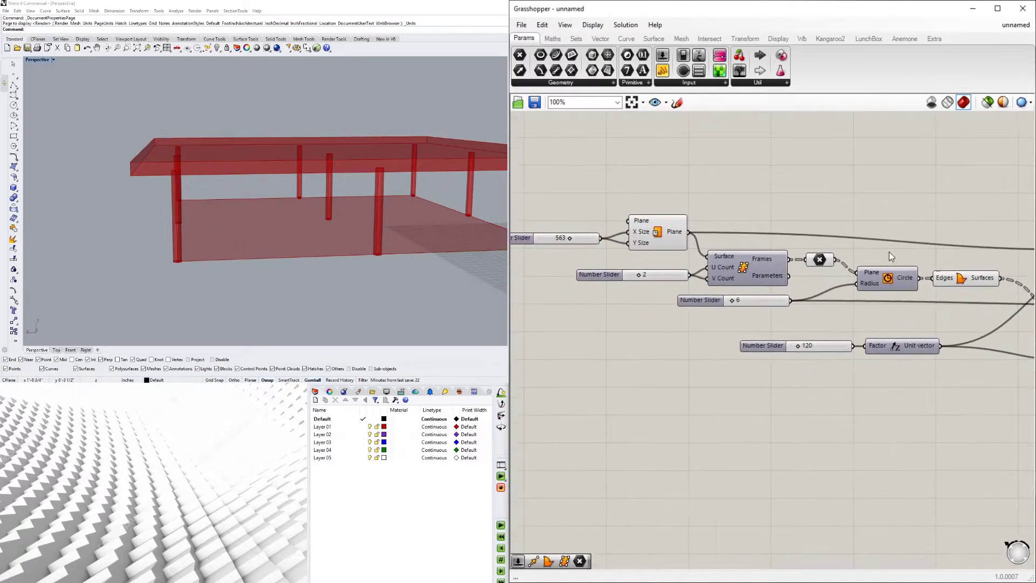
right_click_drag(766, 266, 705, 270)
left_click(614, 240)
right_click_drag(831, 240, 701, 264)
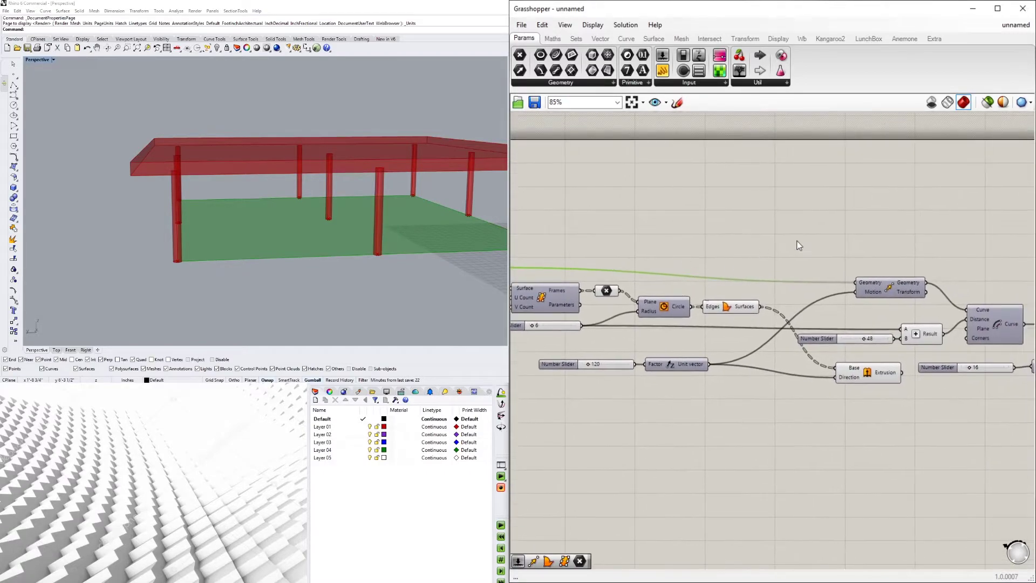
double_click(798, 241)
type("offset")
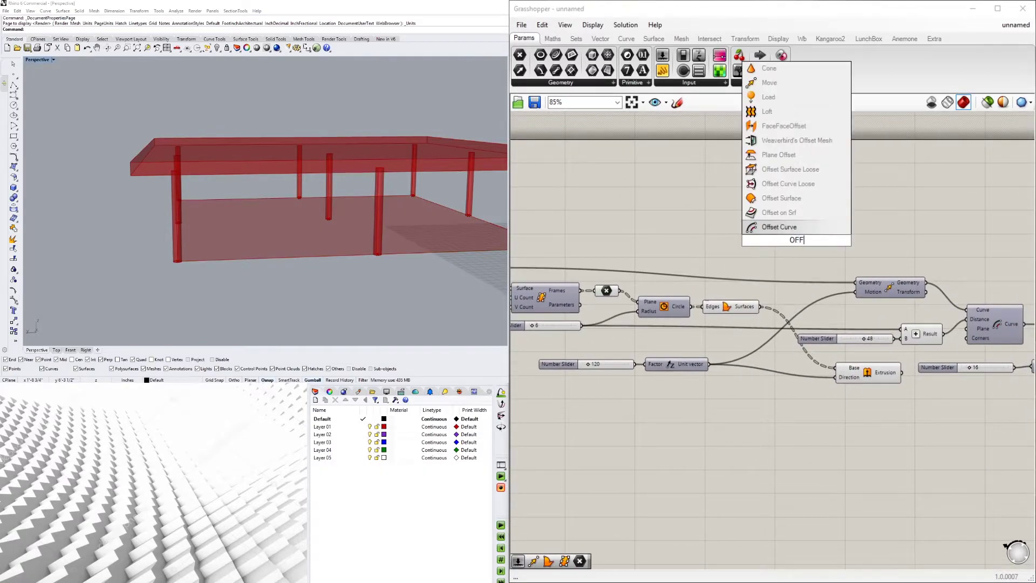
left_click(771, 227)
right_click_drag(613, 253, 805, 238)
left_click_drag(687, 256, 960, 212)
right_click_drag(984, 245, 726, 260)
left_click_drag(725, 256, 822, 258)
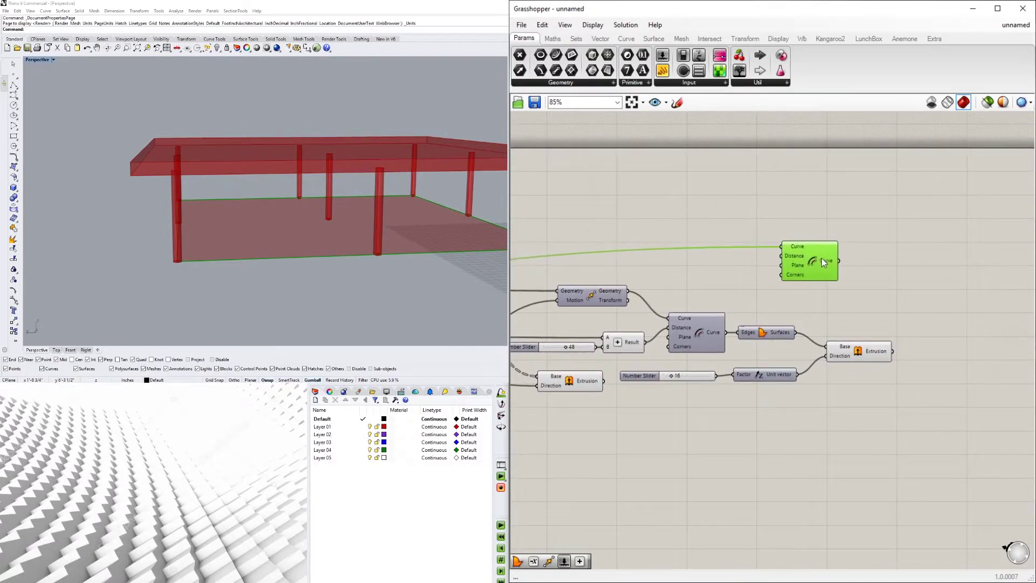
Connect the Addition result to the Distance input of the second Offset Curve component
right_click_drag(631, 337, 720, 319)
left_click_drag(734, 324, 871, 238)
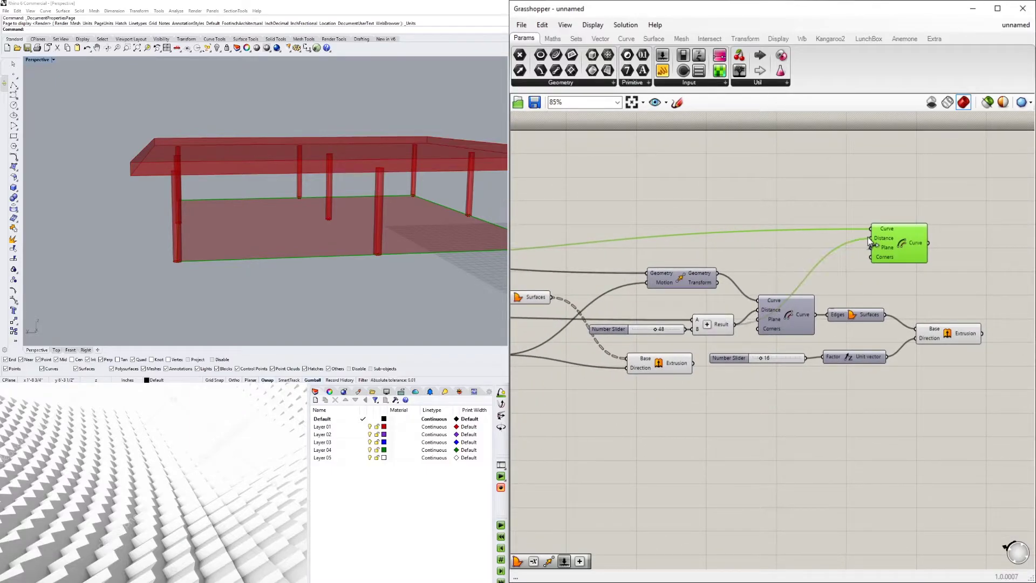
left_click(119, 162)
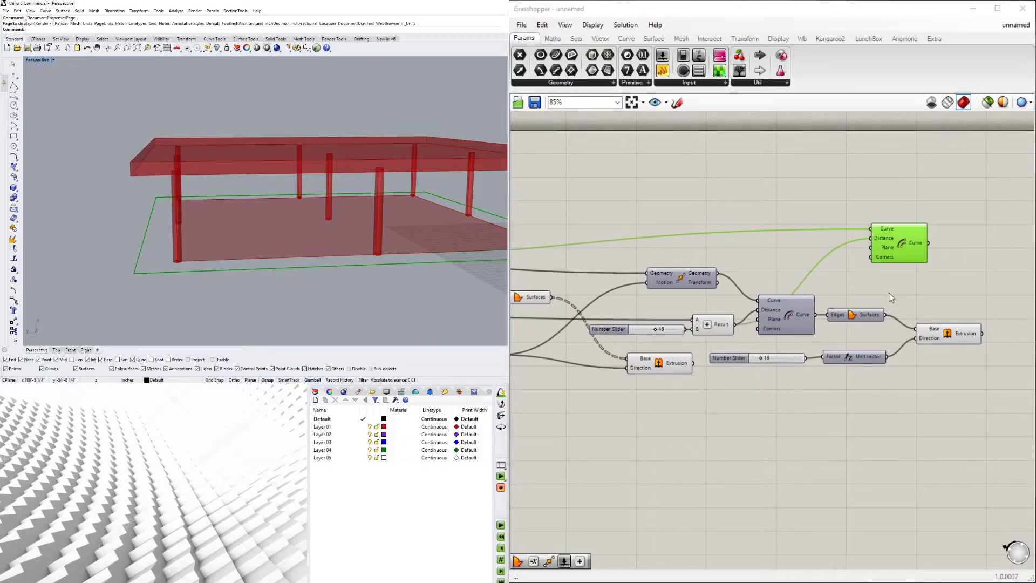
Add a Boundary Surfaces component after the second Offset Curve and connect the offset curve to its Edges input
double_click(922, 275)
type("bou")
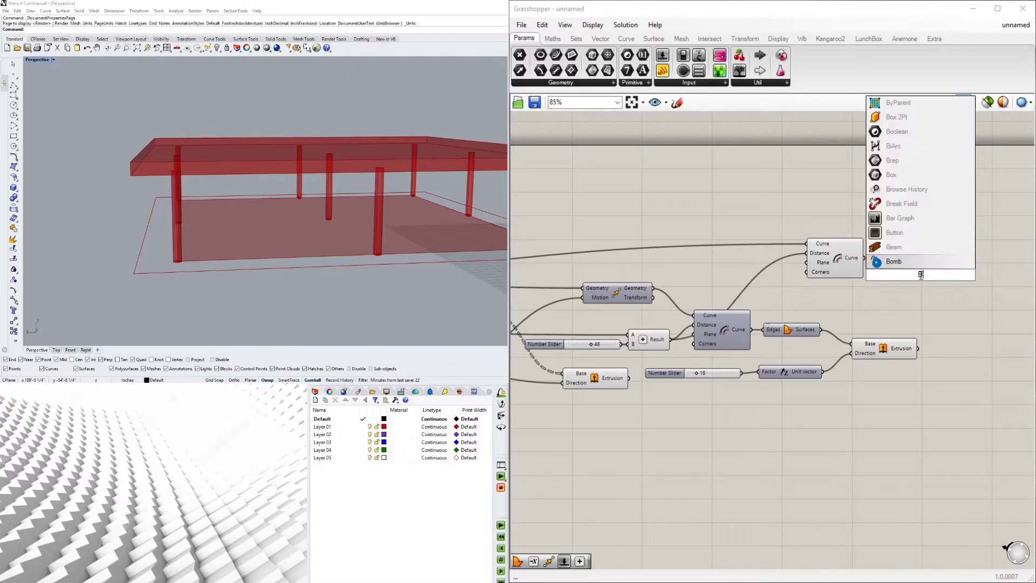
left_click(912, 262)
left_click_drag(865, 258, 895, 258)
Turn off the preview of the base Plane Surface component
right_click_drag(728, 284, 840, 290)
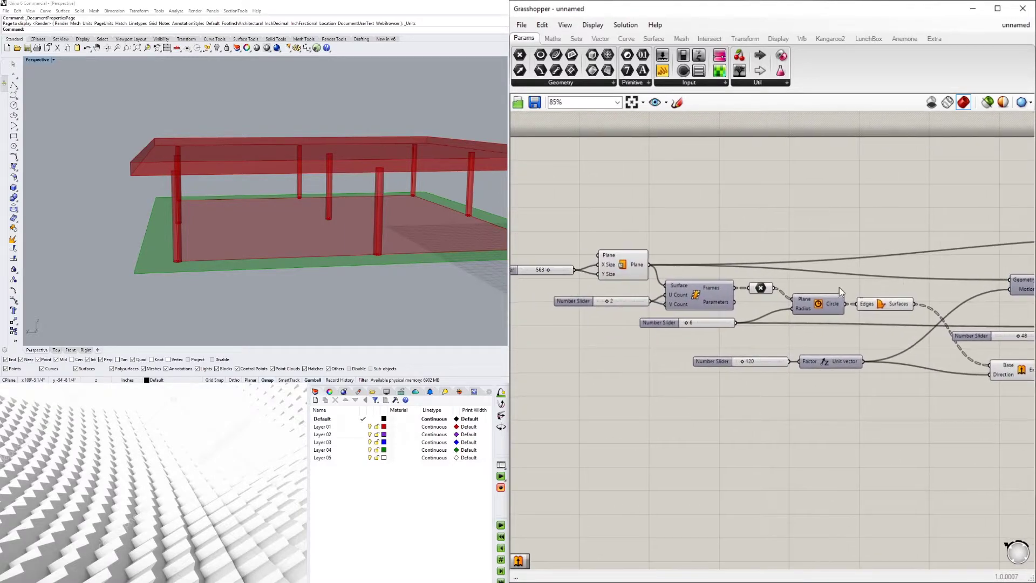
left_click(626, 264)
right_click(629, 265)
left_click(660, 285)
scroll(682, 260, "down", 3)
scroll(681, 259, "up", 3)
left_click(667, 243)
left_click(709, 267)
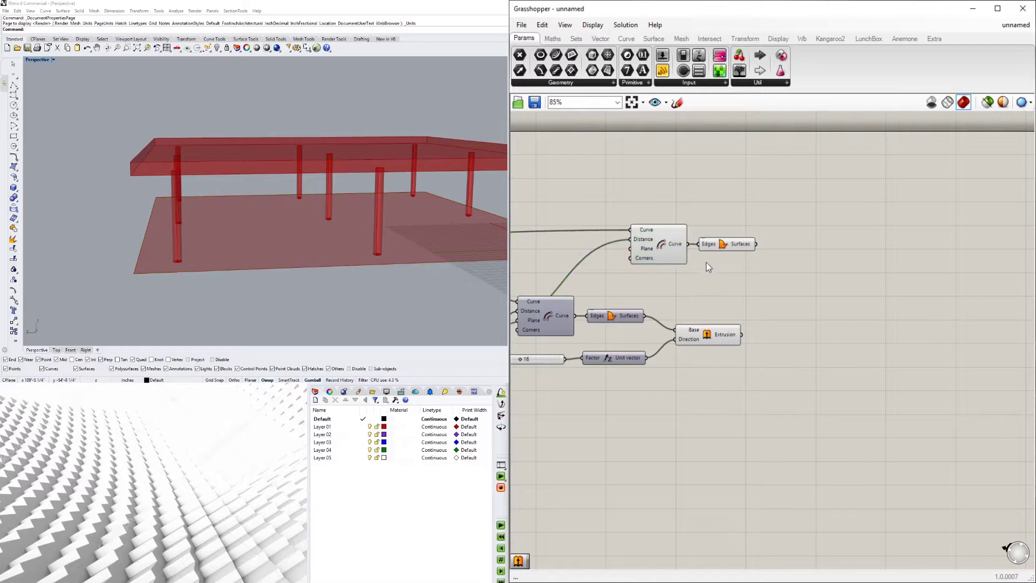
Add an Extrude component and connect the ground-level boundary surface to its Base input
double_click(772, 269)
type("EXTR")
key("Return")
left_click(736, 245)
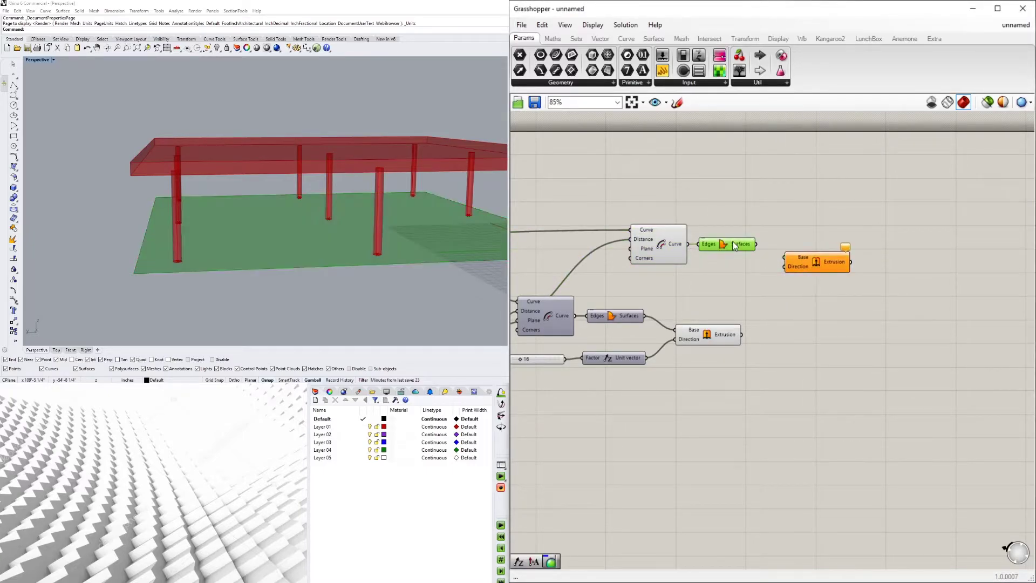
left_click_drag(799, 267, 834, 271)
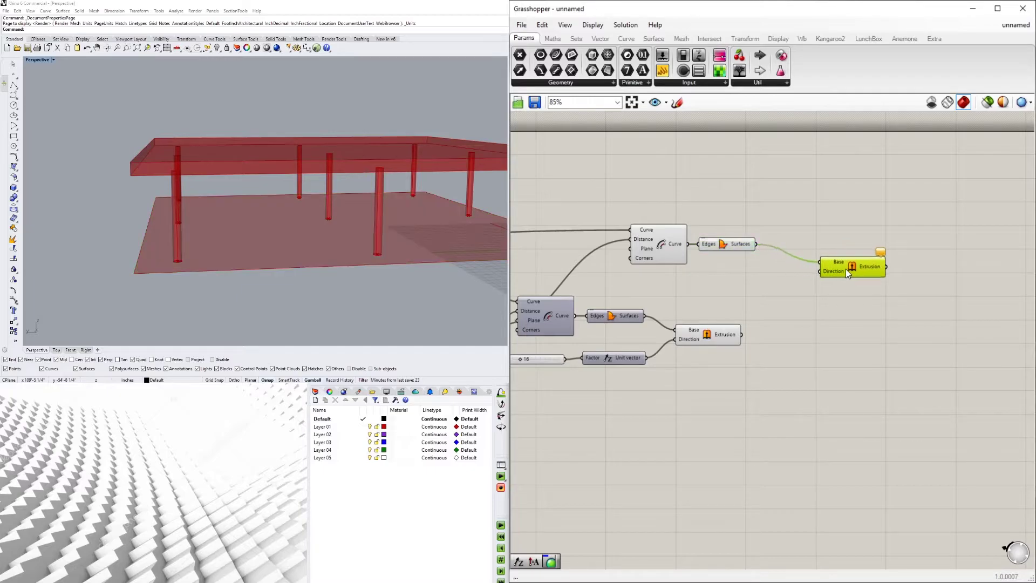
Add a Negative component next to the ground slab's Extrude component
double_click(781, 286)
type("NEG")
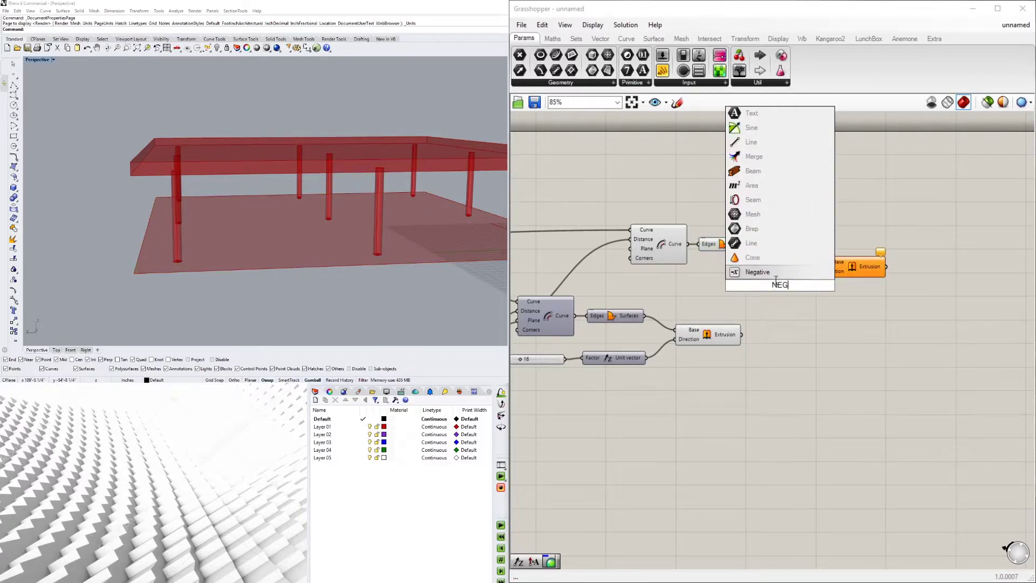
key("Return")
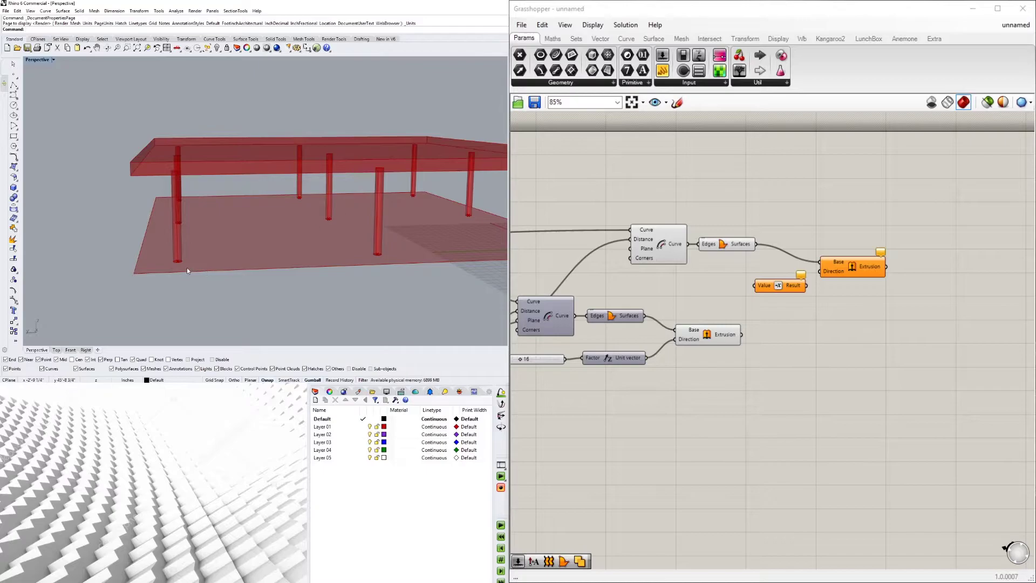
Connect the slab-thickness Z vector to the Negative component and its Result to the ground slab Extrude component's Direction input
right_click_drag(674, 412, 798, 404)
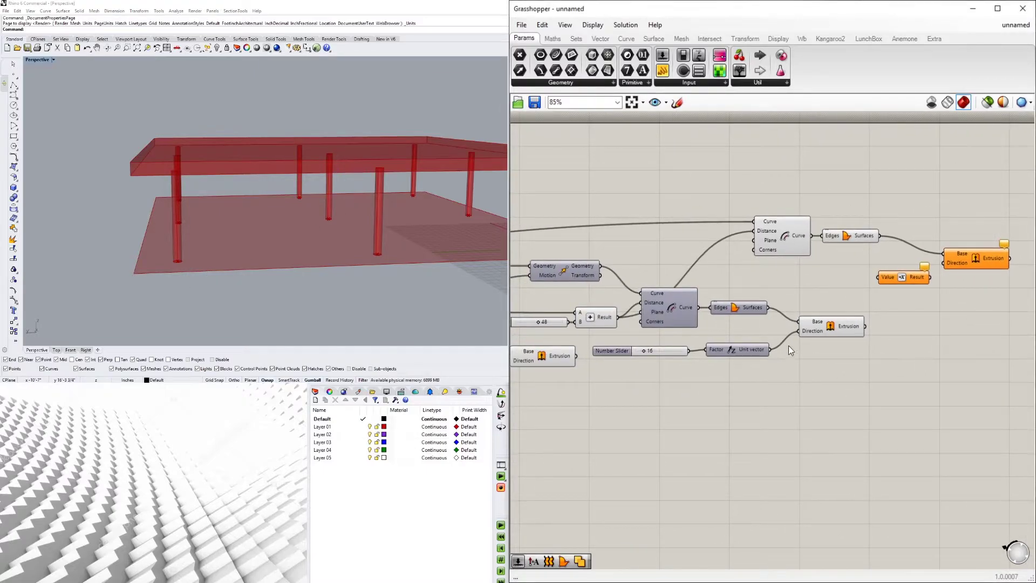
left_click(829, 330)
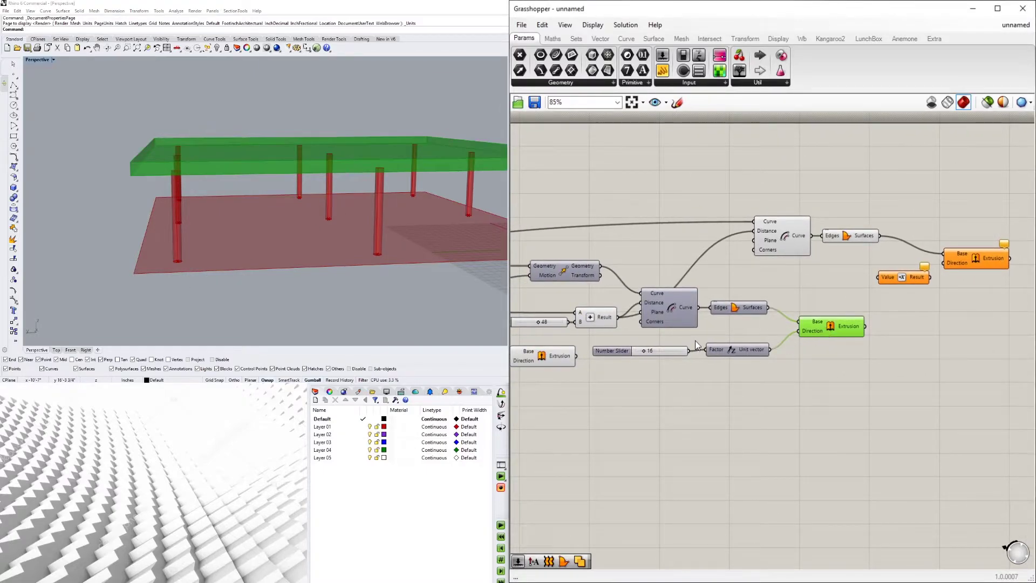
left_click_drag(774, 351, 782, 338)
left_click_drag(849, 290, 870, 280)
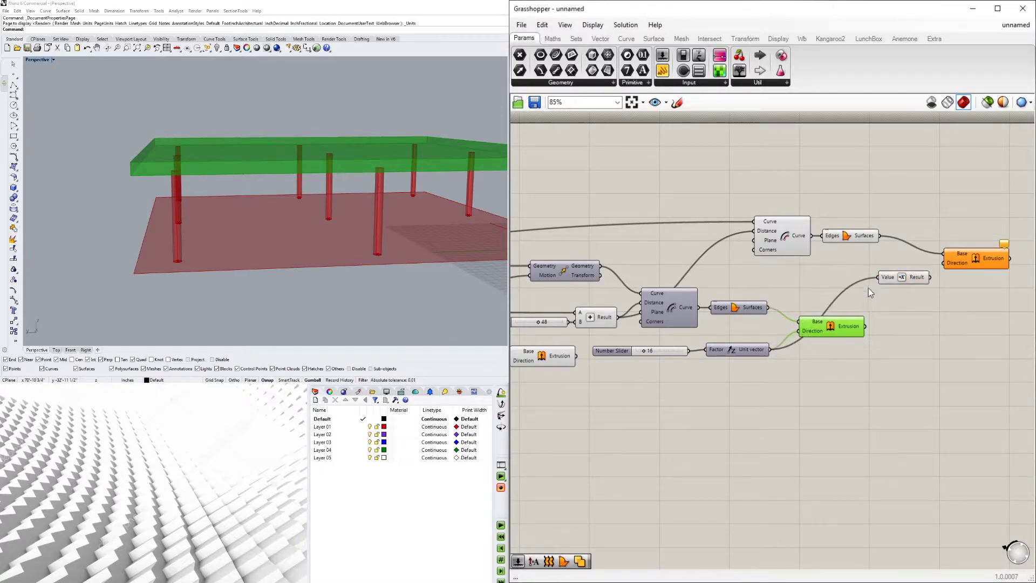
left_click_drag(851, 331, 888, 339)
left_click(885, 302)
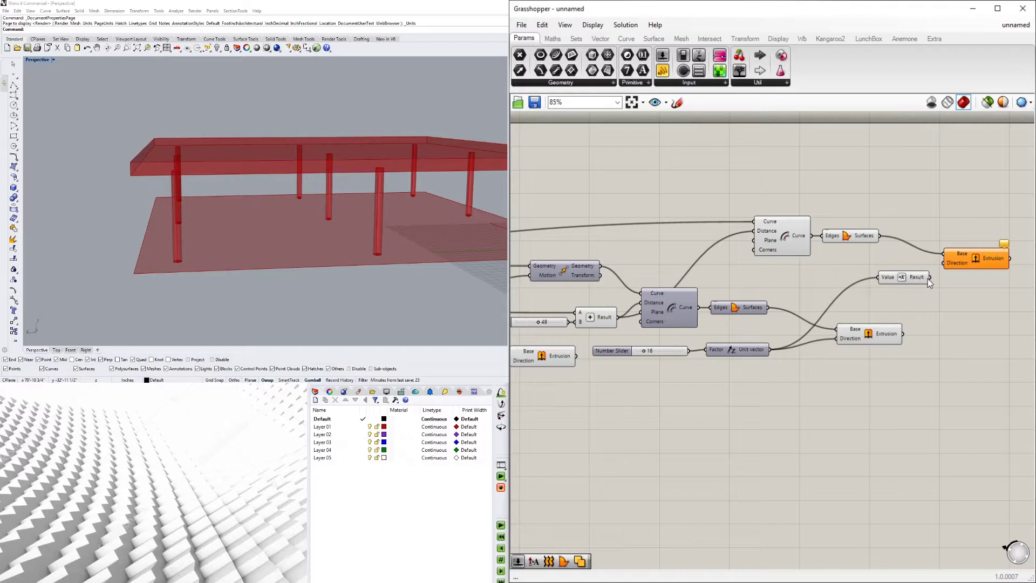
left_click_drag(944, 270, 943, 263)
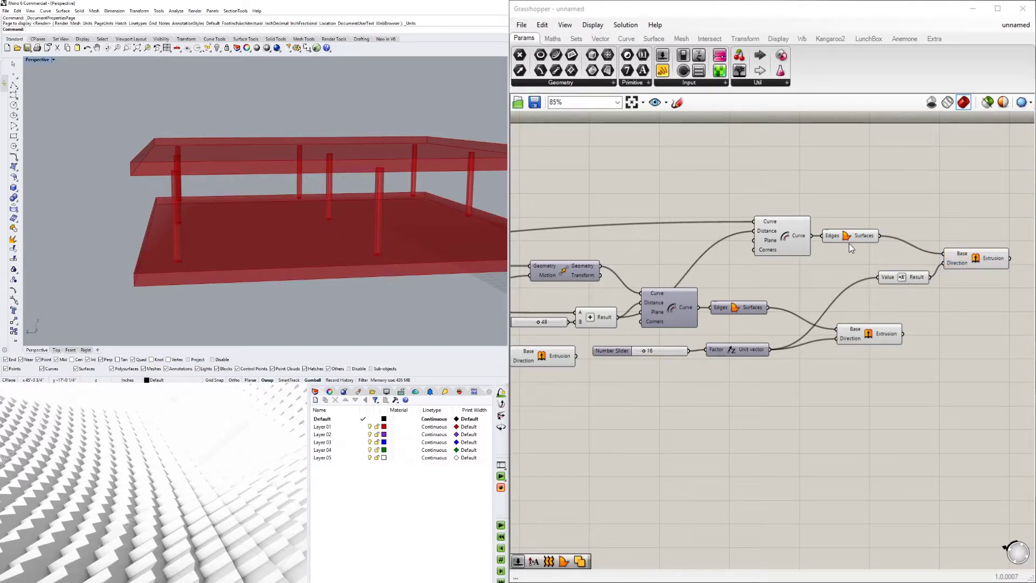
Turn off the preview of the ground-level Offset Curve and Boundary Surfaces components
left_click_drag(851, 251, 789, 202)
middle_click(791, 199)
left_click(821, 171)
right_click_drag(213, 211, 271, 158)
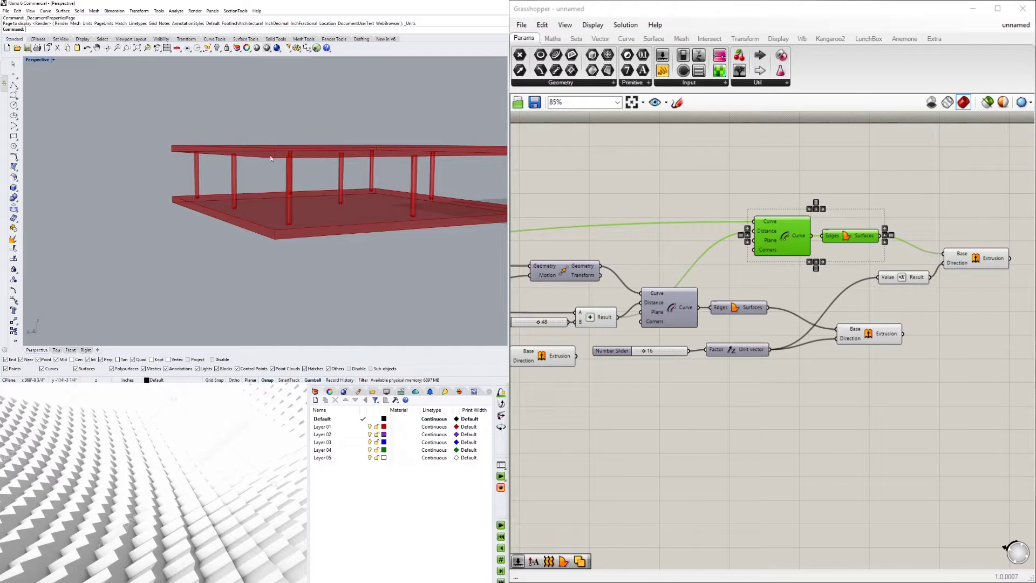
Examine which slab or column geometry each Extrude component produces in the perspective view
left_click(852, 331)
left_click(967, 259, "shift")
left_click(742, 290)
left_click(862, 340)
left_click(978, 261)
right_click_drag(778, 302, 853, 307)
left_click(619, 358)
right_click_drag(249, 202, 248, 197)
left_click(636, 341)
left_click(627, 361)
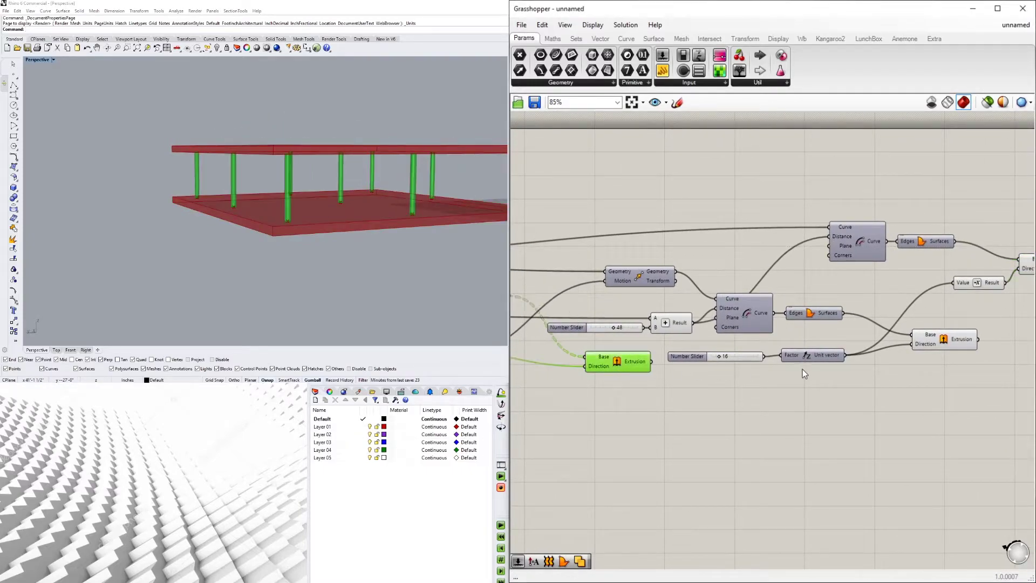
Highlight the column and upper slab extrusions together and examine them as the storey that repeats upward
left_click(941, 340, "shift")
scroll(326, 198, "down", 4)
right_click_drag(326, 198, 301, 265, "shift")
scroll(270, 232, "up", 2)
scroll(277, 234, "down", 2)
scroll(306, 151, "down", 4)
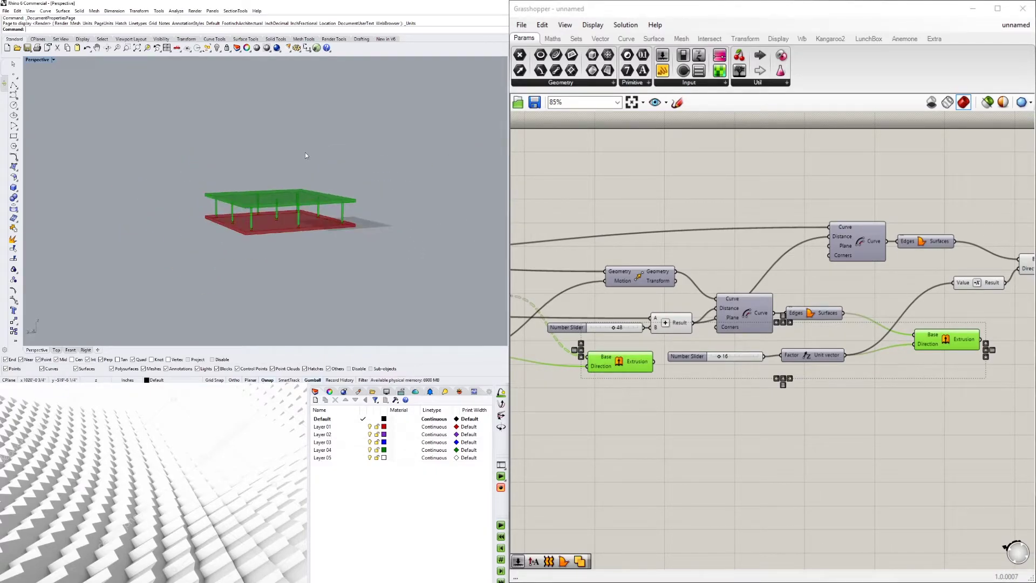
right_click_drag(305, 151, 283, 224, "shift")
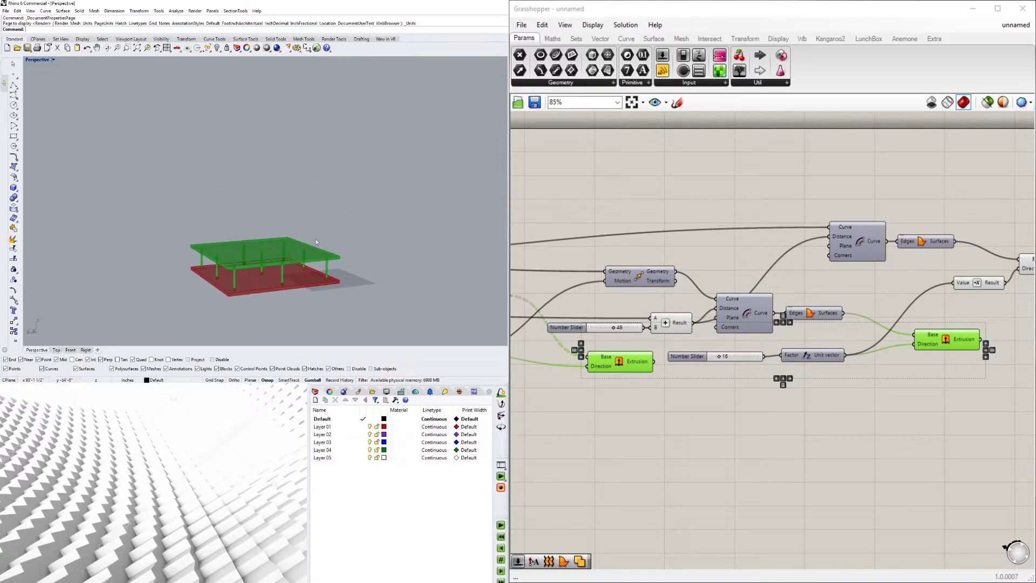
left_click(863, 430)
right_click_drag(250, 283, 325, 223)
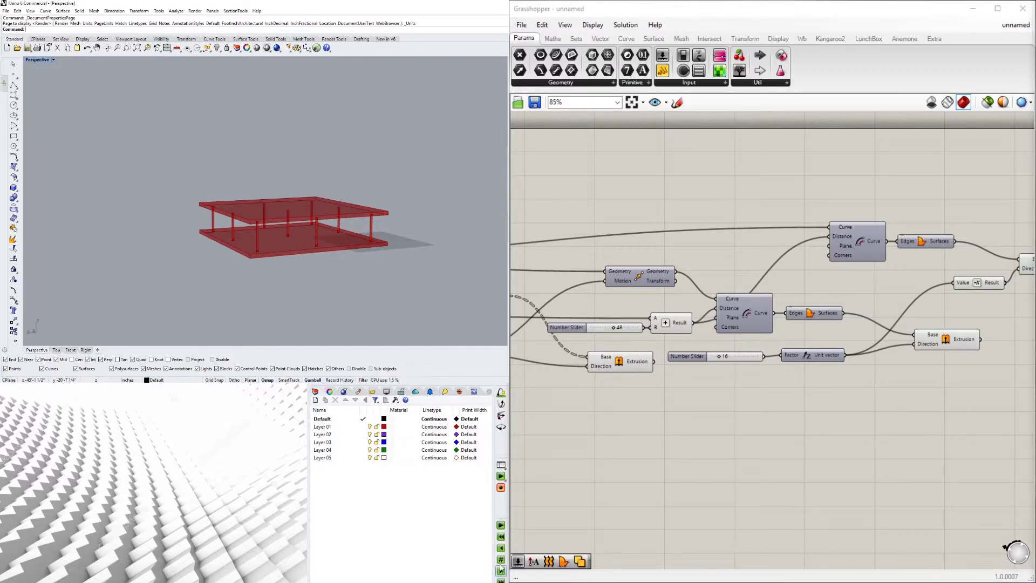
right_click_drag(320, 216, 291, 201)
scroll(907, 321, "down", 1)
right_click_drag(907, 321, 810, 331)
left_click(851, 350)
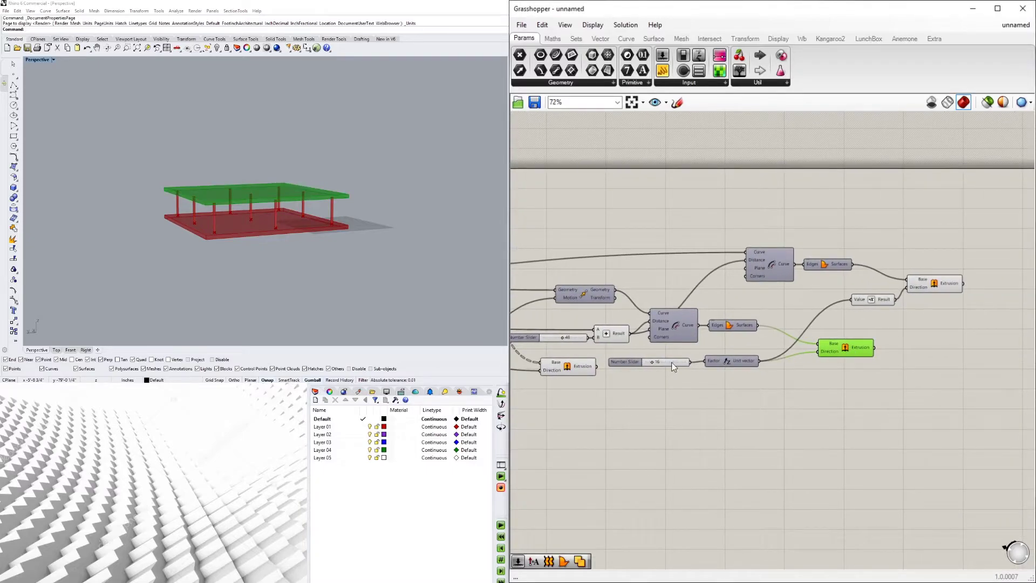
left_click(571, 370, "shift")
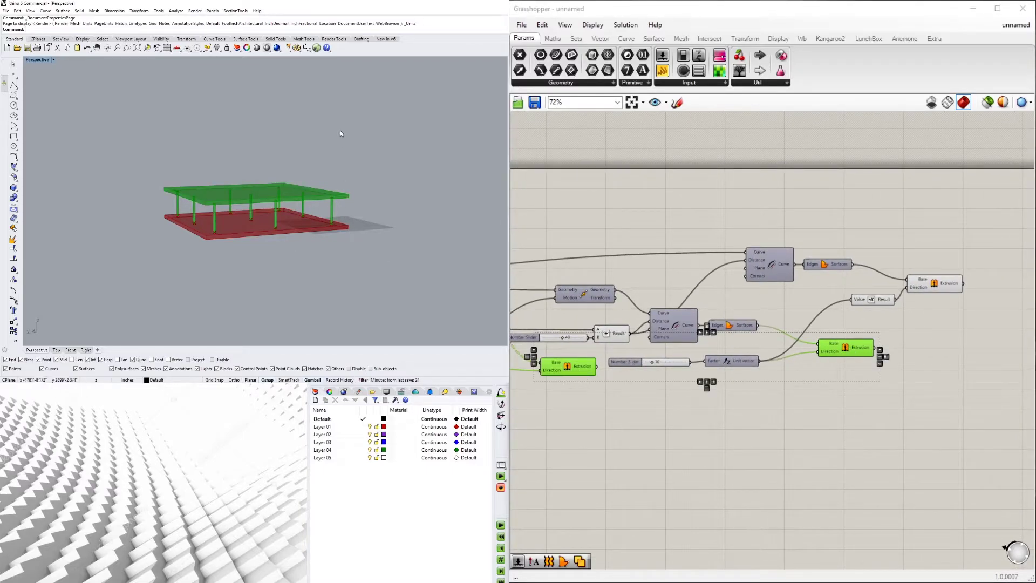
Add a Move component beyond the upper slab's Extrude component
double_click(946, 365)
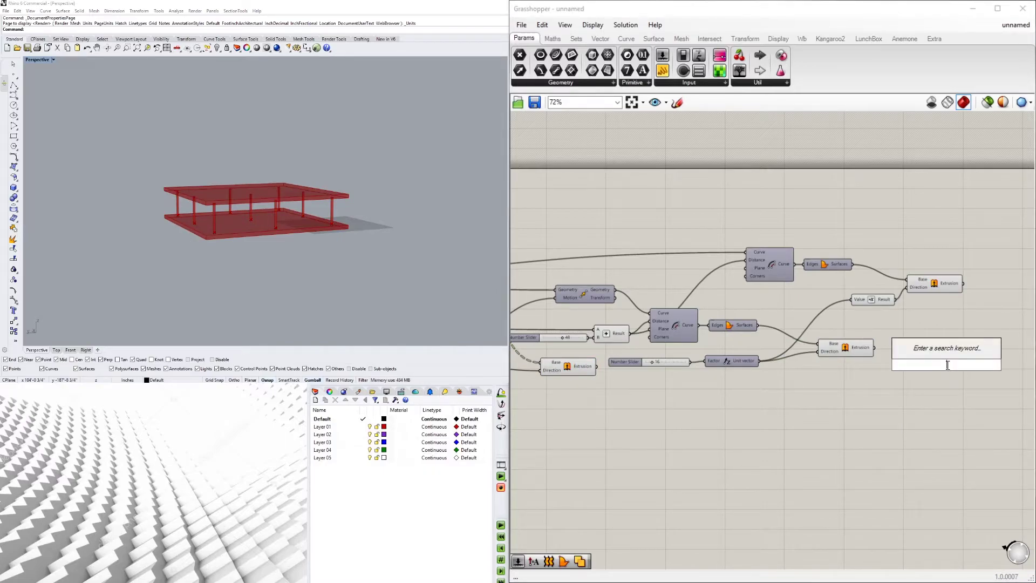
type("MOVE")
left_click(935, 349)
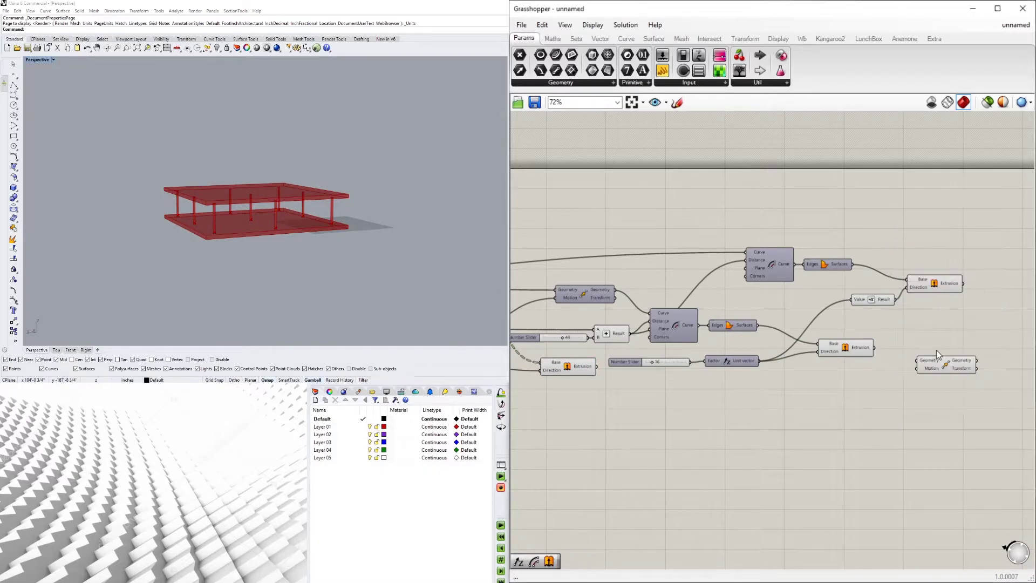
right_click_drag(936, 386, 886, 381)
left_click_drag(896, 361, 919, 368)
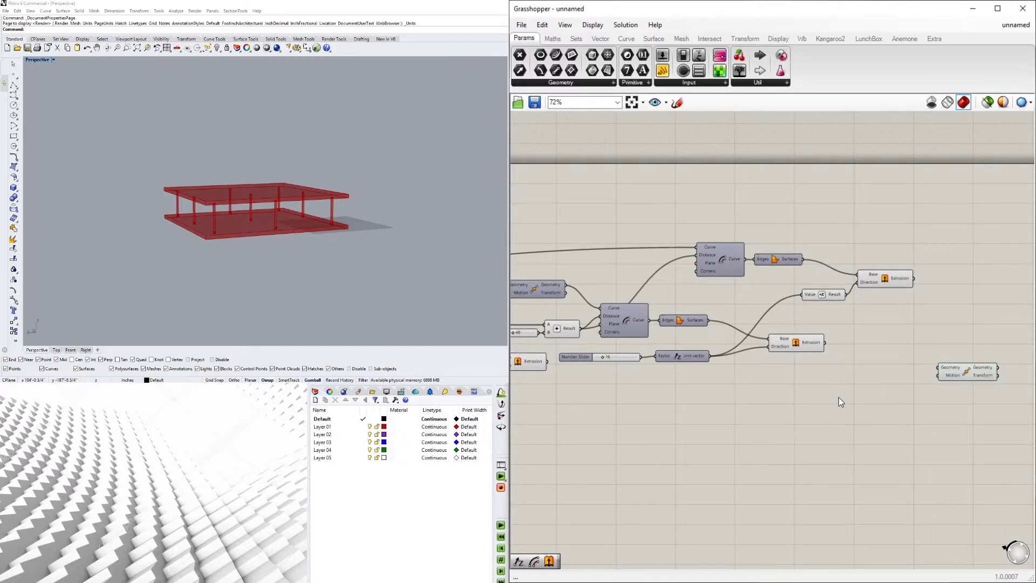
Add a Series component and arrange it just before the Move component
double_click(839, 397)
type("SER")
key("Return")
left_click_drag(850, 397, 912, 397)
left_click_drag(1007, 416, 910, 396)
left_click(908, 364)
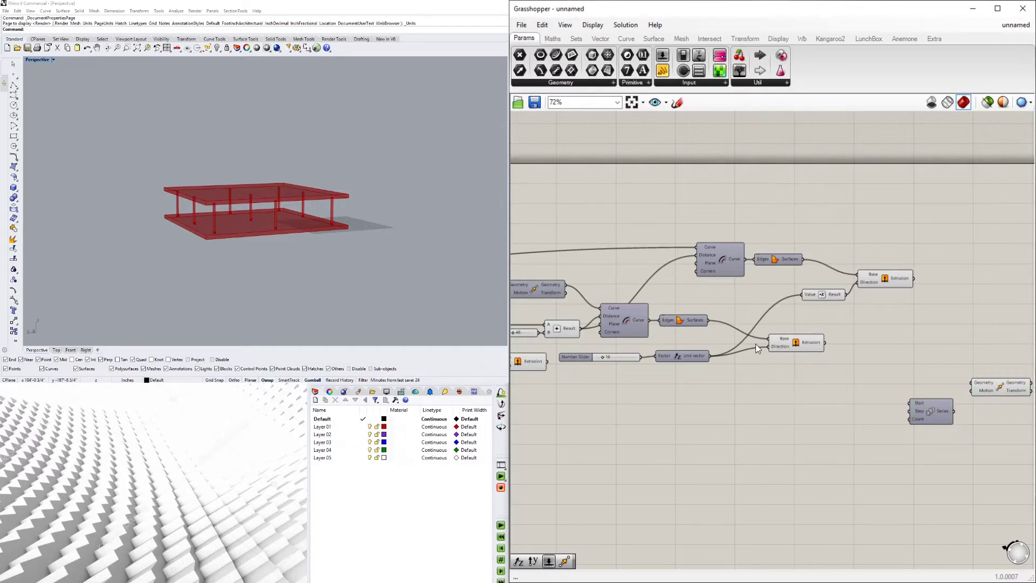
Switch the Rhino viewport to a maximized Right view showing the two slabs and a column
left_click(287, 204)
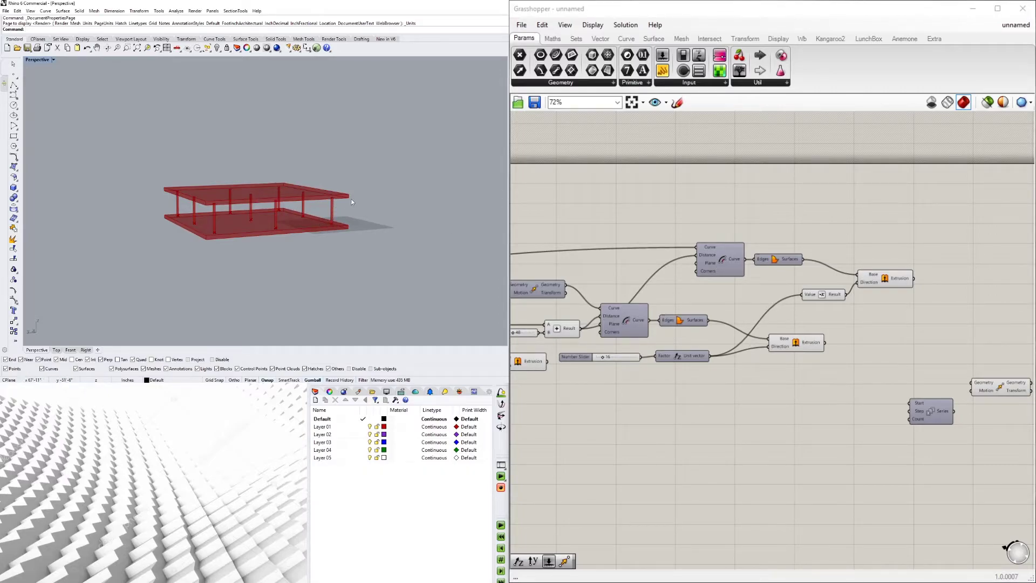
double_click(37, 60)
scroll(448, 241, "down", 15)
right_click_drag(448, 241, 410, 264)
scroll(410, 264, "up", 2)
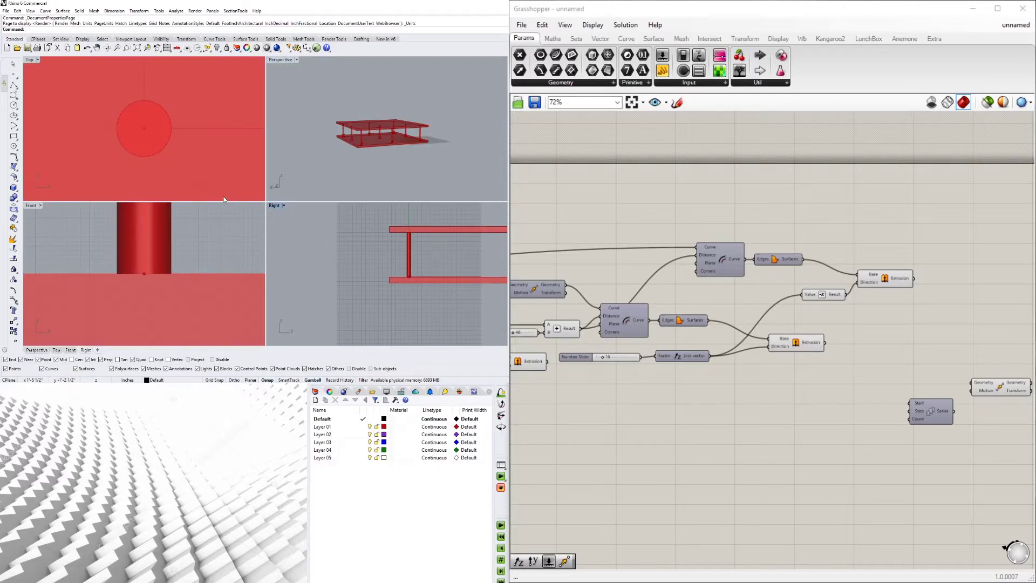
double_click(275, 206)
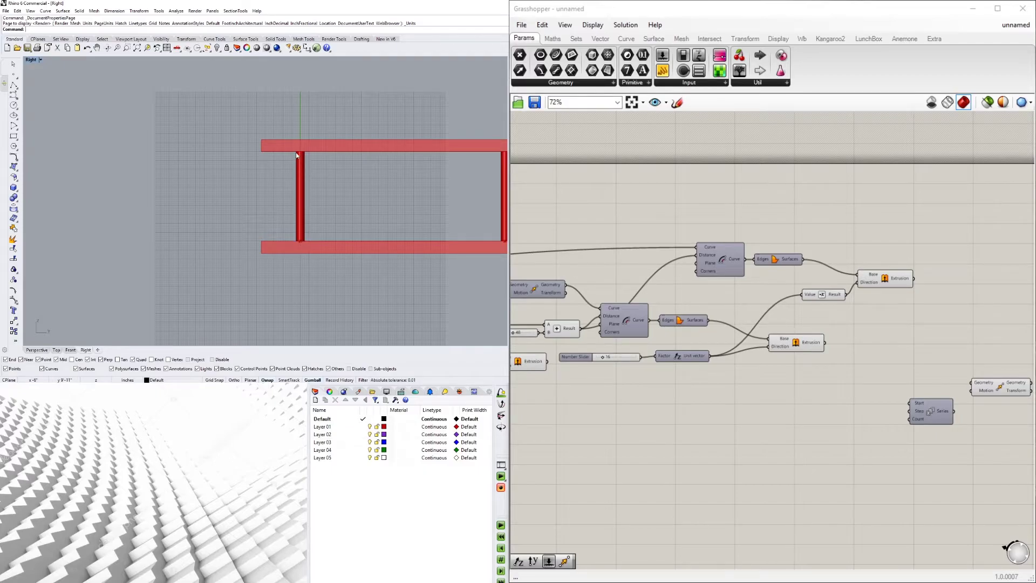
Review the column-height and slab-thickness sliders in the definition against the storey's side view
right_click_drag(755, 323, 999, 325)
right_click_drag(540, 342, 768, 335)
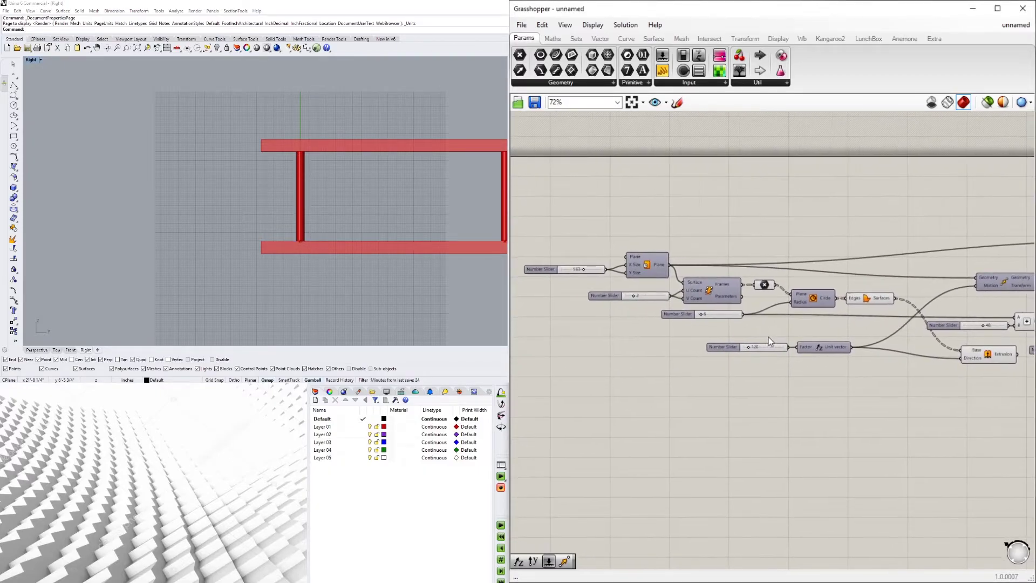
scroll(777, 345, "up", 2)
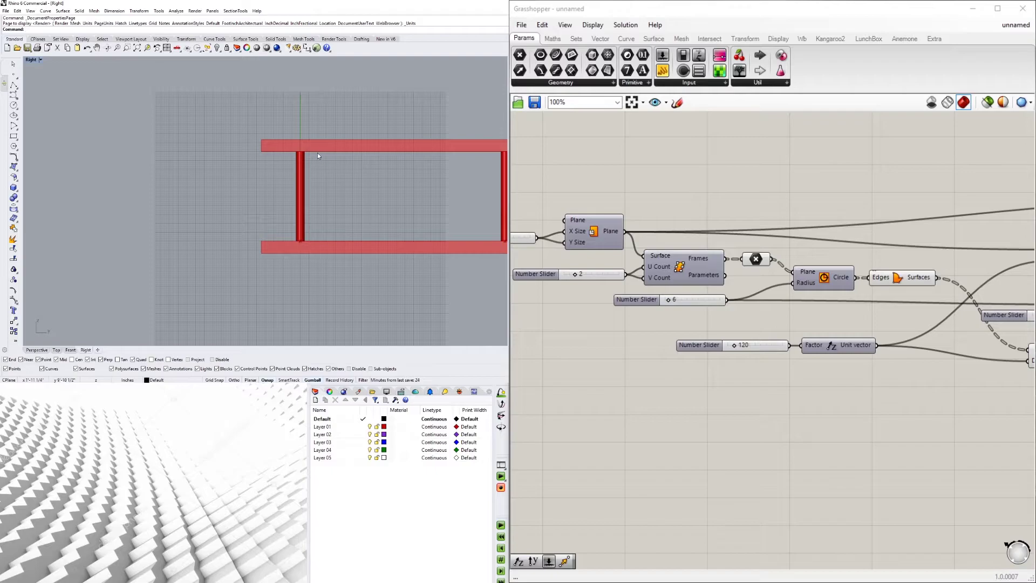
scroll(843, 244, "down", 2)
right_click_drag(845, 249, 585, 253)
right_click_drag(791, 329, 721, 339)
scroll(721, 340, "up", 1)
right_click_drag(843, 348, 744, 352)
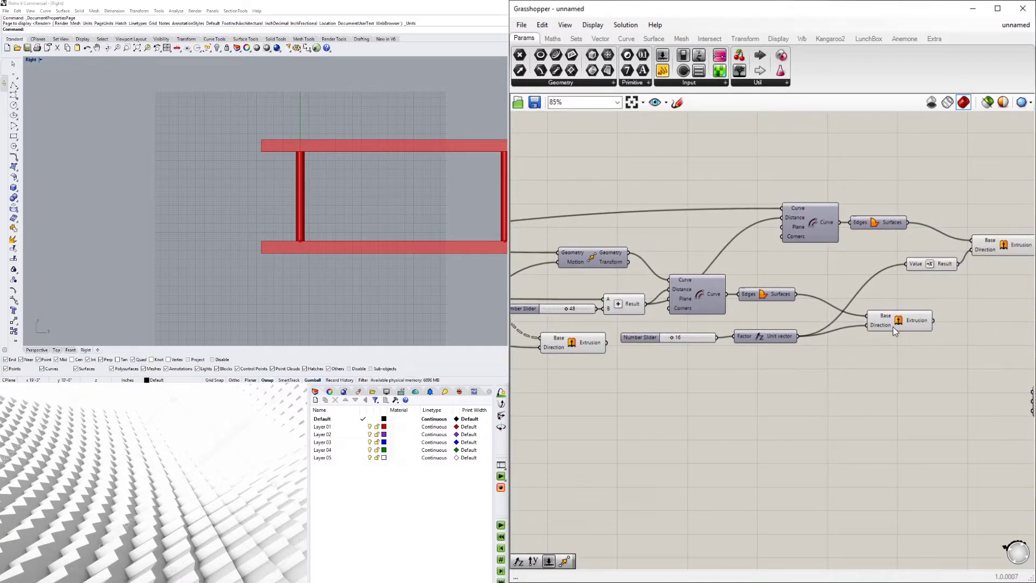
Add an Addition component below the upper slab's Extrude component and connect the column-height slider to its A input
double_click(970, 377)
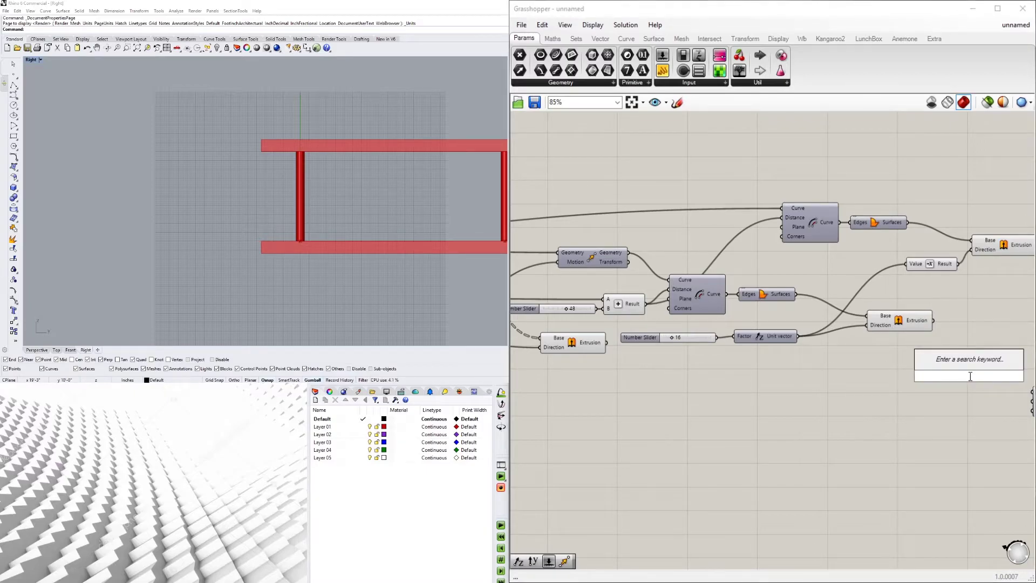
type("+")
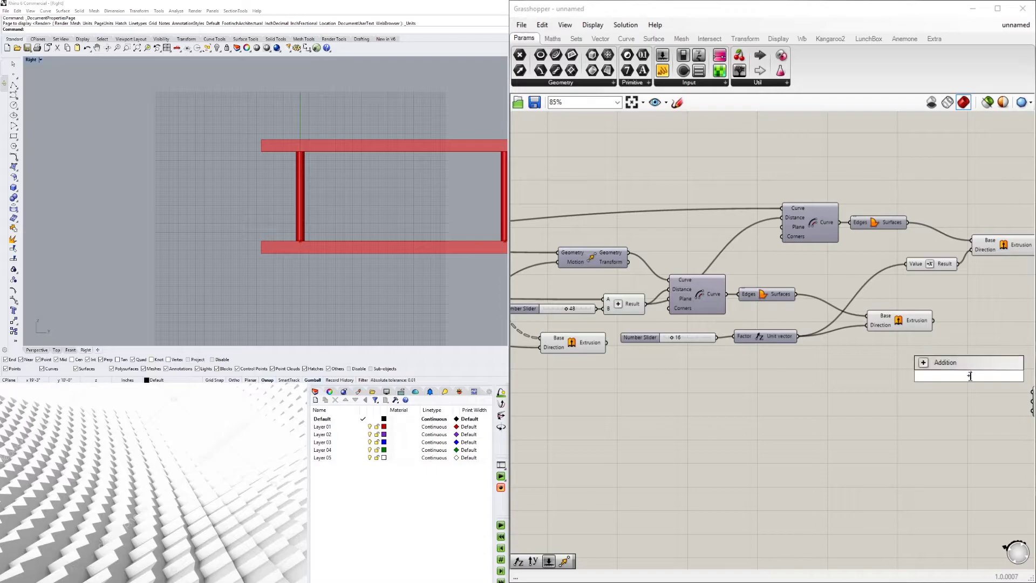
key("Return")
mouse_move(677, 353)
right_mouse_down()
mouse_move(859, 350)
mouse_move(936, 326)
right_mouse_up()
right_click_drag(717, 319, 866, 320)
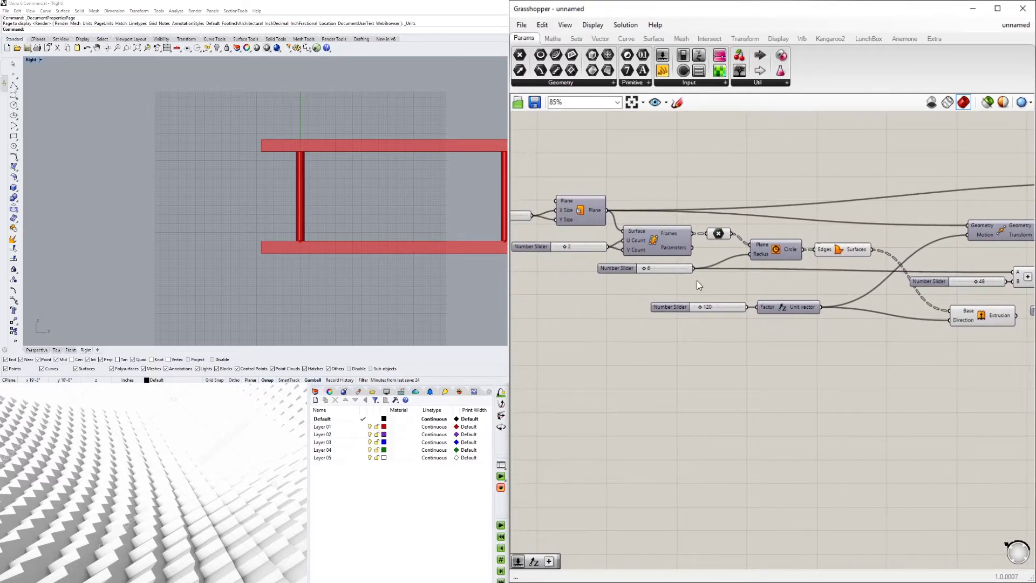
scroll(751, 306, "down", 6)
left_click_drag(751, 307, 1005, 274)
scroll(958, 378, "up", 4)
scroll(864, 361, "up", 1)
left_click_drag(888, 348, 824, 346)
left_click(835, 310)
Connect the slab-thickness slider to the Addition component's B input
scroll(682, 323, "up", 1)
left_click_drag(681, 318, 837, 359)
left_click_drag(870, 360, 864, 341)
right_click_drag(499, 202, 498, 202)
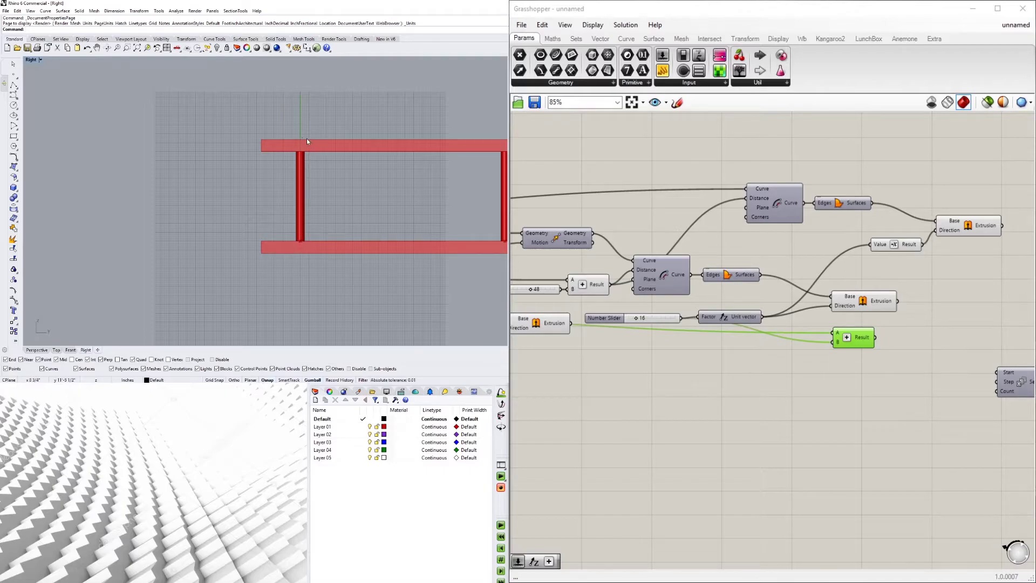
scroll(867, 346, "up", 3)
Align the Addition and Series components and connect the Addition Result to the Series Step input
mouse_move(863, 329)
left_click_drag(864, 333, 903, 342)
right_click_drag(955, 430, 745, 458)
left_click(858, 426)
left_click_drag(896, 424, 865, 383)
left_click_drag(699, 361, 851, 358)
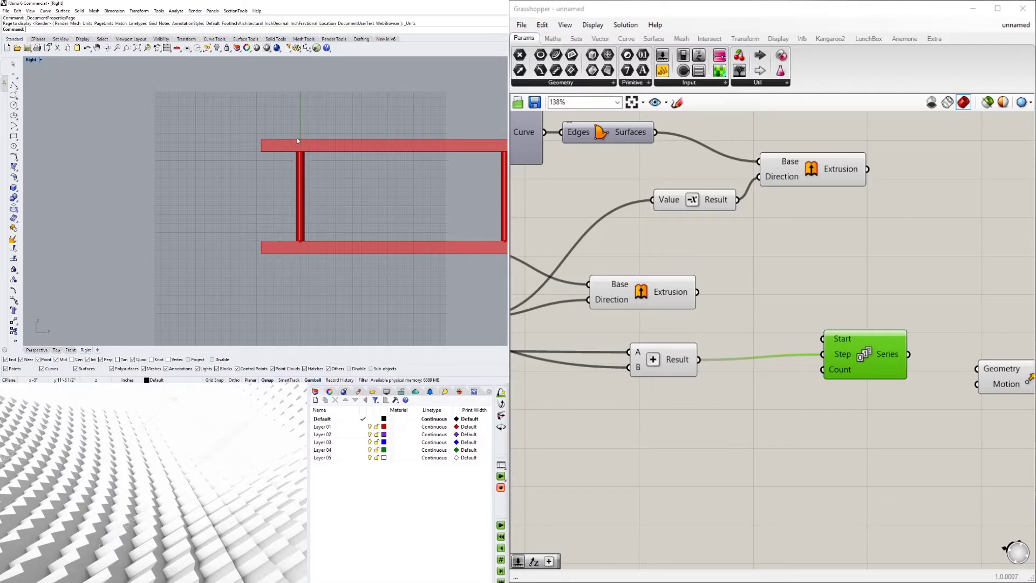
Examine the upper slab and column extrusions in the side view as the geometry that each storey copies
left_click(843, 264)
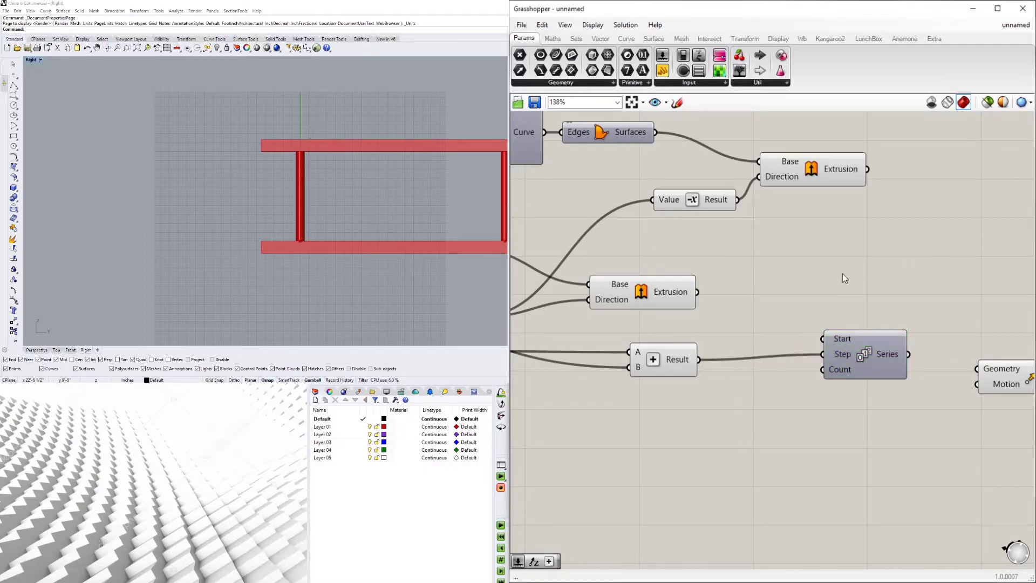
scroll(842, 348, "down", 2)
left_click(841, 344)
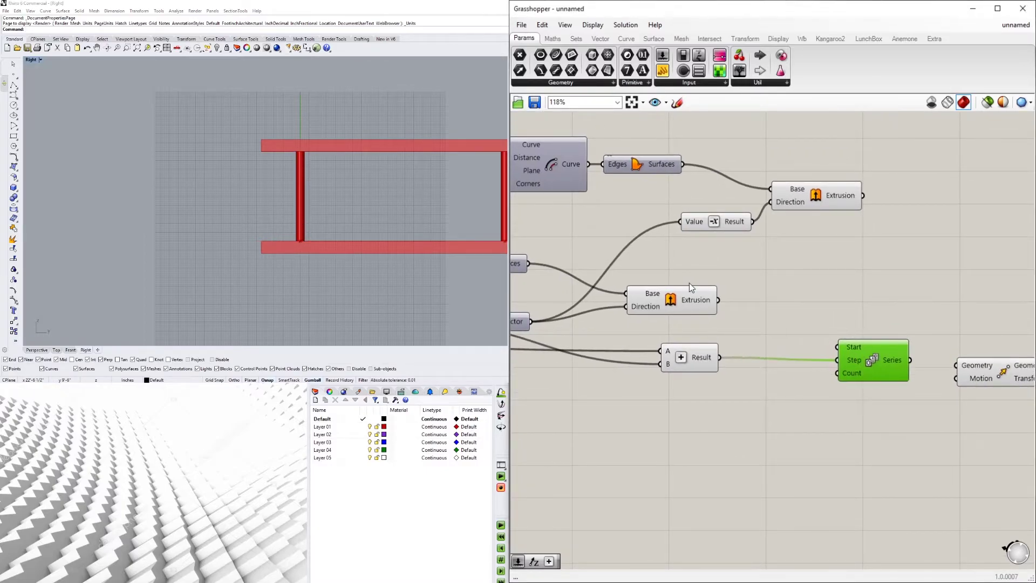
left_click(679, 299)
right_click_drag(682, 299, 999, 302)
scroll(796, 300, "down", 2)
scroll(911, 326, "up", 2)
scroll(912, 303, "down", 1)
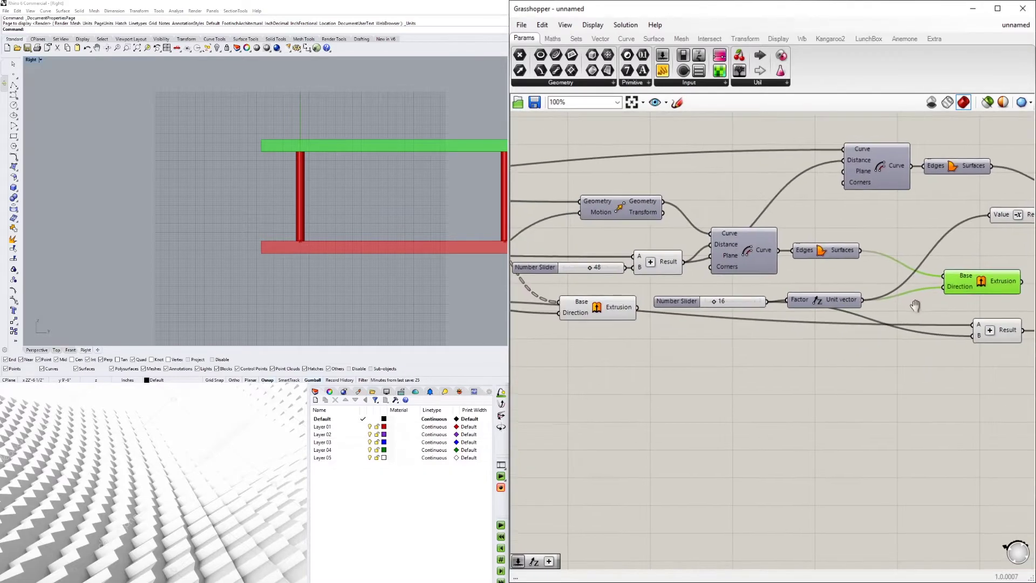
right_click_drag(916, 302, 880, 311)
left_click(572, 313, "shift")
right_click_drag(732, 333, 612, 328)
left_click(883, 275)
Reposition the Move component and connect both the upper slab and column extrusions to its Geometry input
left_click_drag(866, 284, 967, 322)
right_click_drag(967, 292, 819, 326)
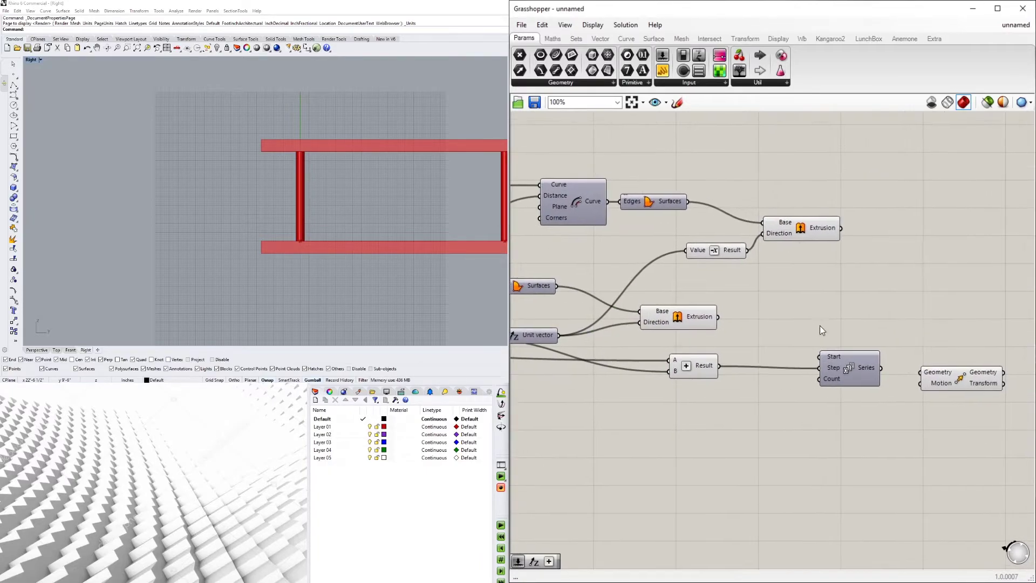
left_click_drag(962, 376, 958, 330)
left_click(703, 321)
left_click_drag(716, 319, 918, 326)
scroll(910, 329, "down", 3)
mouse_move(626, 368)
right_mouse_down()
mouse_move(655, 363)
mouse_move(619, 355)
right_mouse_up()
left_click(681, 345)
left_click_drag(637, 344, 1004, 337)
right_click_drag(1004, 337, 858, 342)
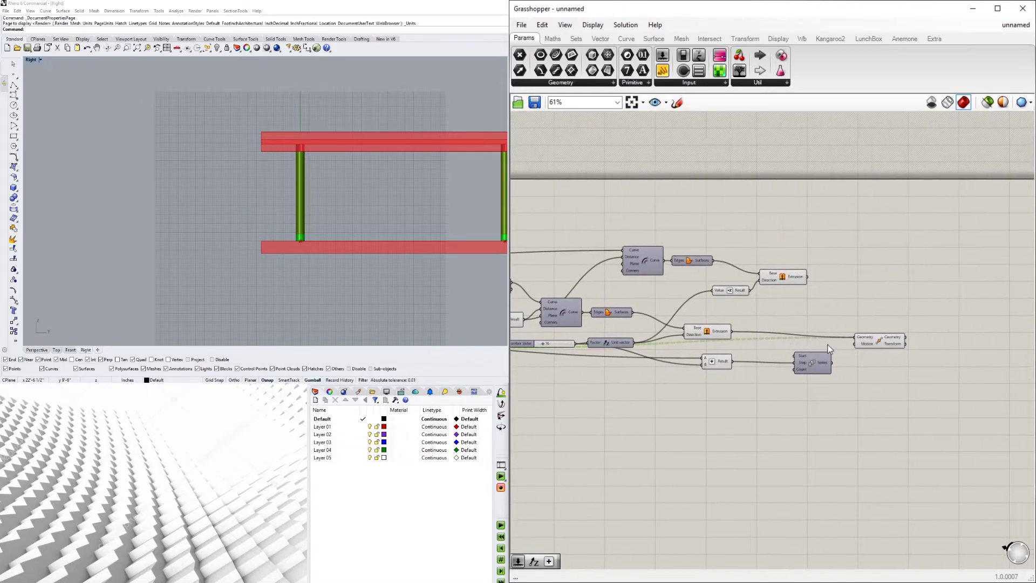
Examine the moved geometry and the Move component's default Motion vector
left_click(883, 337)
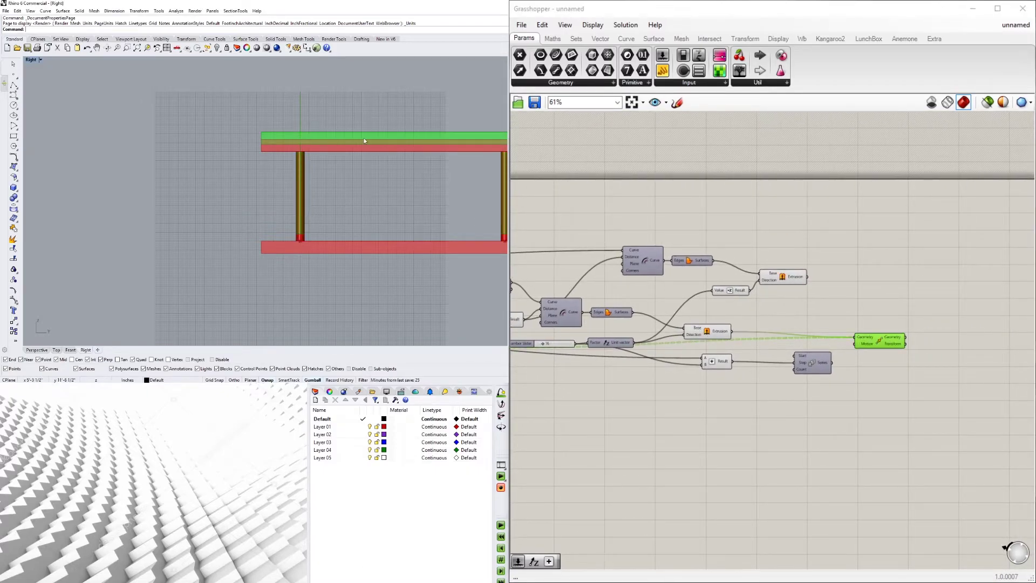
scroll(835, 344, "up", 4)
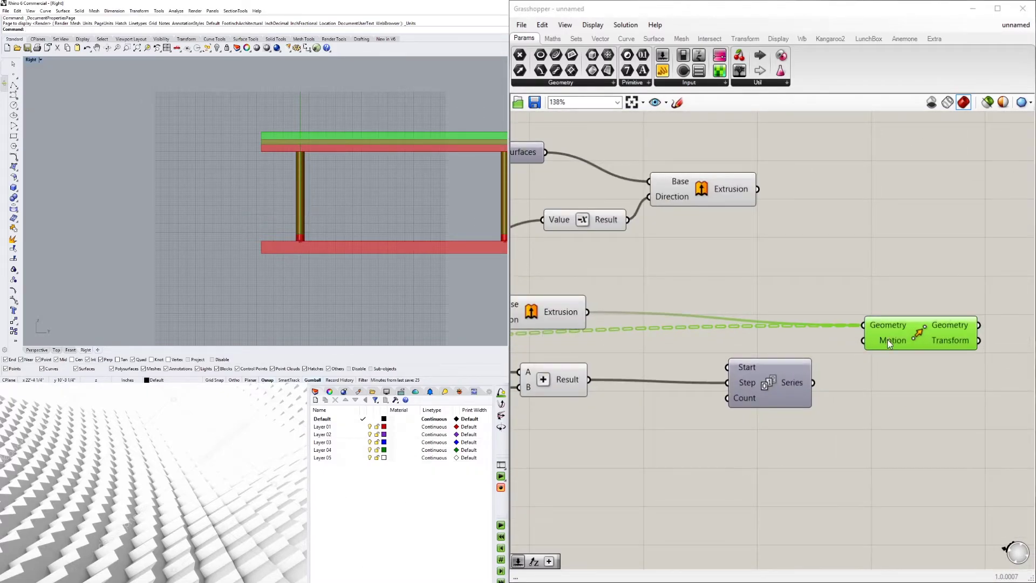
mouse_move(888, 342)
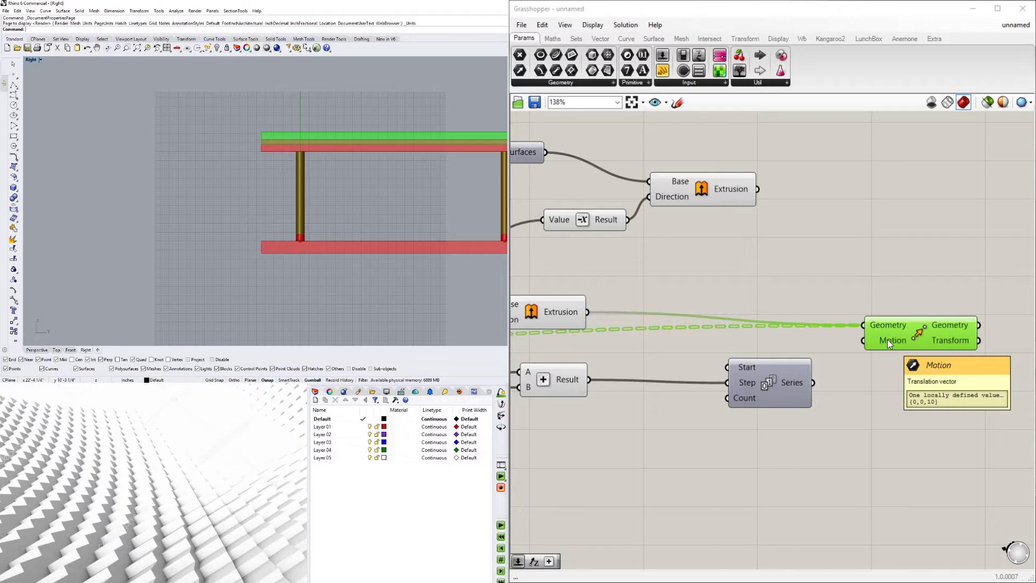
Reposition the Move and Series components and connect the Series output to the Move component's Motion input
left_click_drag(915, 333, 910, 344)
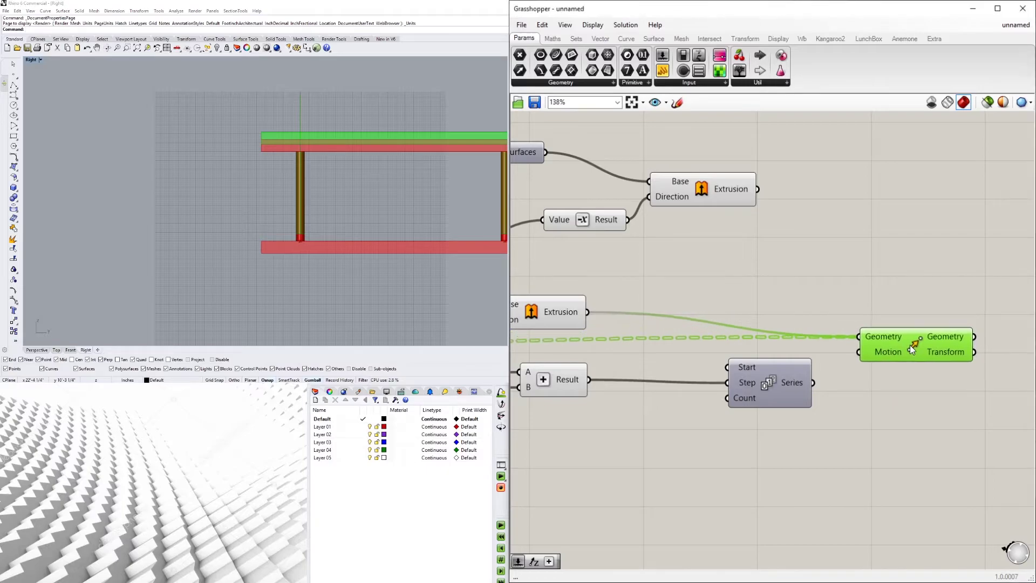
right_click_drag(603, 398, 830, 388)
right_click_drag(958, 382, 843, 380)
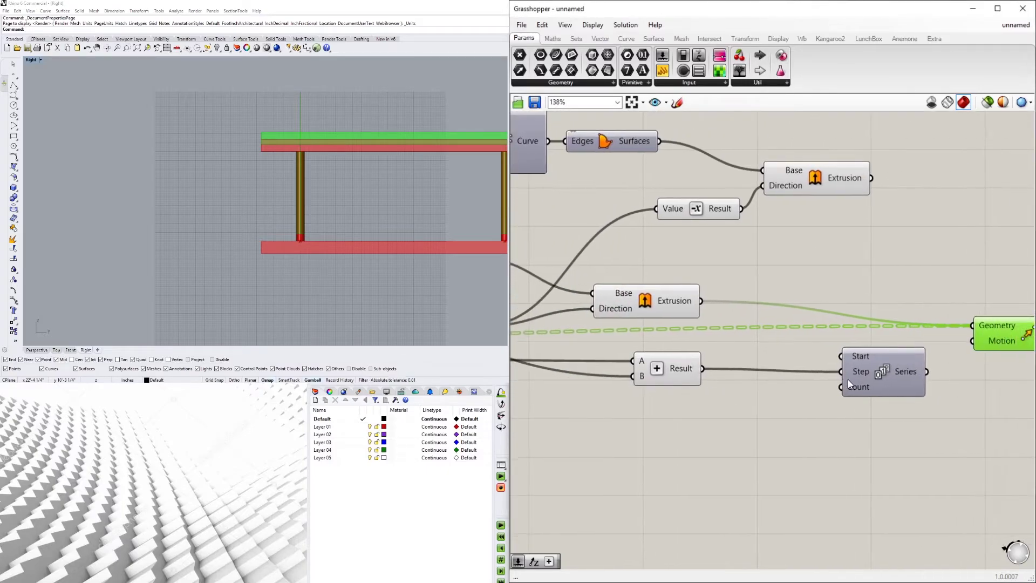
left_click(880, 377)
right_click_drag(719, 387, 874, 390)
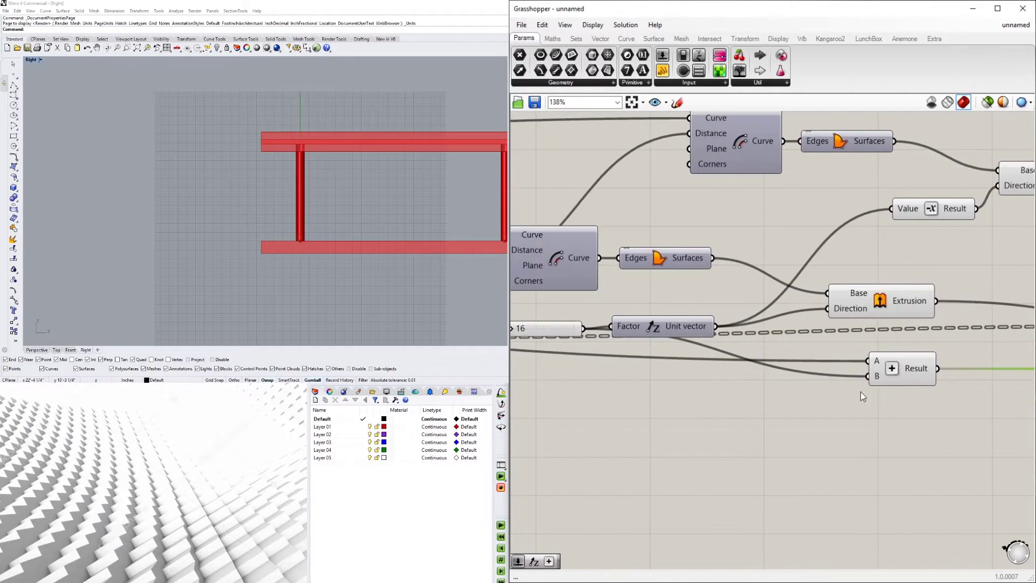
scroll(914, 377, "down", 2)
right_click_drag(947, 379, 687, 398)
scroll(805, 398, "up", 1)
left_click_drag(805, 398, 750, 430)
mouse_move(724, 410)
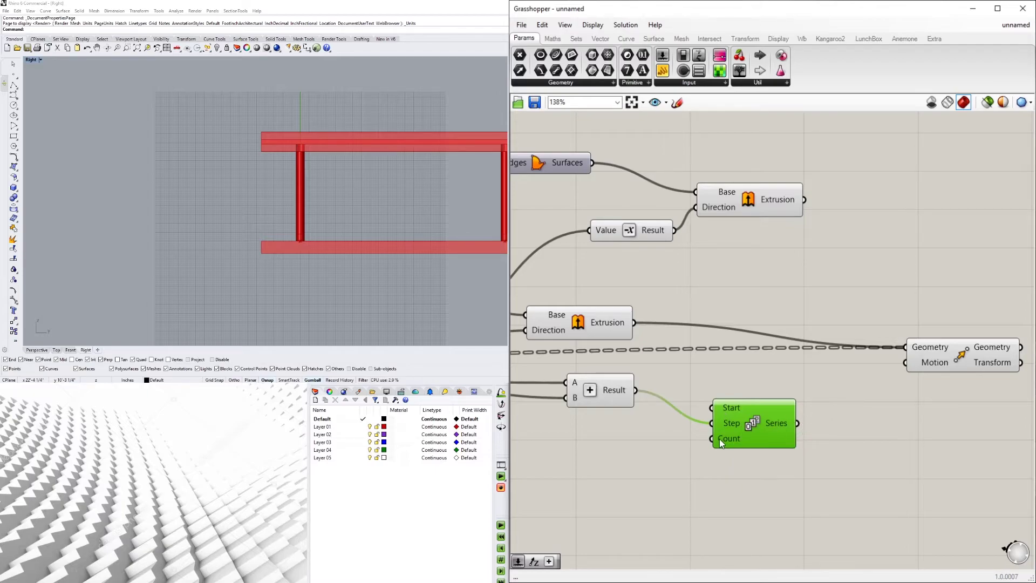
left_click_drag(798, 424, 907, 363)
scroll(369, 218, "down", 5)
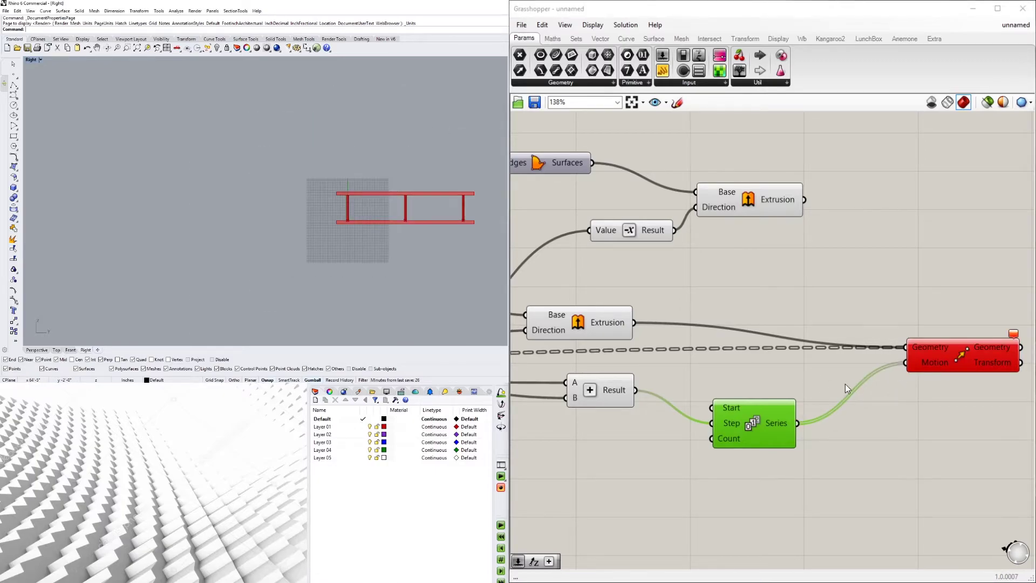
Try flattening the Move component's Geometry input and check the column extrusion that feeds it
left_click(960, 355)
right_click(937, 346)
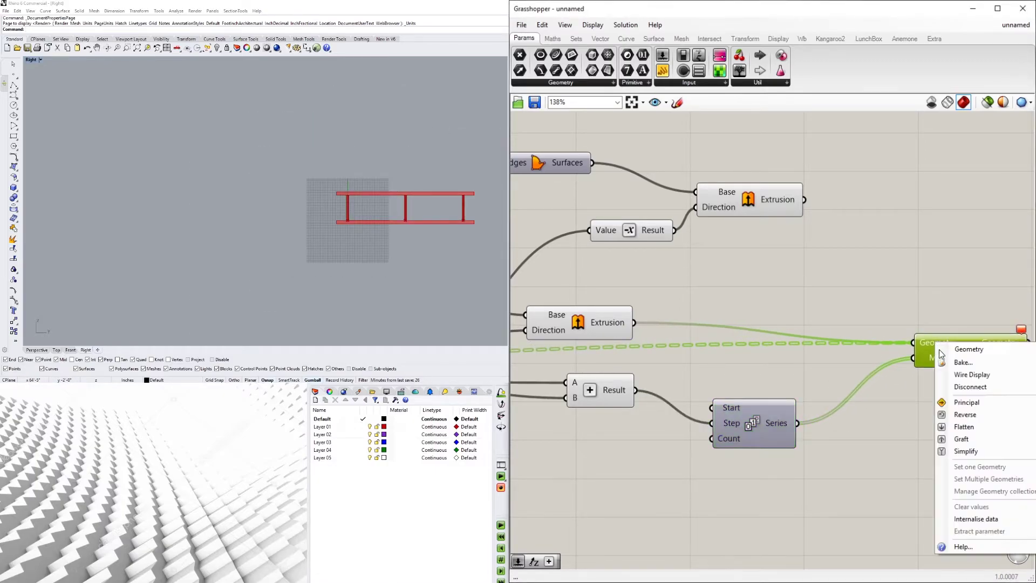
left_click(960, 427)
left_click(867, 321)
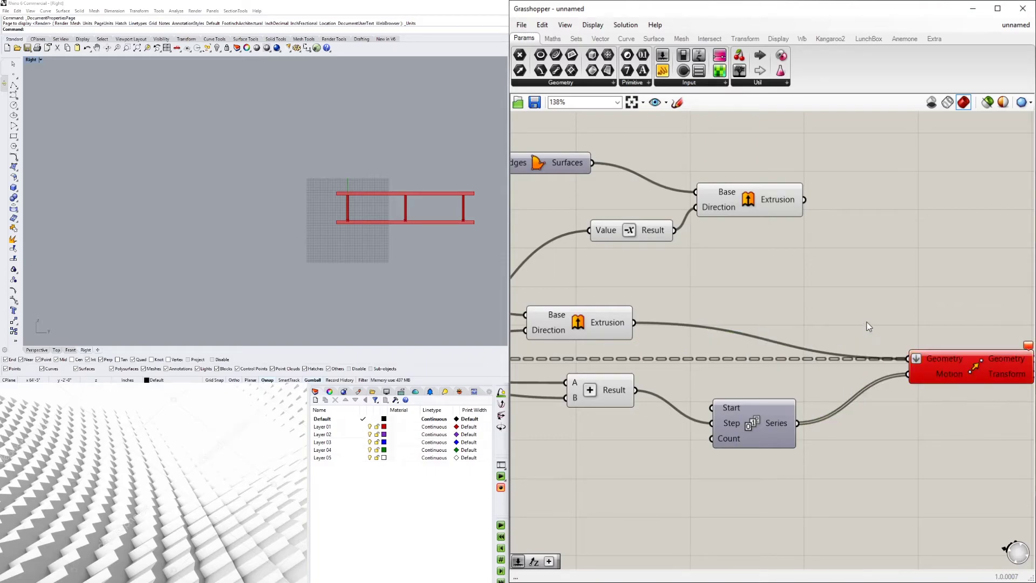
scroll(847, 330, "down", 5)
scroll(698, 351, "up", 3)
left_click(718, 345)
right_click_drag(823, 407, 467, 395)
scroll(904, 380, "up", 3)
Try flattening and grafting the Move component's Motion input, and graft its Geometry input
right_click(905, 322)
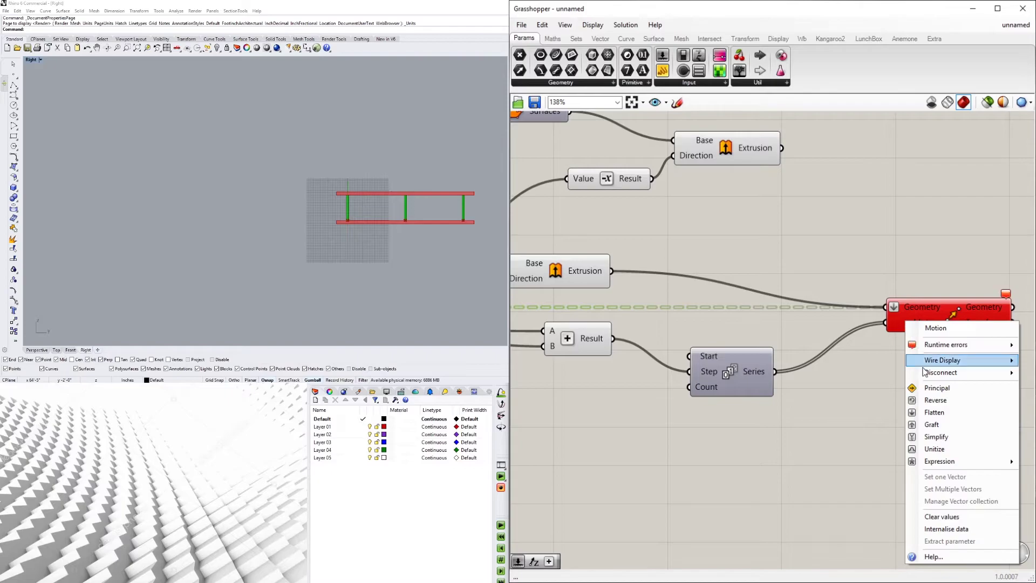
left_click(930, 412)
right_click(896, 322)
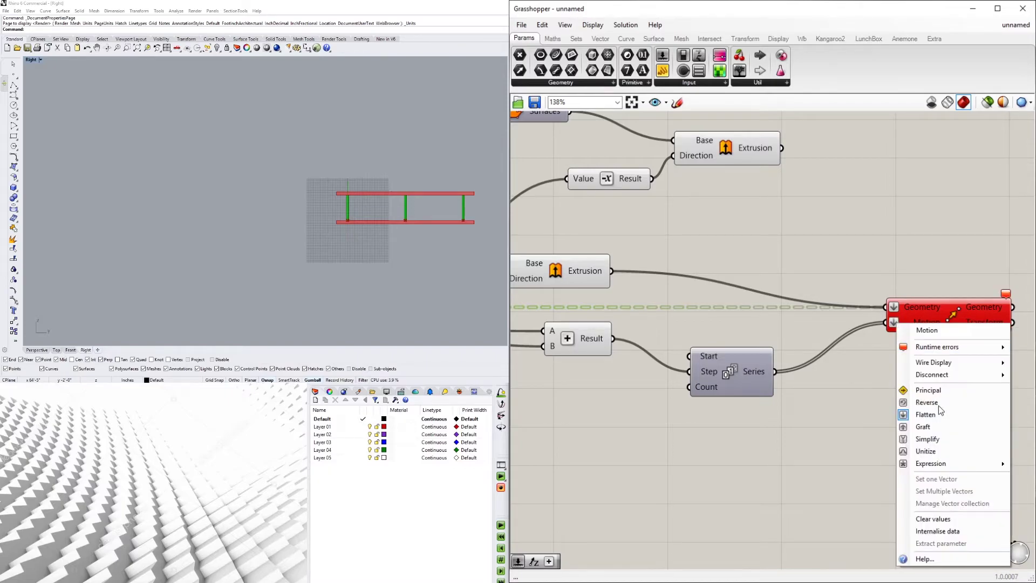
left_click(939, 431)
right_click(895, 307)
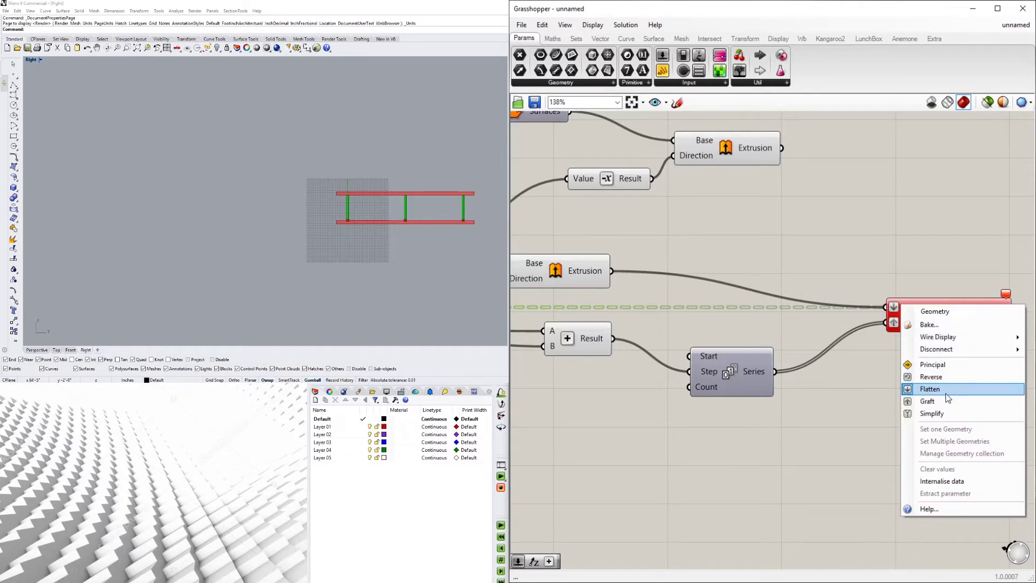
left_click(926, 403)
left_click(928, 327)
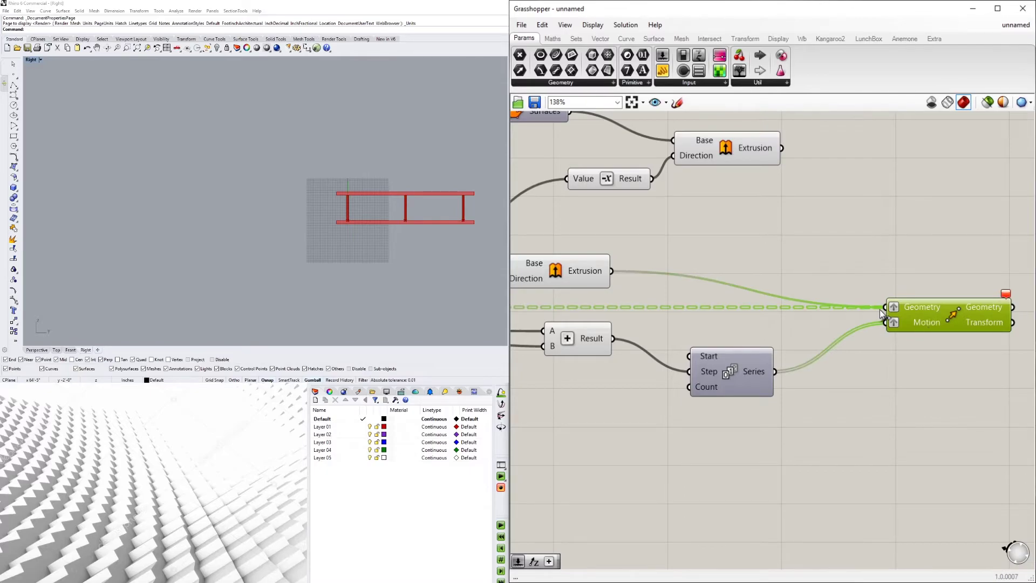
Disconnect the column extrusion from the Move component's Geometry input, leaving only the upper slab extrusion connected
scroll(880, 307, "down", 4)
right_click_drag(880, 308, 957, 371)
scroll(917, 368, "down", 3)
scroll(926, 369, "up", 2)
left_click_drag(943, 366, 823, 350, "ctrl")
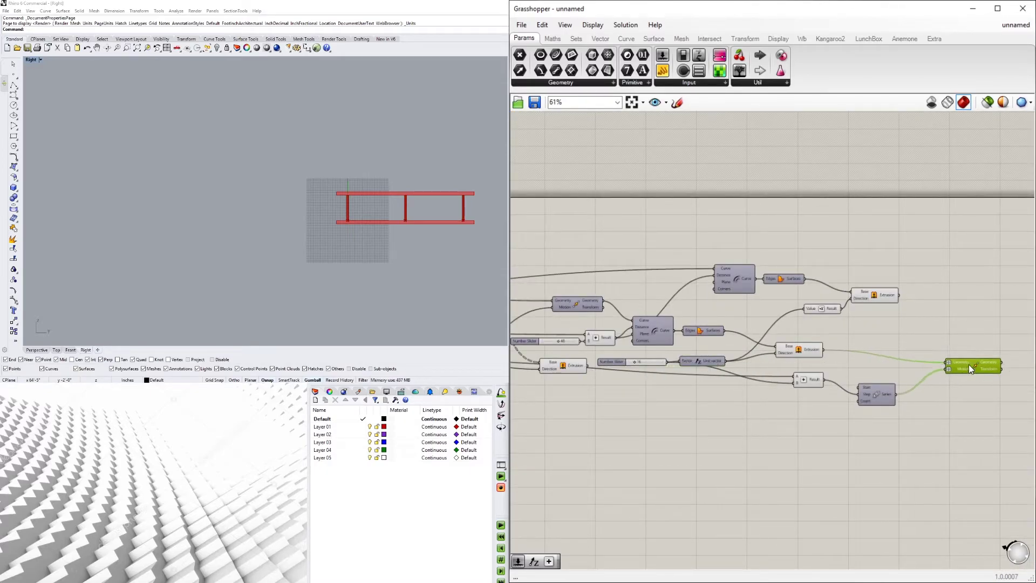
Clear the grafting from the Move component's Geometry and Motion inputs
scroll(967, 362, "up", 3)
right_click(954, 349)
left_click(969, 443)
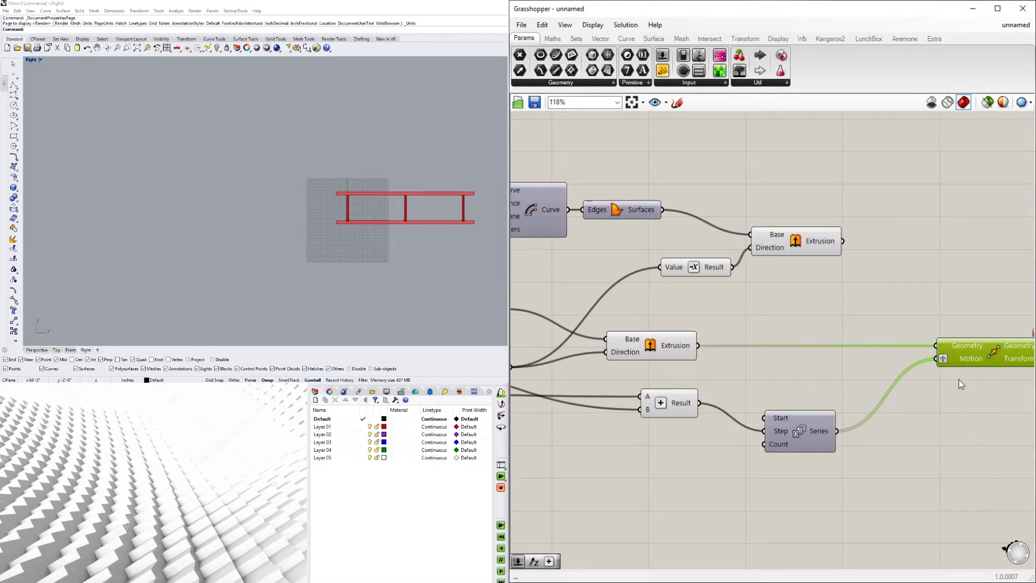
right_click(944, 360)
left_click(964, 435)
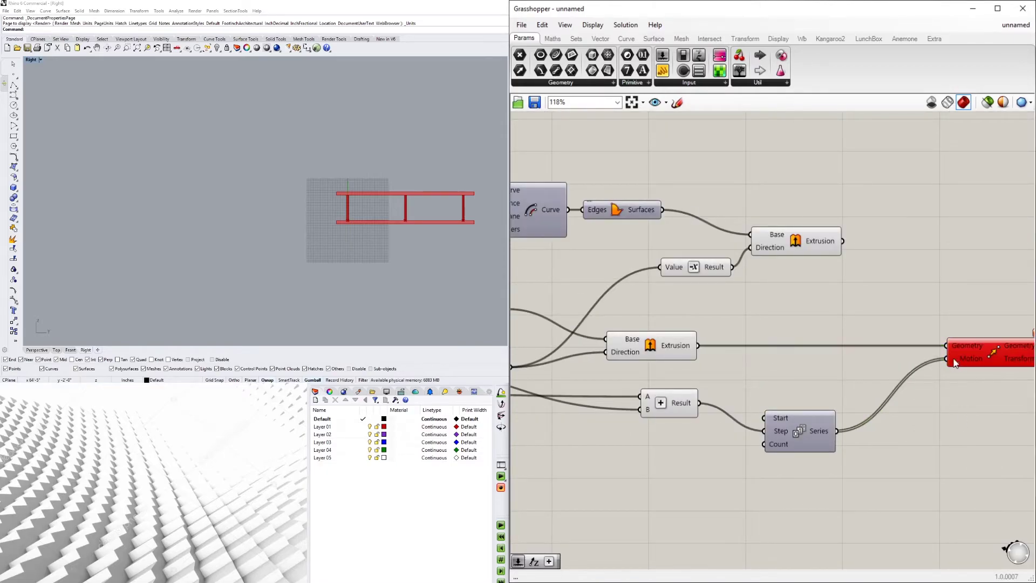
Make room between the Series and Move components and add a Unit Z component there
right_click_drag(1003, 356, 879, 372)
left_click_drag(879, 375, 932, 367)
left_click_drag(693, 449, 652, 426)
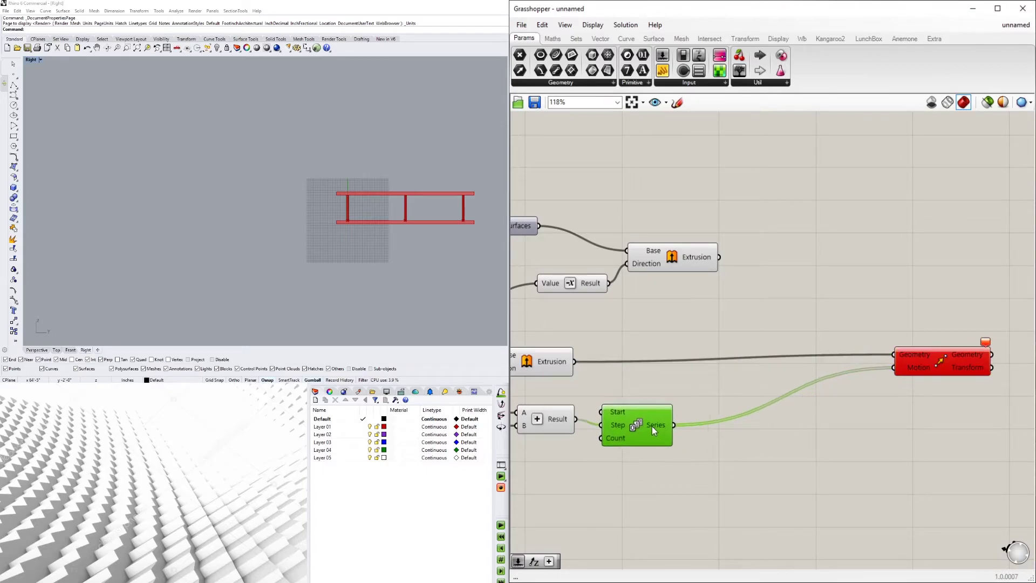
double_click(821, 427)
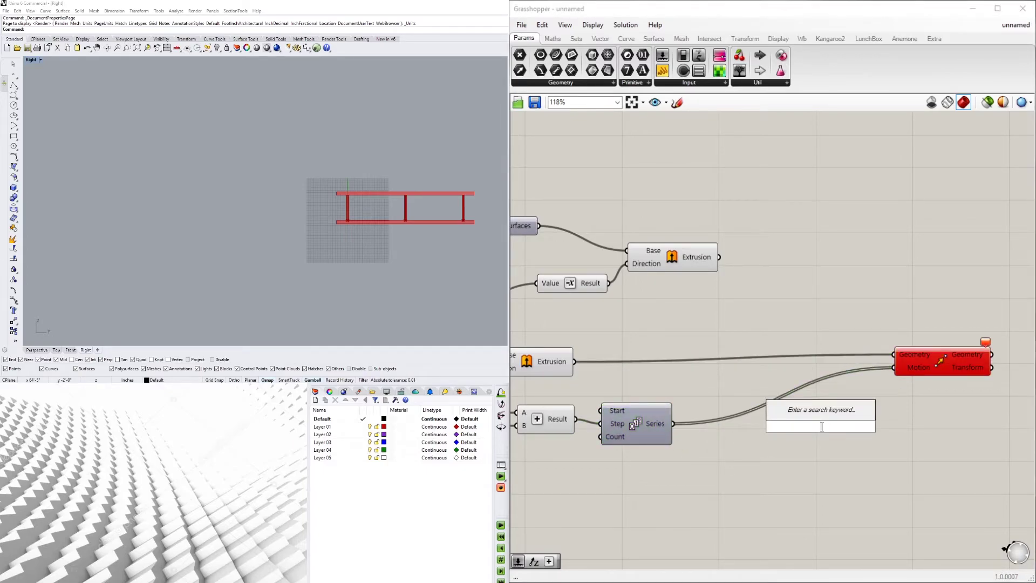
type("unit z")
left_click(806, 411)
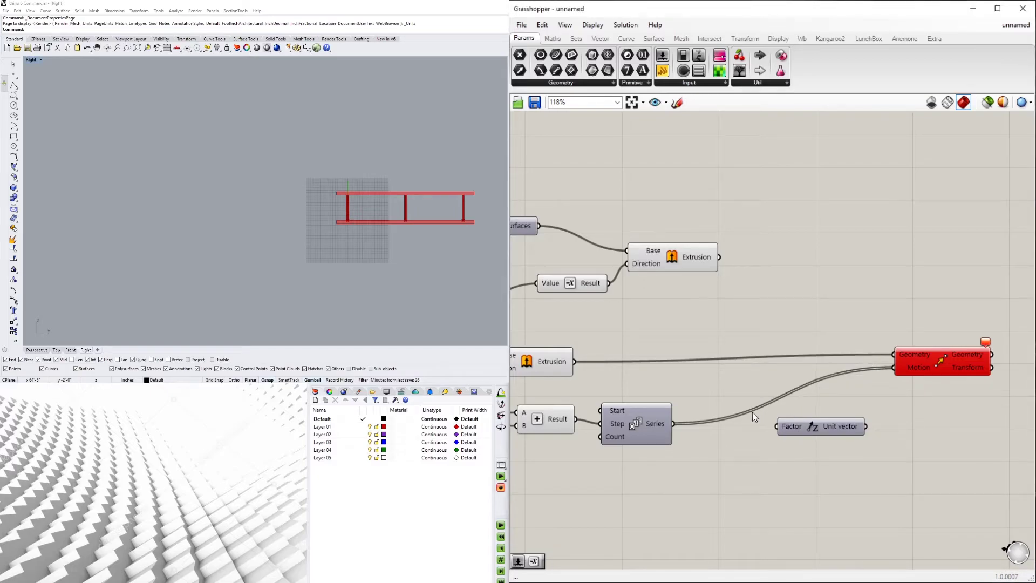
Route the Series output through the Unit Z Factor into Move's Motion input, and align the Unit Z, Move and slab Extrusion components
left_click_drag(675, 423, 775, 427)
right_click_drag(539, 430, 708, 415)
right_click_drag(889, 413, 774, 413)
left_click_drag(921, 412, 948, 353)
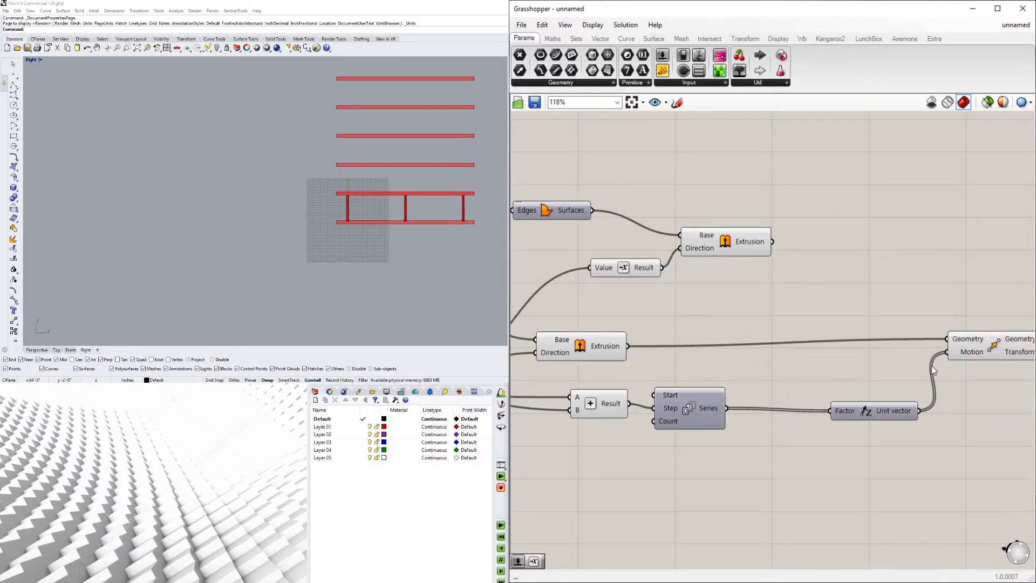
left_click_drag(880, 419, 834, 417)
left_click_drag(988, 341, 976, 349)
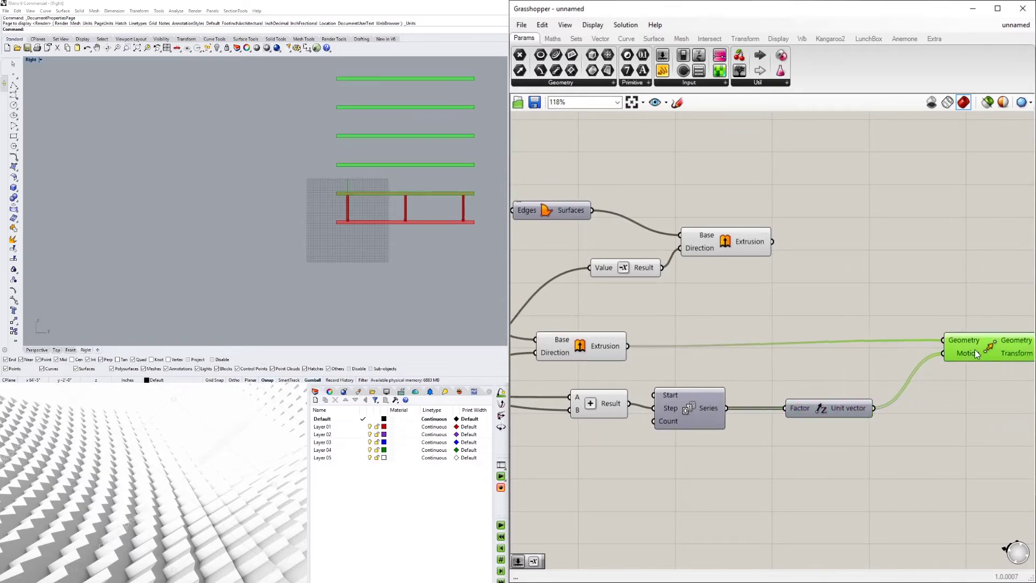
left_click_drag(591, 344, 621, 343)
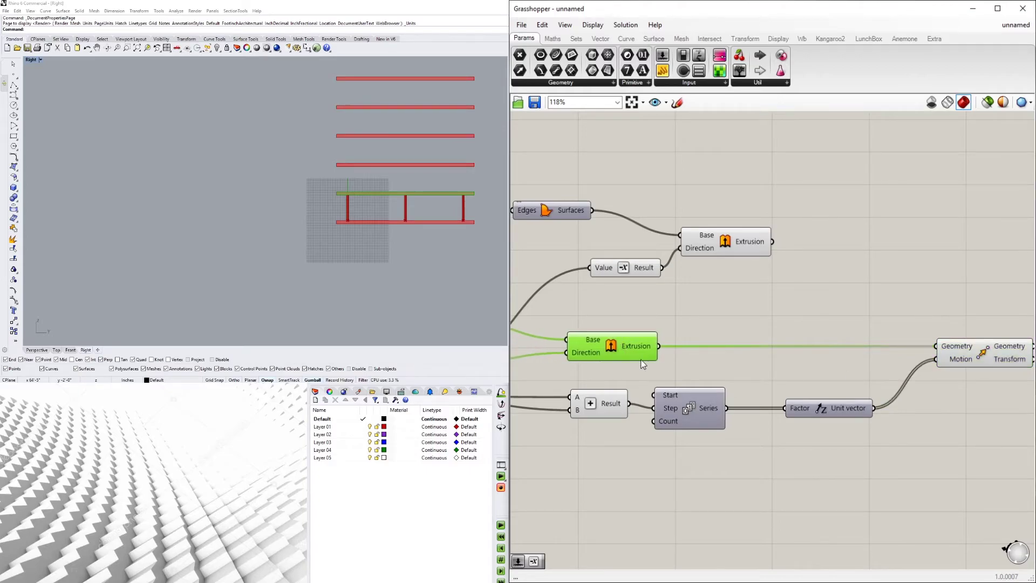
Connect the column extrusion to the Move component's Geometry input in addition to the upper slab extrusion
right_click_drag(664, 351, 709, 342)
scroll(709, 342, "down", 3)
left_click(594, 330)
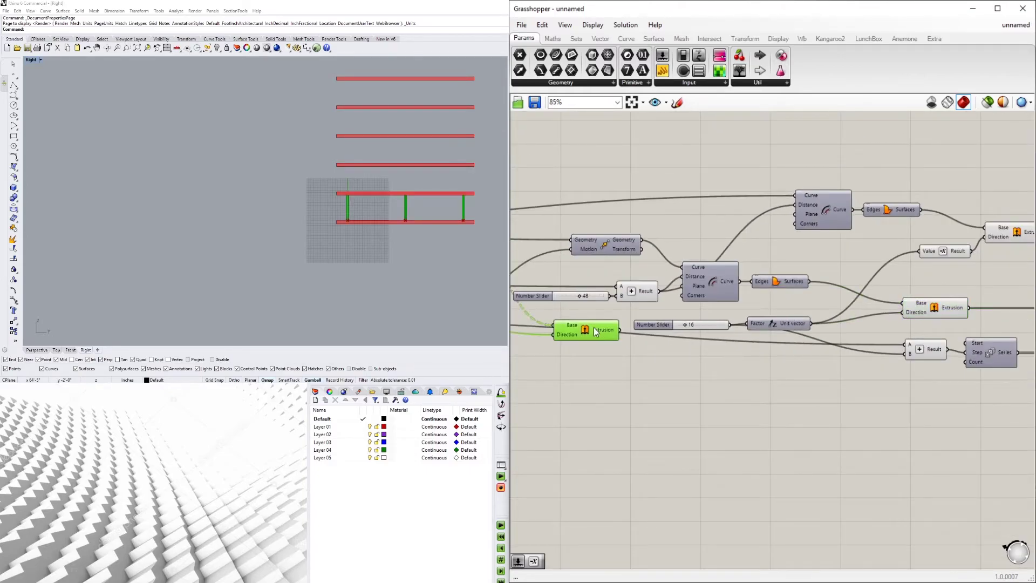
scroll(624, 332, "down", 4)
left_click_drag(619, 330, 948, 319, "shift")
scroll(850, 322, "up", 3)
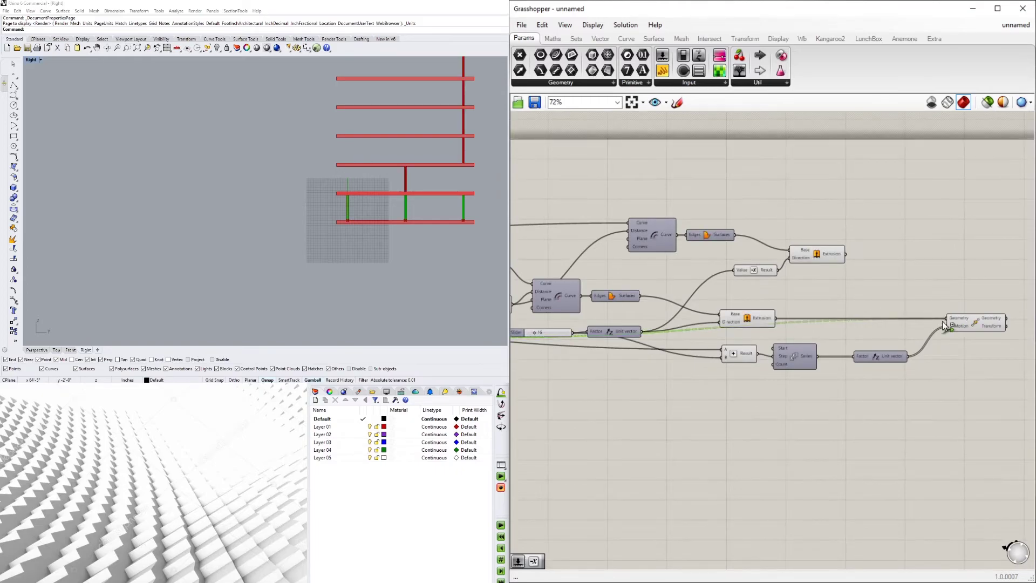
Try flattening the Move component's Geometry input, clear it again, and try grafting the Motion input
scroll(971, 317, "up", 4)
left_click(915, 319)
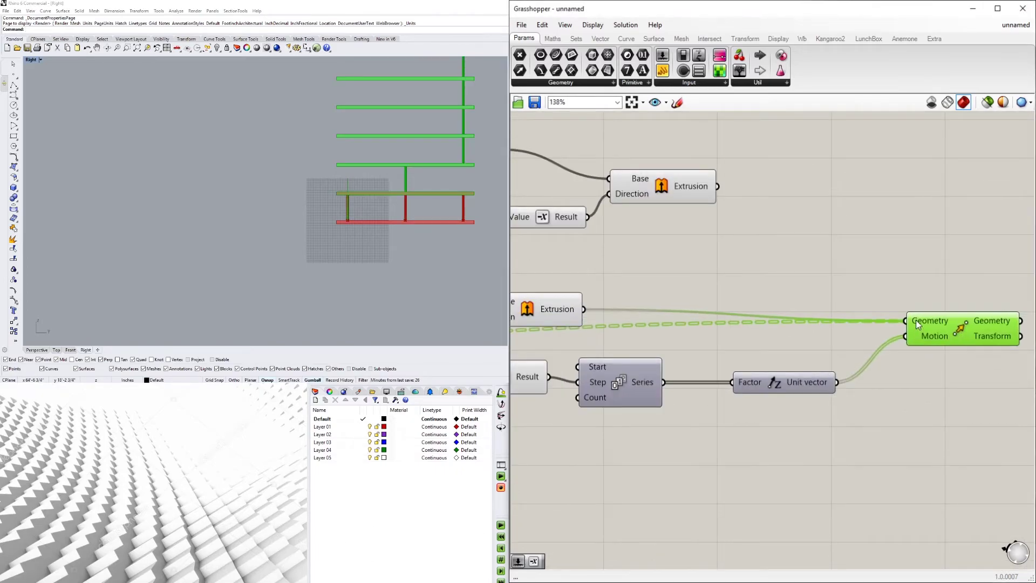
right_click(916, 321)
left_click(942, 405)
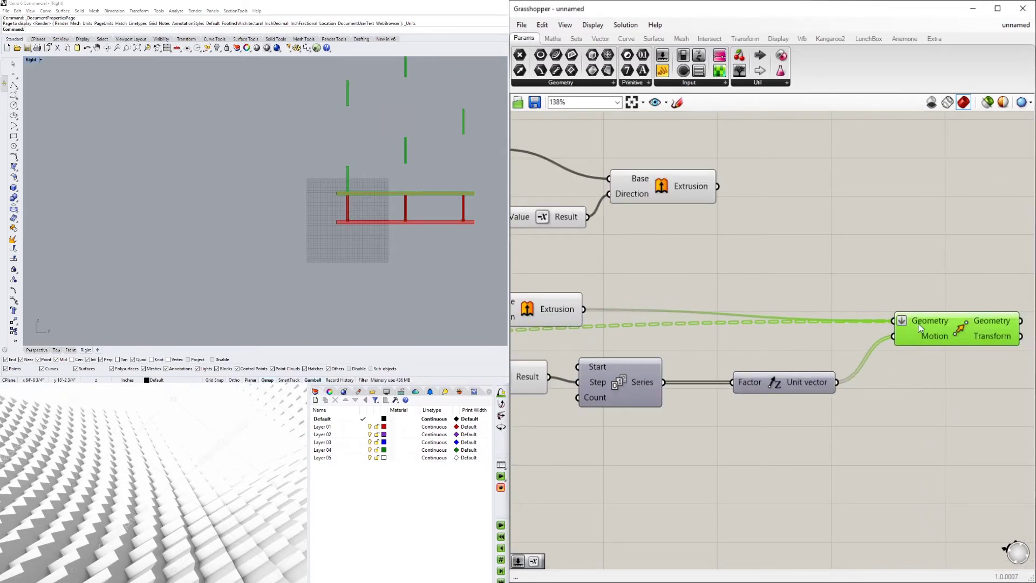
right_click(902, 322)
left_click(936, 405)
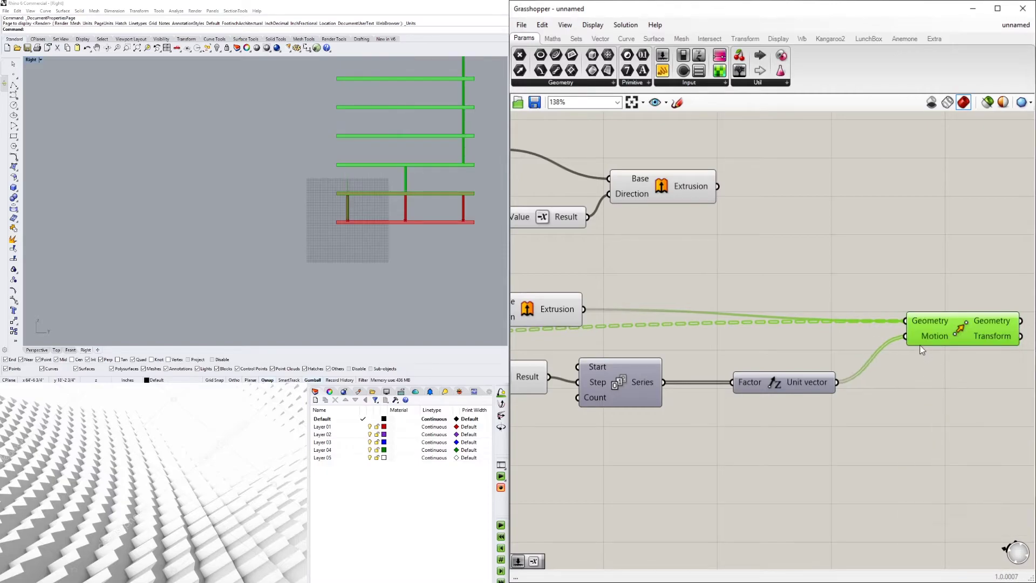
right_click(921, 342)
left_click(945, 419)
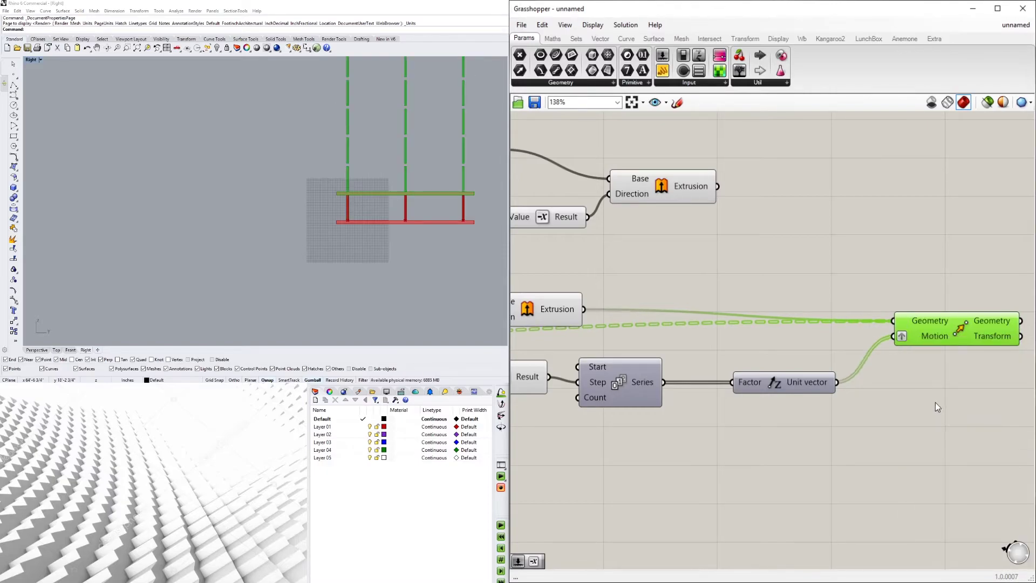
Flatten the Move component's Motion and Geometry inputs
right_click(900, 338)
right_click(903, 335)
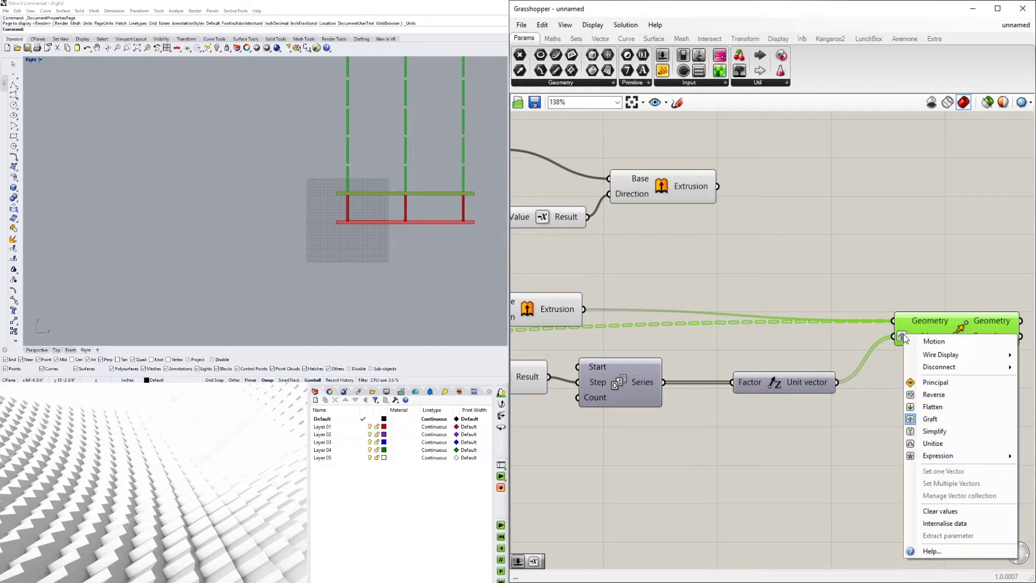
left_click(931, 407)
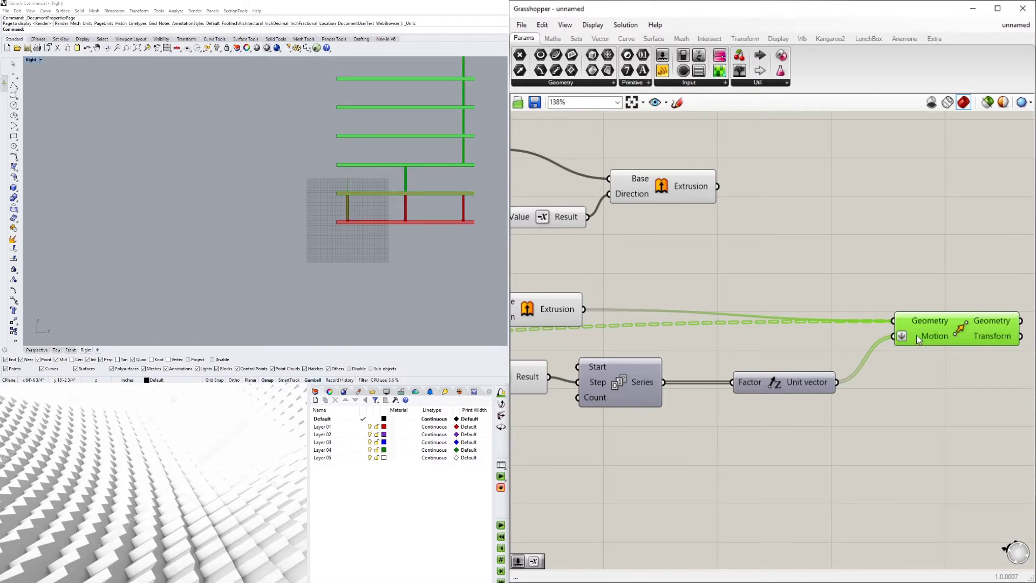
right_click(907, 324)
left_click(942, 395)
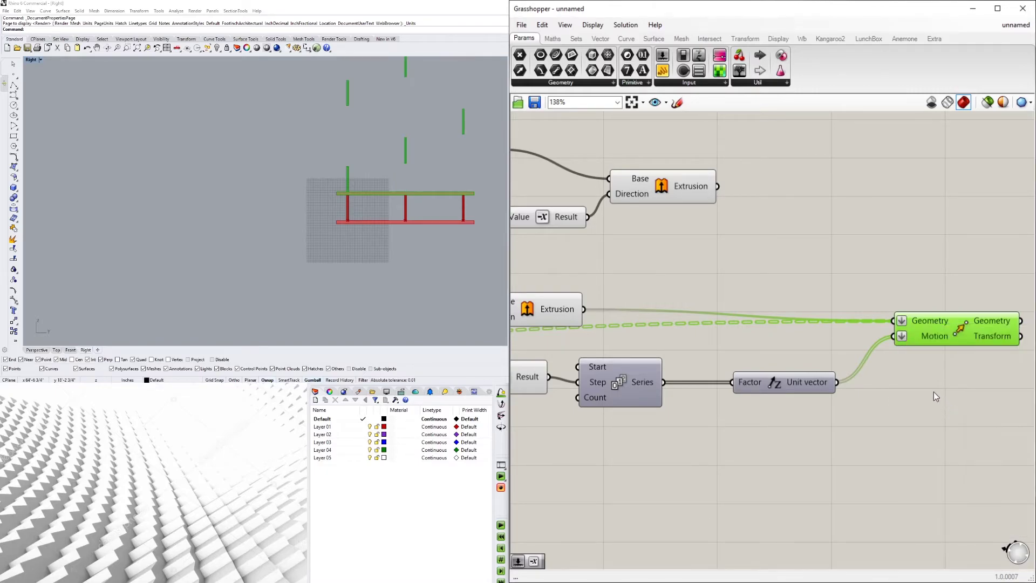
Disconnect the column extrusion from the Move component's Geometry input so it moves only the upper slab
scroll(914, 354, "down", 4)
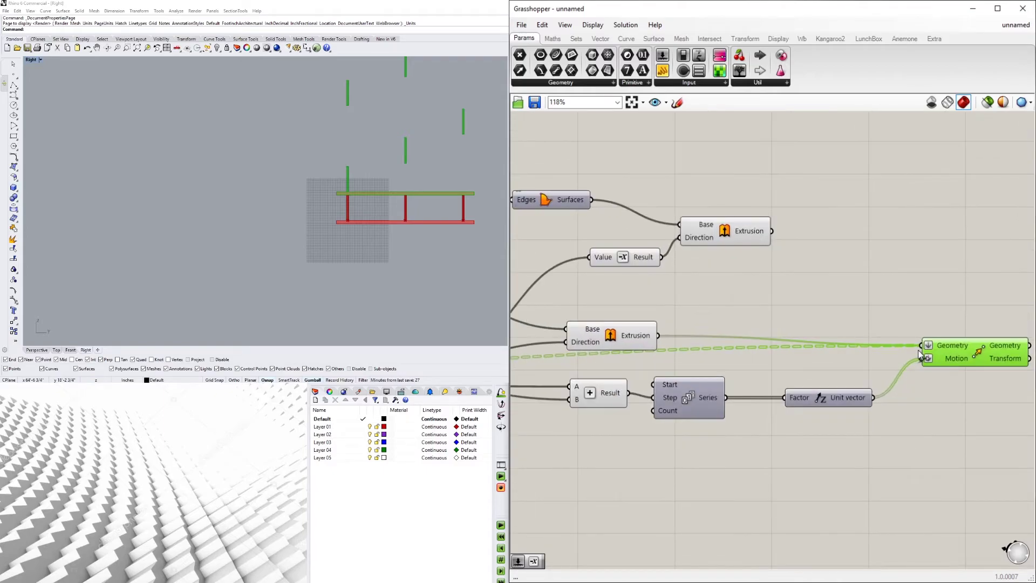
scroll(912, 356, "down", 2)
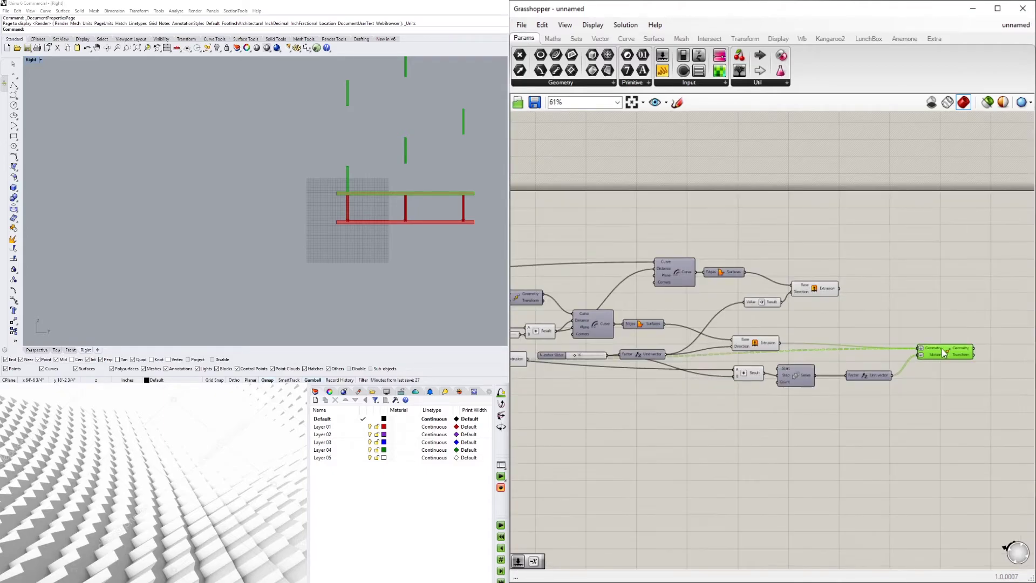
right_click_drag(704, 372, 761, 371)
left_click_drag(587, 359, 1003, 351, "ctrl")
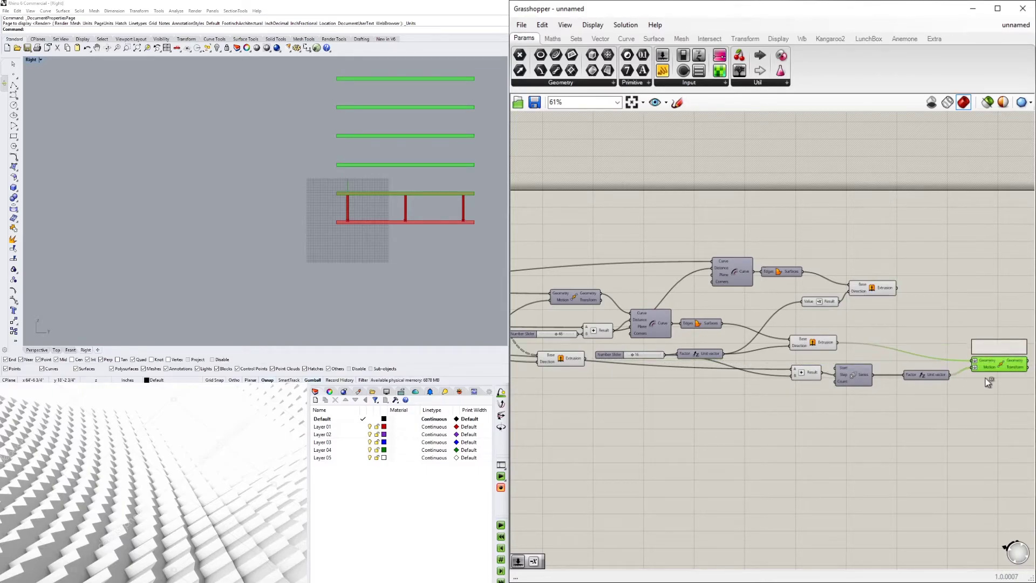
Duplicate the Move component above the original and connect the column extrusion to the copy's Geometry input
left_click(572, 360)
left_click_drag(585, 358, 974, 344)
left_click(980, 417)
scroll(972, 358, "up", 3)
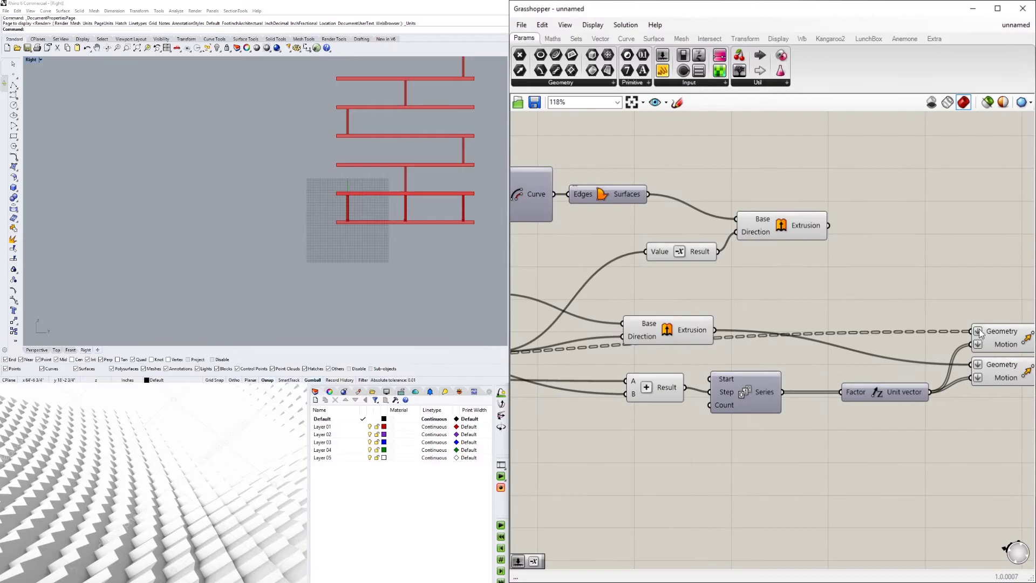
Clear flattening from the Geometry and Motion inputs of the upper Move component that moves the columns
right_click(979, 331)
left_click(994, 416)
right_click_drag(950, 337, 857, 336)
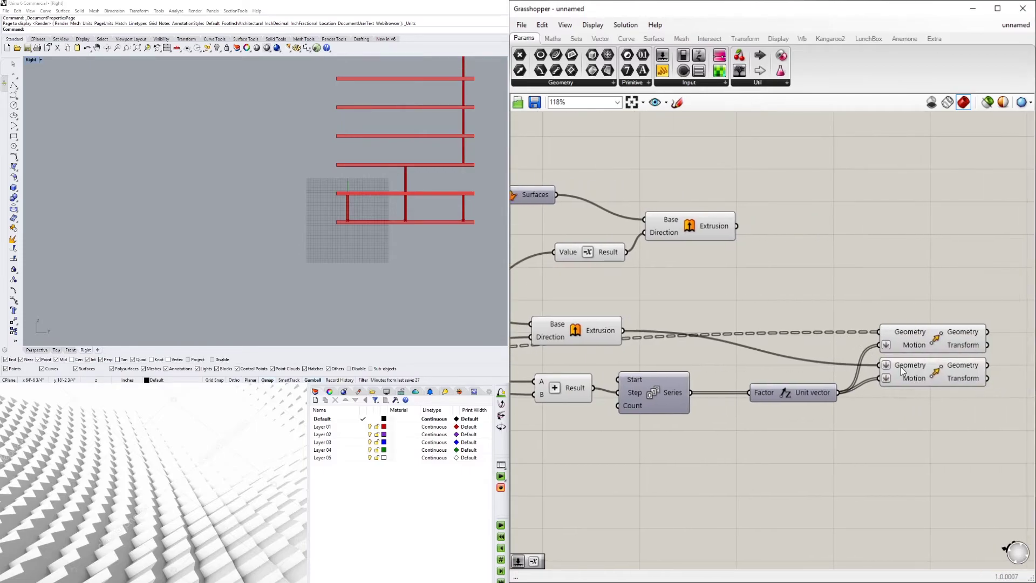
scroll(902, 360, "up", 3)
right_click(876, 334)
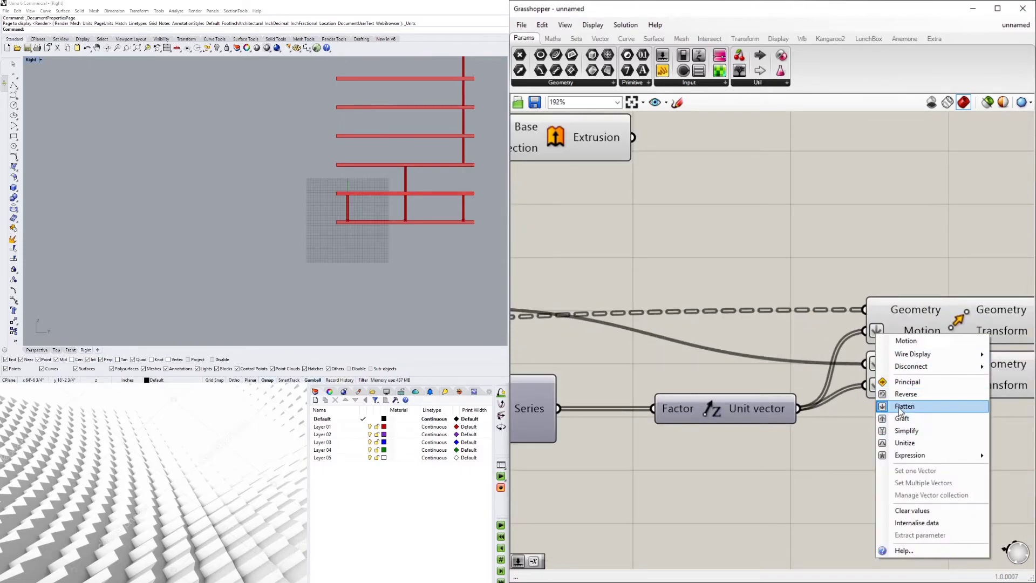
left_click(905, 406)
Graft the Geometry input of the upper Move component so every column repeats on each floor
right_click(892, 310)
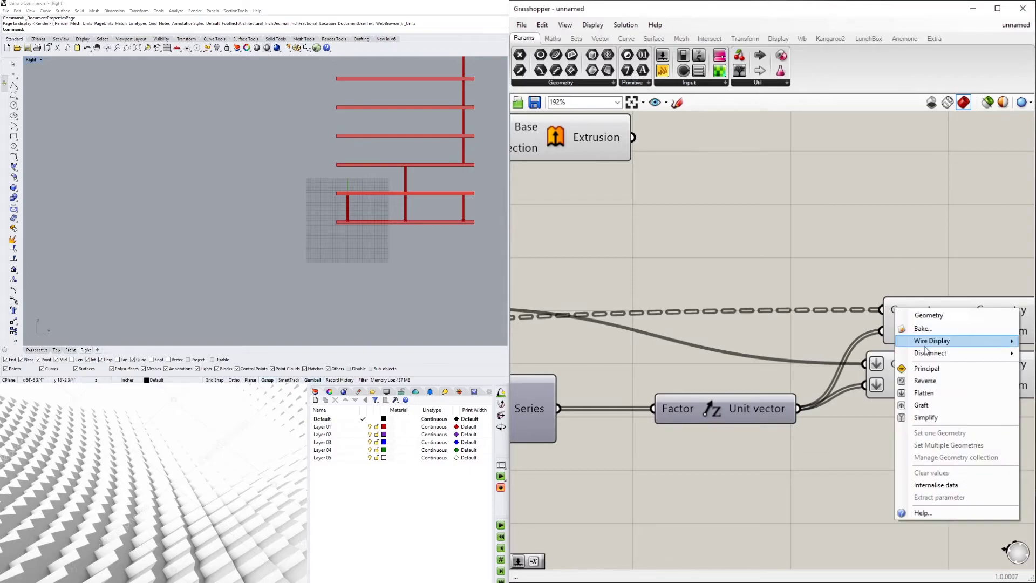
left_click(922, 392)
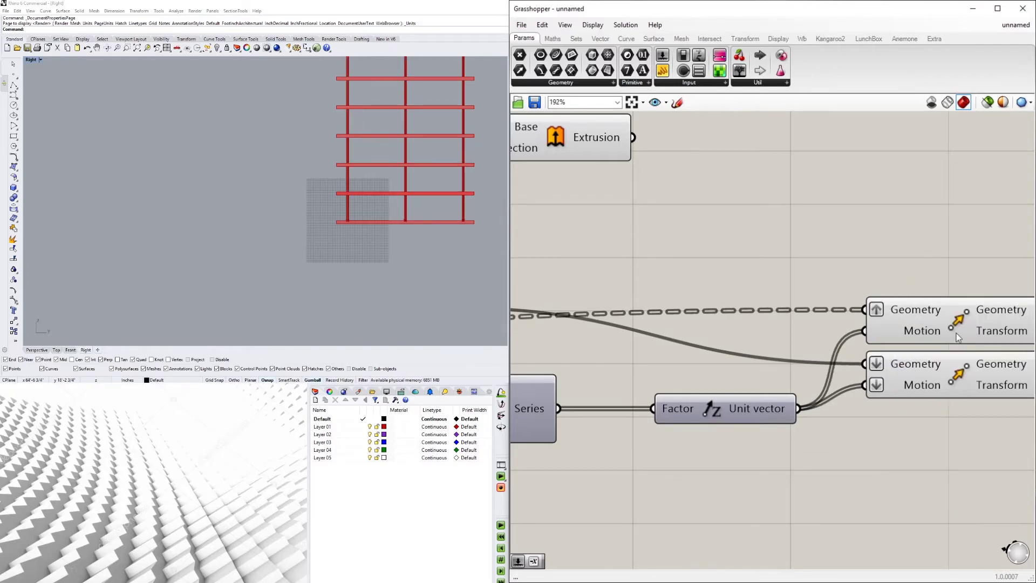
left_click(925, 316)
right_click_drag(925, 316, 861, 316)
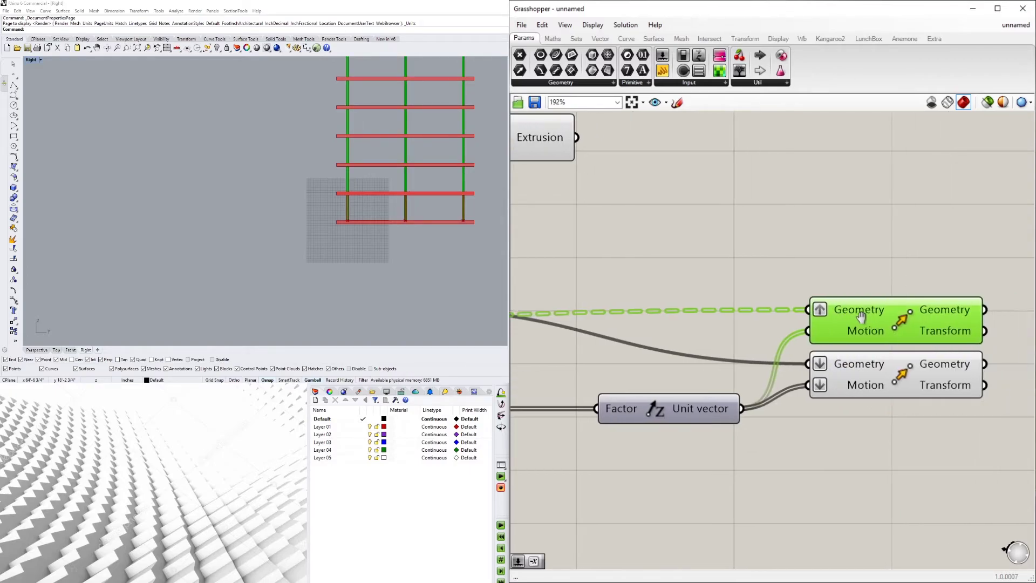
Clear flattening from the Geometry and Motion inputs of the lower Move component that moves the slab
right_click(819, 364)
left_click(849, 430)
right_click(818, 373)
left_click(841, 448)
left_click(837, 450)
left_click(865, 392)
left_click_drag(874, 323, 876, 321)
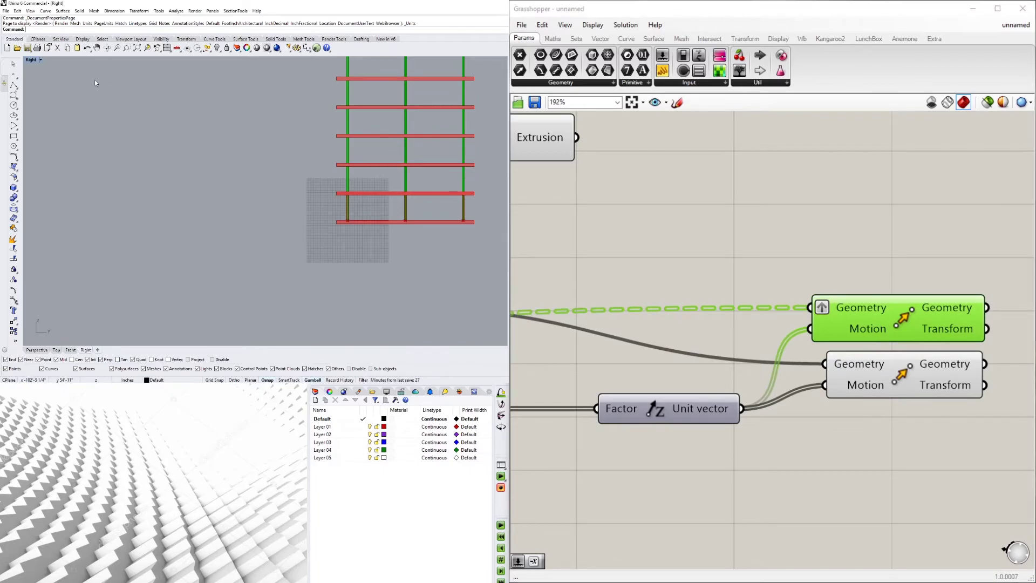
Replace the maximized Right view in Rhino with a maximized Perspective view of the building
double_click(35, 60)
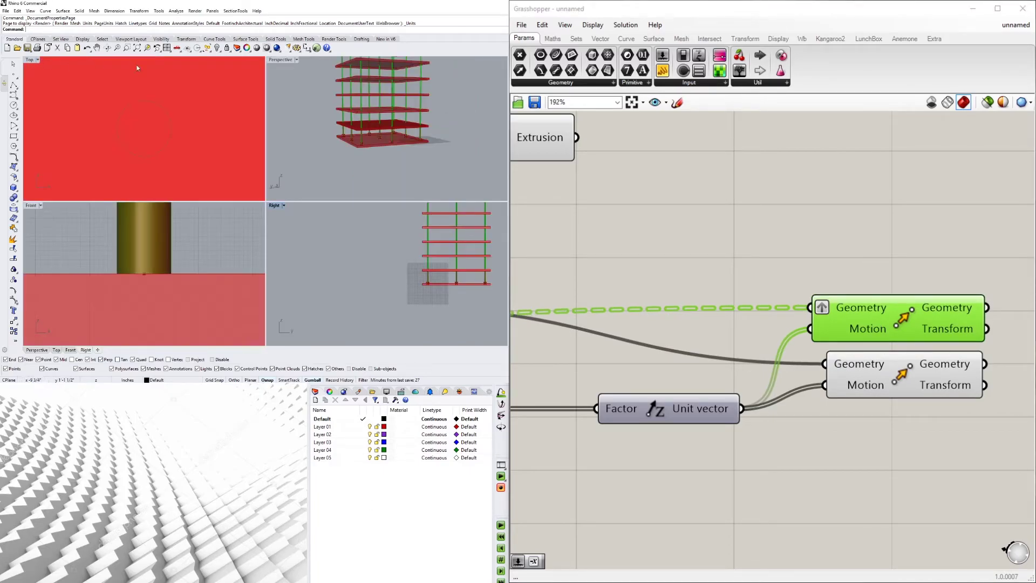
double_click(279, 60)
scroll(771, 279, "down", 2)
Nudge the slab's Move component so it sits neatly beneath the columns' Move component
left_click(854, 370)
left_click_drag(863, 419, 867, 414)
left_click(875, 367)
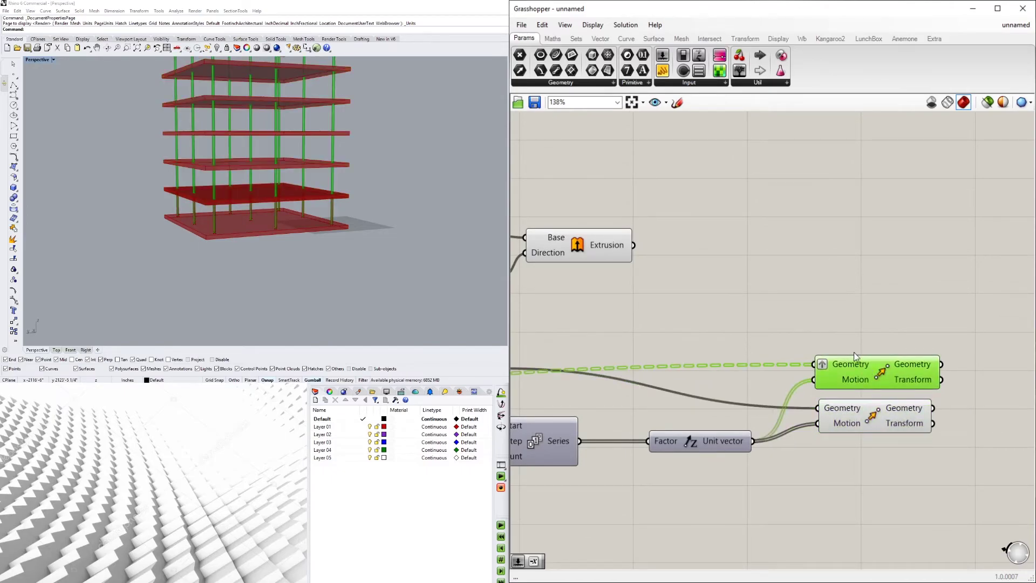
Add a number slider with value 3 and connect it to the Series component's Count input
scroll(854, 352, "down", 2)
right_click_drag(695, 411, 832, 389)
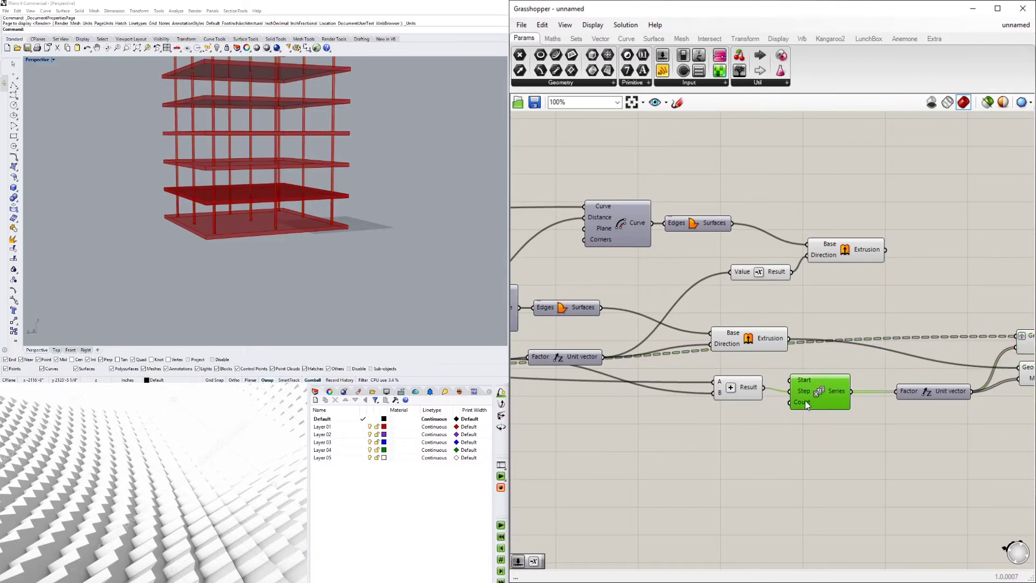
scroll(152, 212, "down", 4)
scroll(190, 103, "up", 2)
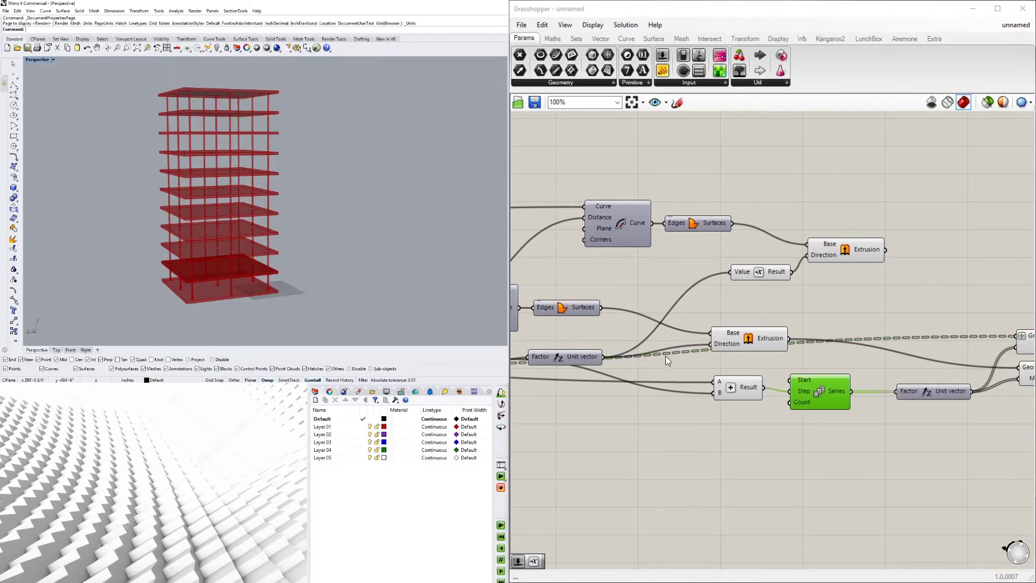
right_click_drag(770, 405, 801, 380)
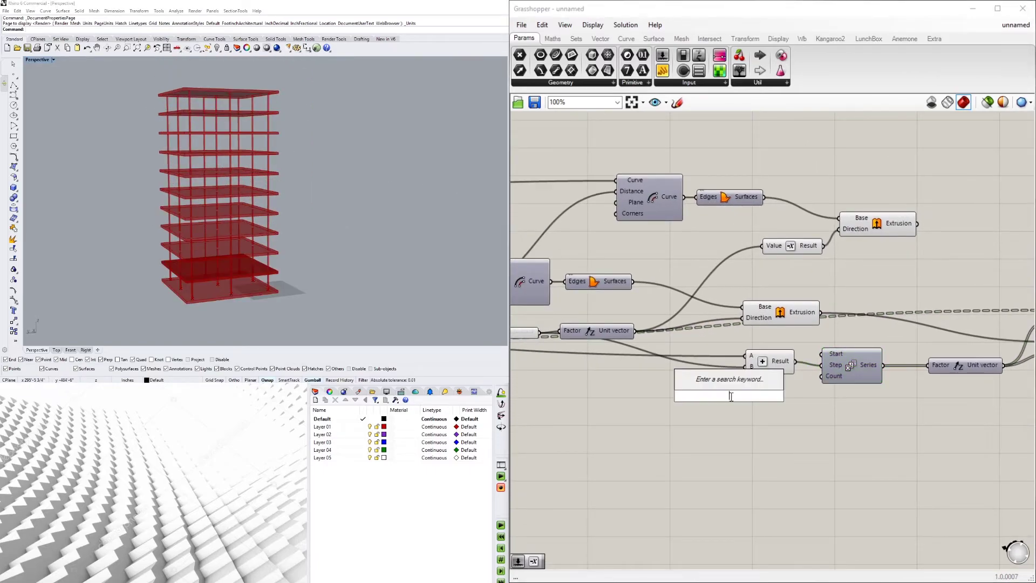
type("3")
key("Return")
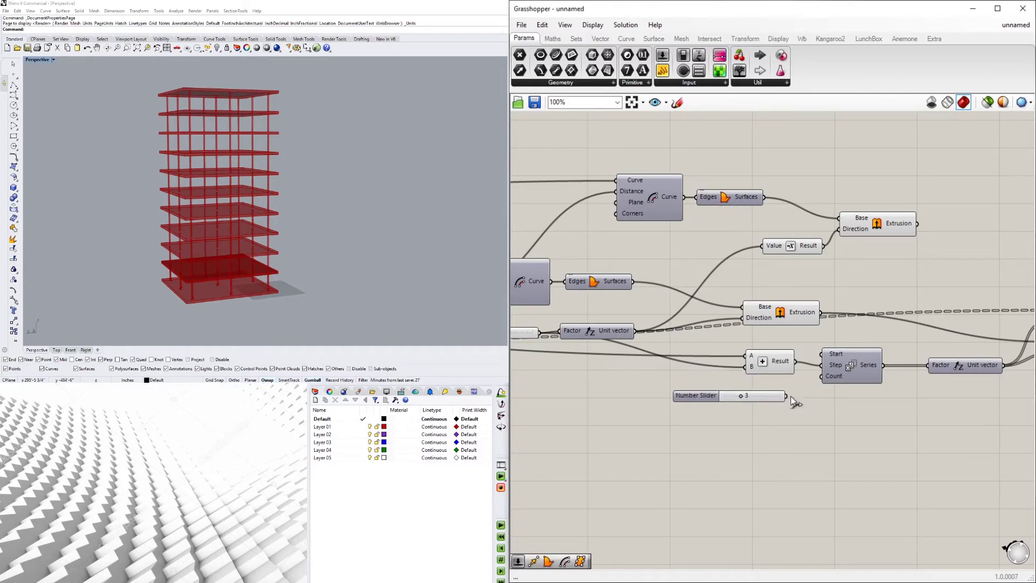
left_click_drag(816, 384, 823, 378)
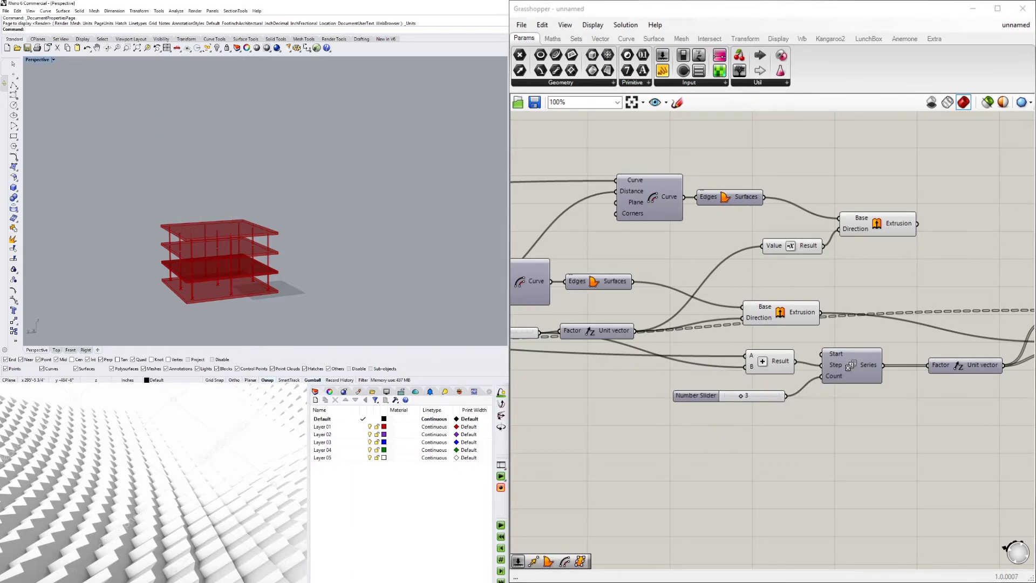
Turn off the preview of the upper slab's Extrusion component
scroll(216, 285, "up", 5)
scroll(249, 269, "down", 2)
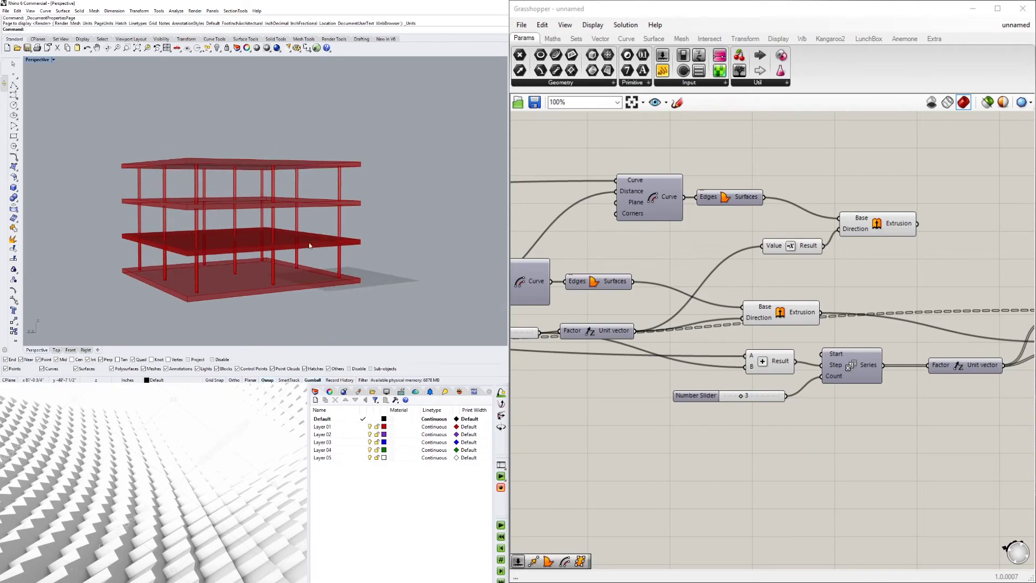
scroll(845, 384, "up", 3)
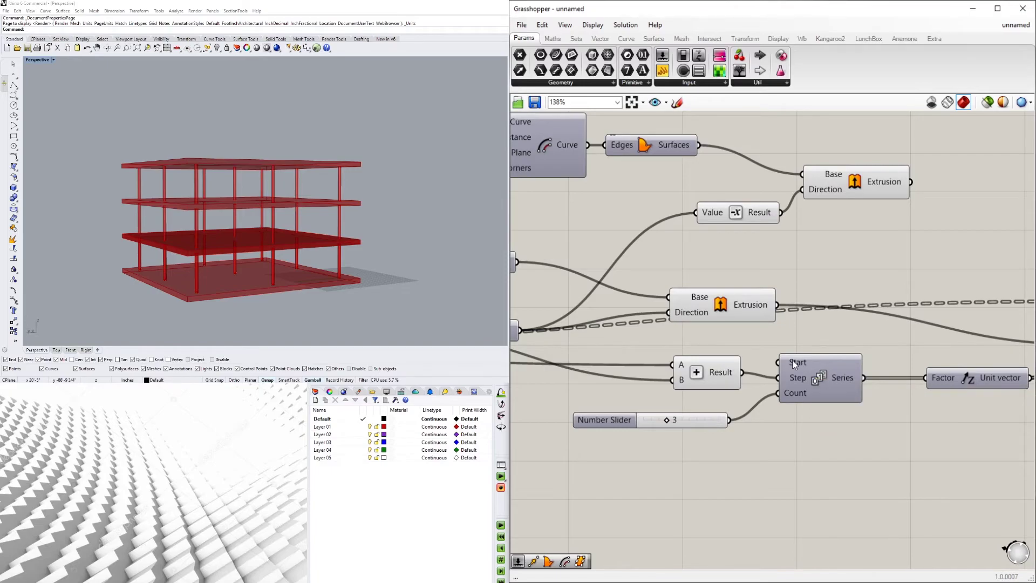
left_click(727, 305)
right_click(727, 305)
left_click(746, 325)
Turn off the preview of the original column Extrusion component
right_click_drag(660, 342, 985, 331)
scroll(745, 327, "down", 1)
right_click_drag(676, 326, 897, 328)
right_click(745, 331)
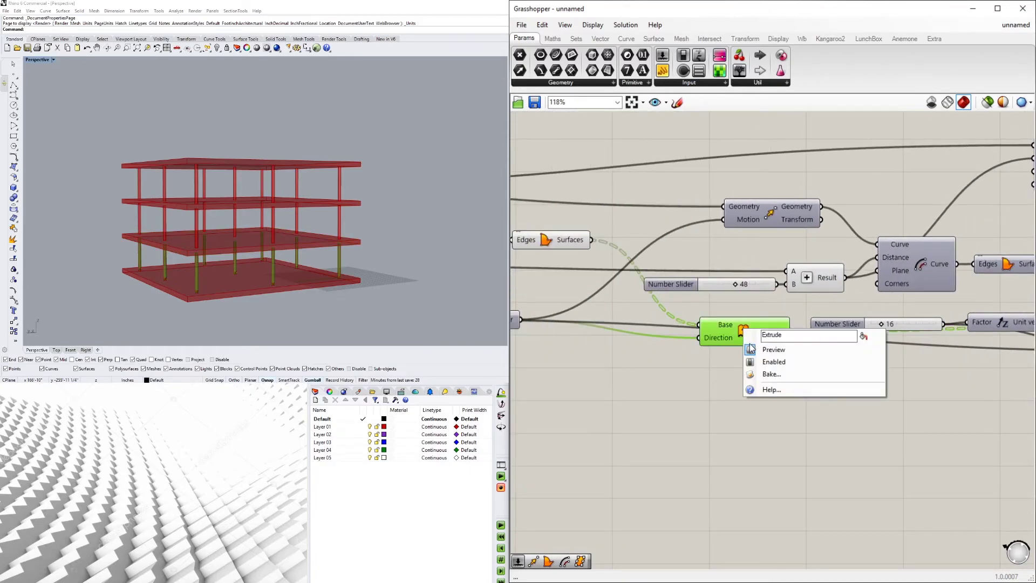
left_click(751, 351)
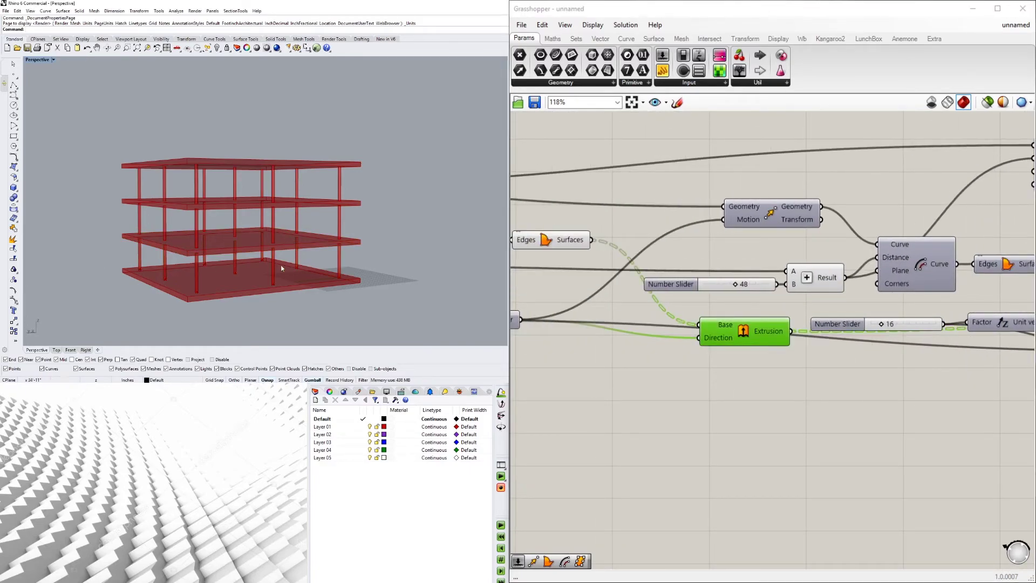
Set the slider feeding the Series Count to 4 and check the stacked floors
scroll(871, 314, "down", 4)
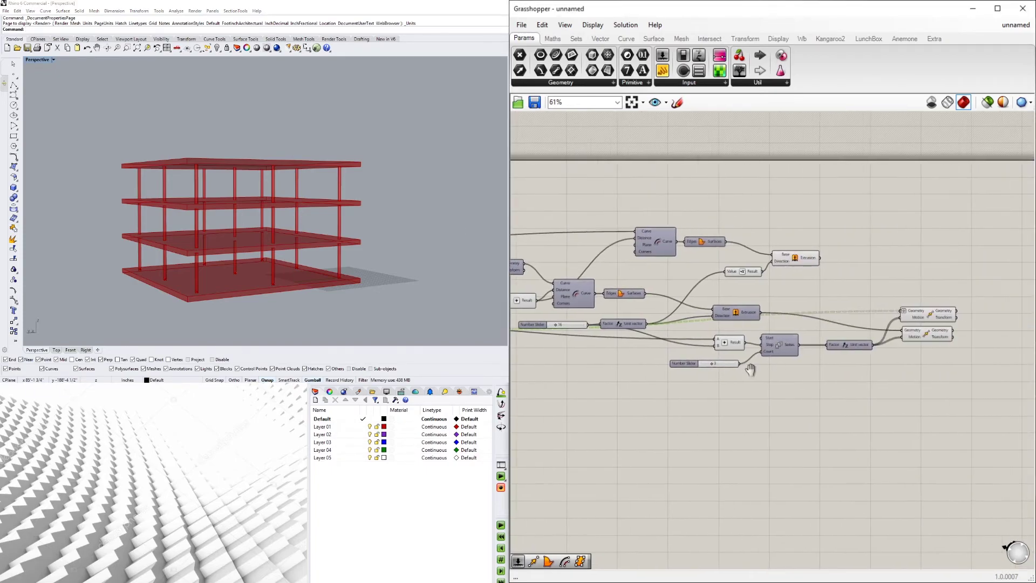
left_click(883, 336)
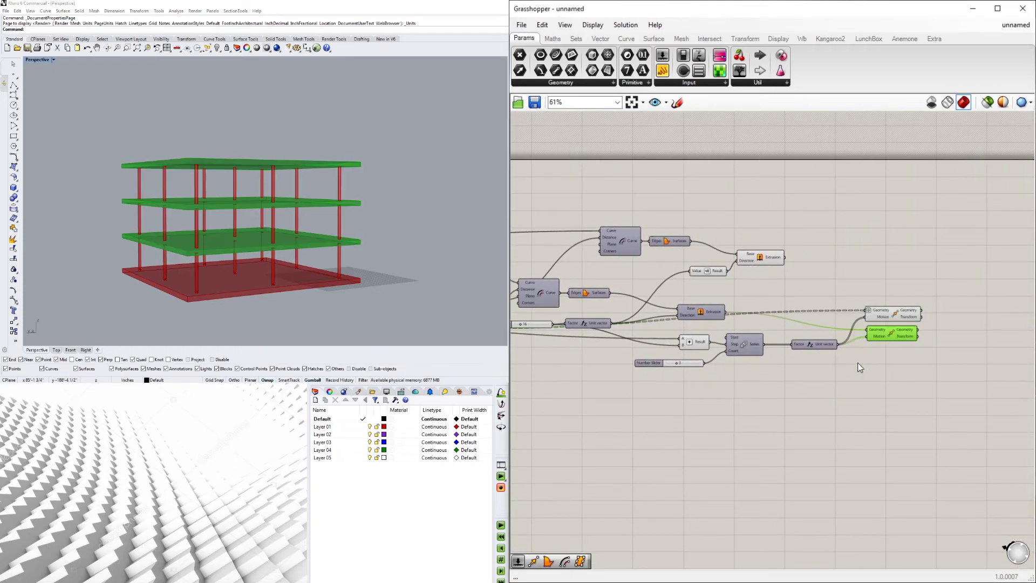
left_click(715, 379)
scroll(713, 378, "up", 6)
right_click_drag(659, 361, 753, 348)
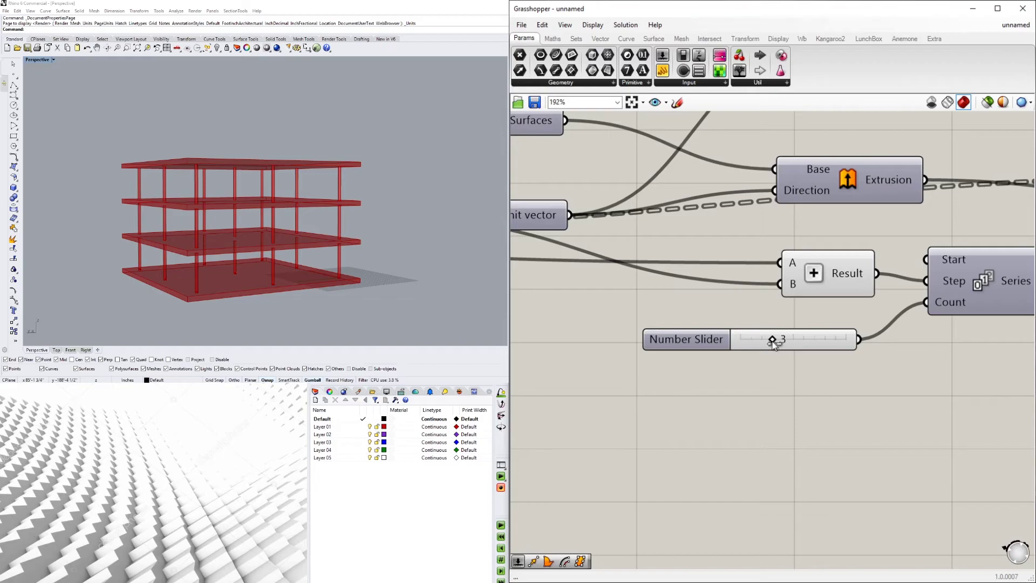
mouse_move(784, 342)
left_mouse_down()
mouse_move(797, 344)
mouse_move(772, 343)
left_mouse_up()
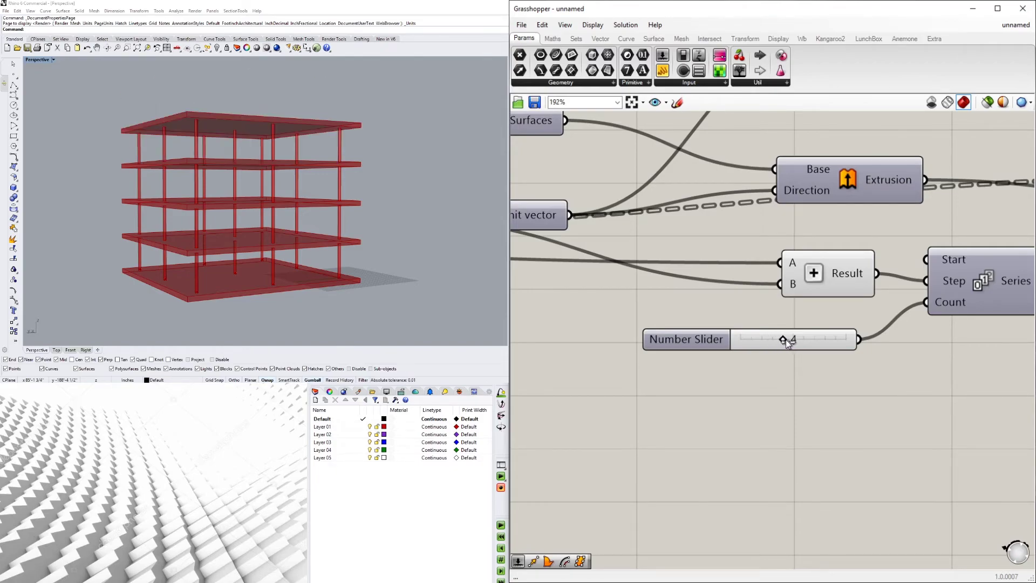
scroll(427, 186, "down", 4)
right_click_drag(427, 186, 357, 189)
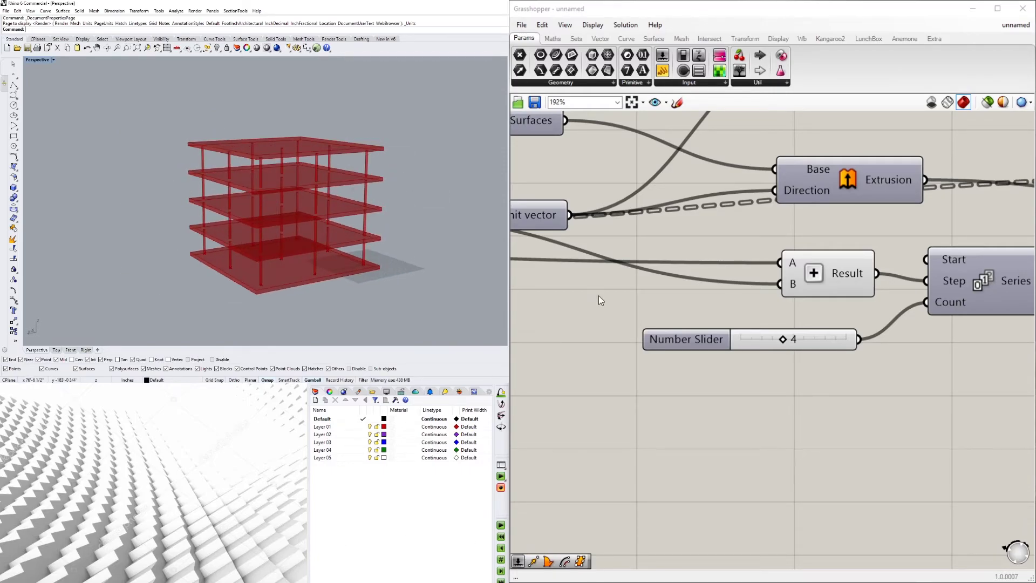
Set the overhang slider feeding the Addition component's B input to 100
scroll(608, 304, "down", 3)
right_click_drag(624, 315, 881, 340)
right_click_drag(565, 296, 865, 325)
scroll(675, 309, "down", 2)
right_click_drag(683, 309, 761, 365)
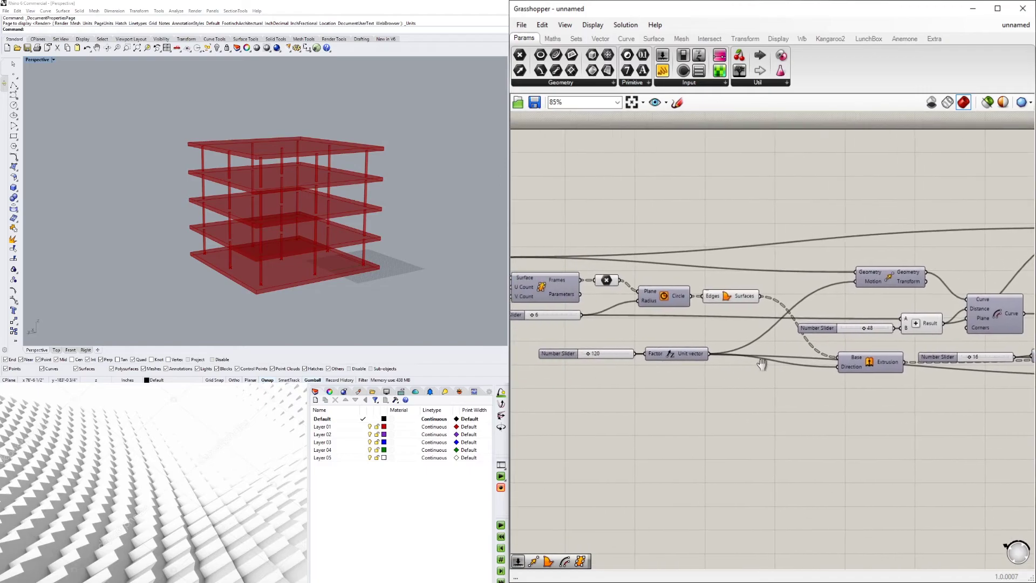
scroll(798, 321, "up", 5)
left_click_drag(837, 320, 634, 336)
left_click_drag(726, 320, 964, 315)
scroll(841, 358, "down", 1)
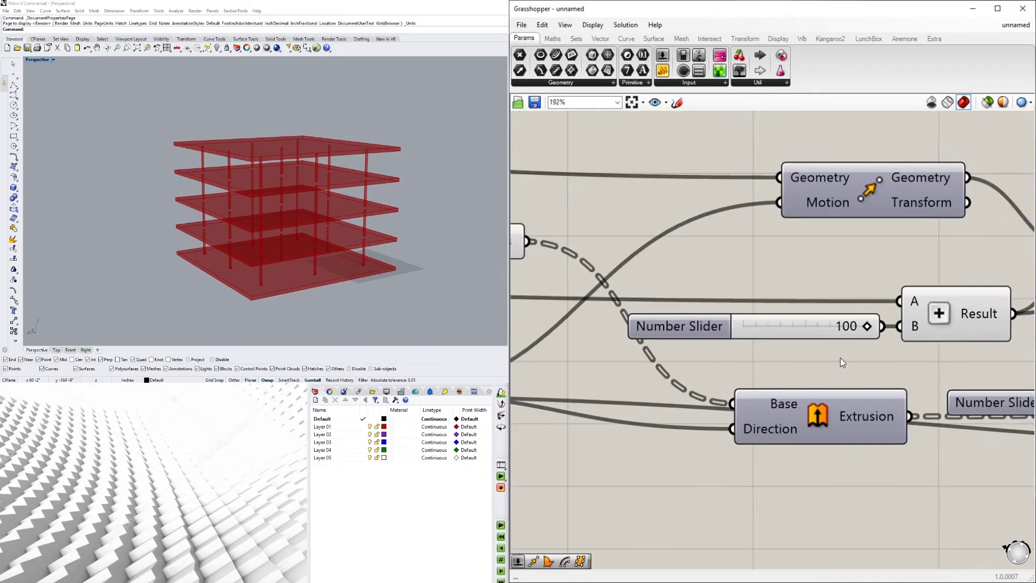
Try different values on the column-height slider and return it to 120
scroll(841, 358, "down", 3)
right_click_drag(710, 368, 959, 368)
right_click_drag(649, 346, 877, 332)
scroll(853, 364, "up", 3)
mouse_move(842, 370)
left_mouse_down()
mouse_move(850, 367)
mouse_move(842, 370)
left_mouse_up()
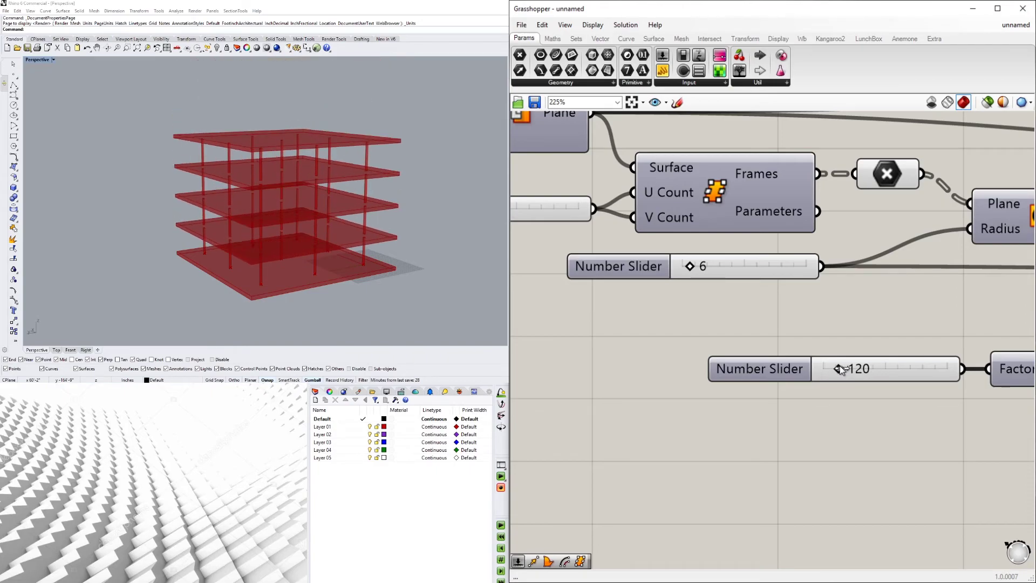
scroll(874, 322, "down", 3)
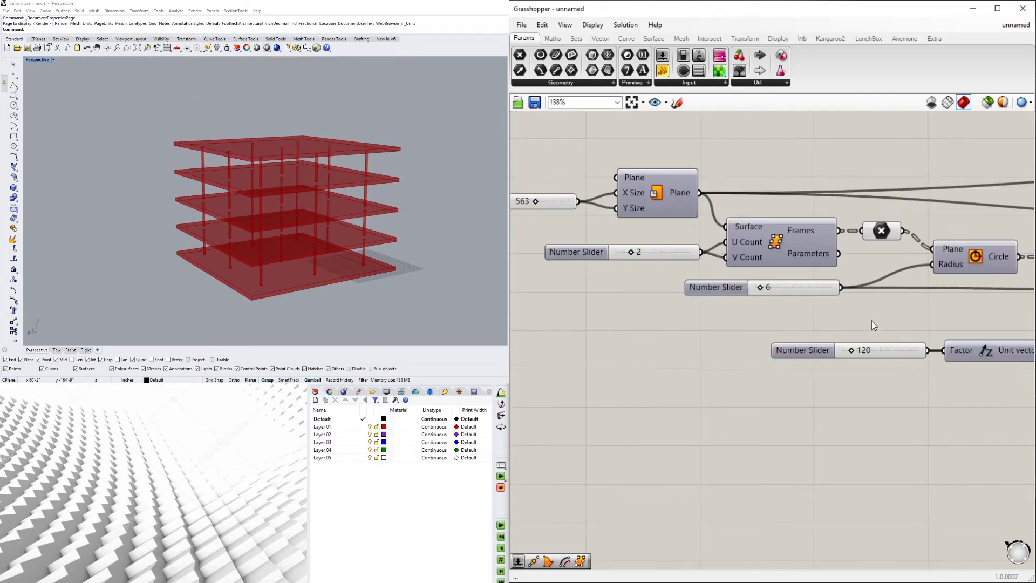
Set the column radius slider to 8 and inspect the thicker columns from several angles
scroll(727, 300, "up", 6)
double_click(730, 294)
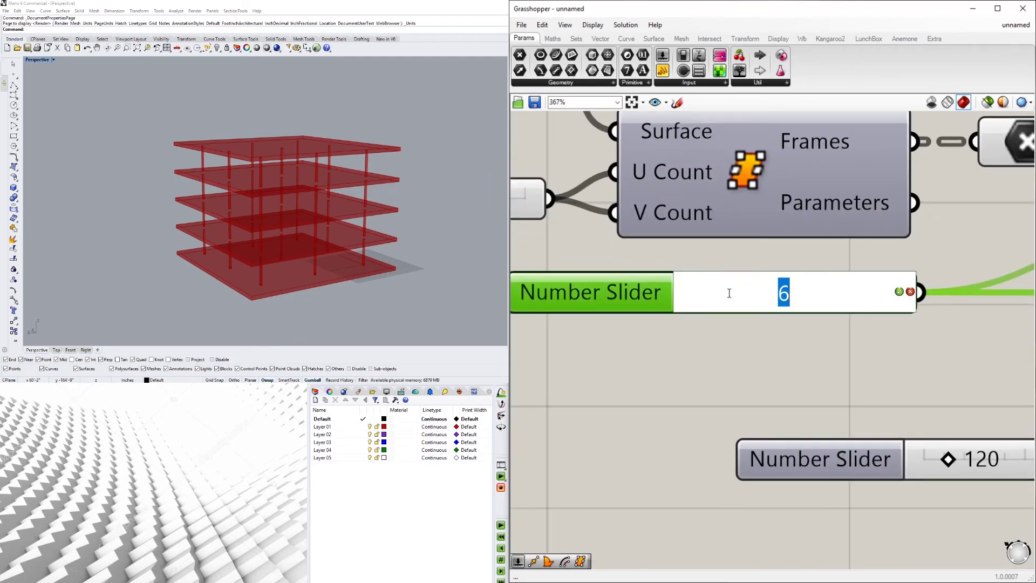
type("8")
key("Return")
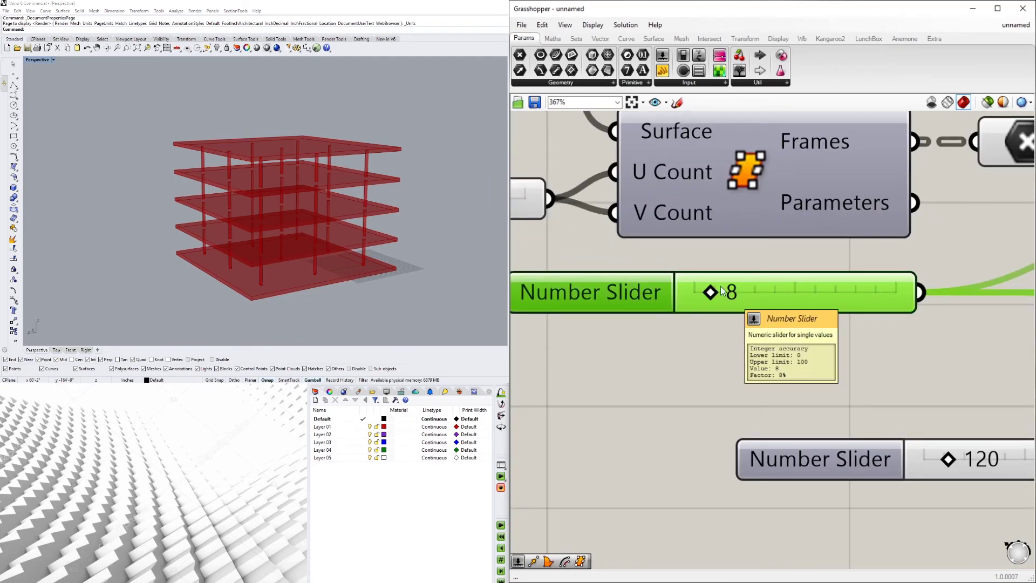
right_click_drag(294, 238, 350, 216)
scroll(341, 154, "up", 7)
scroll(350, 130, "down", 5)
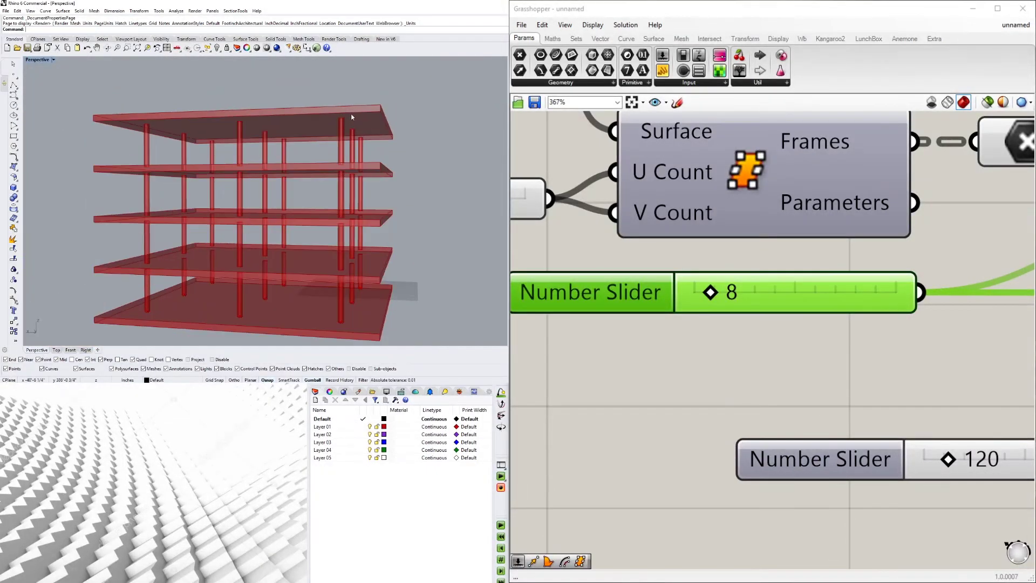
right_click_drag(348, 127, 334, 179)
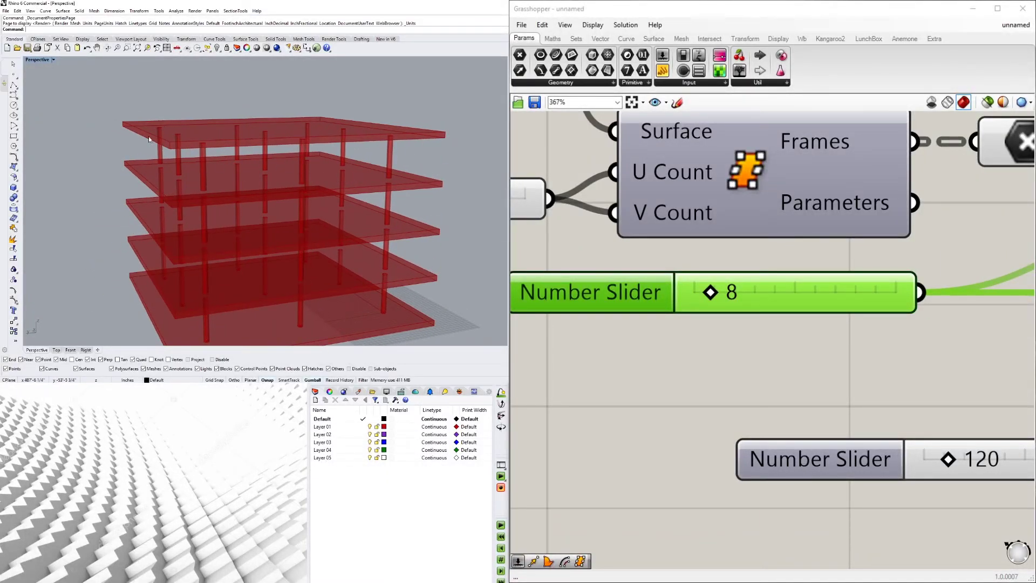
mouse_move(223, 210)
right_mouse_down()
mouse_move(270, 223)
mouse_move(279, 257)
mouse_move(309, 229)
mouse_move(225, 210)
mouse_move(228, 194)
right_mouse_up()
Set the slider feeding the Series Count to 9 and check the taller building
scroll(625, 400, "down", 5)
scroll(977, 359, "down", 5)
scroll(739, 417, "up", 8)
left_click_drag(722, 413, 780, 415)
scroll(308, 224, "down", 9)
scroll(306, 222, "up", 7)
mouse_move(307, 220)
right_mouse_down()
mouse_move(295, 233)
mouse_move(286, 197)
mouse_move(324, 214)
mouse_move(383, 198)
mouse_move(329, 227)
mouse_move(334, 199)
mouse_move(318, 222)
right_mouse_up()
scroll(293, 232, "up", 2)
scroll(294, 231, "up", 3)
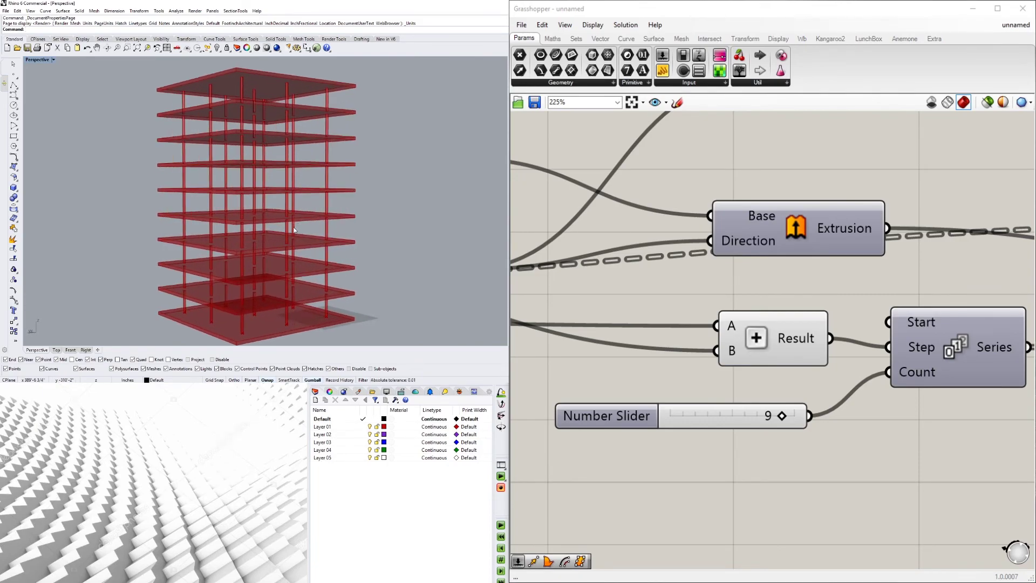
right_click_drag(294, 236, 294, 240, "ctrl")
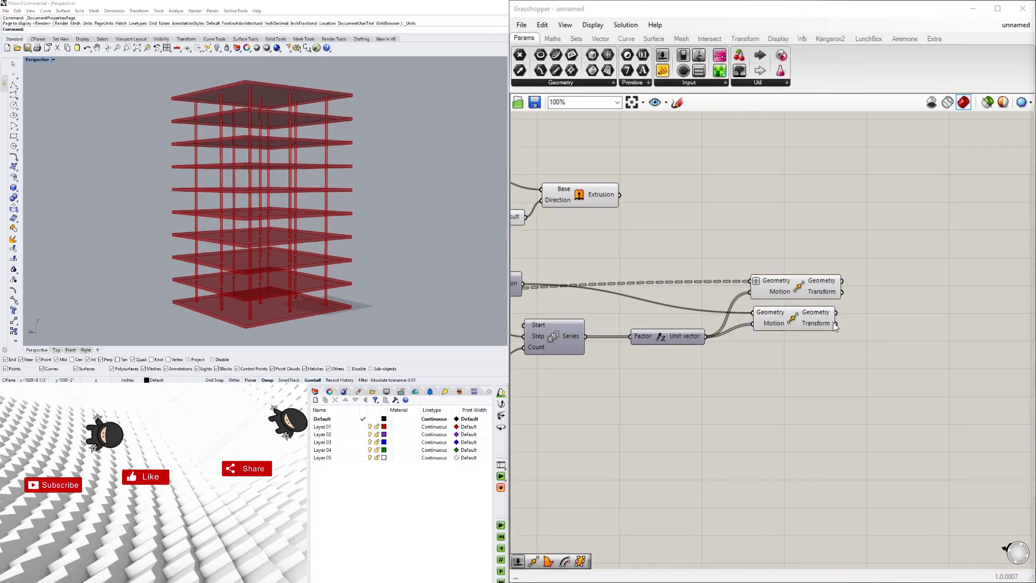
Group the slider driving the plane's X and Y size and name the group SIZE OF BUILDING
scroll(869, 335, "down", 3)
scroll(742, 315, "up", 5)
left_click(621, 317)
key("ctrl+g")
right_click(621, 306)
left_click(667, 314)
type("Sl")
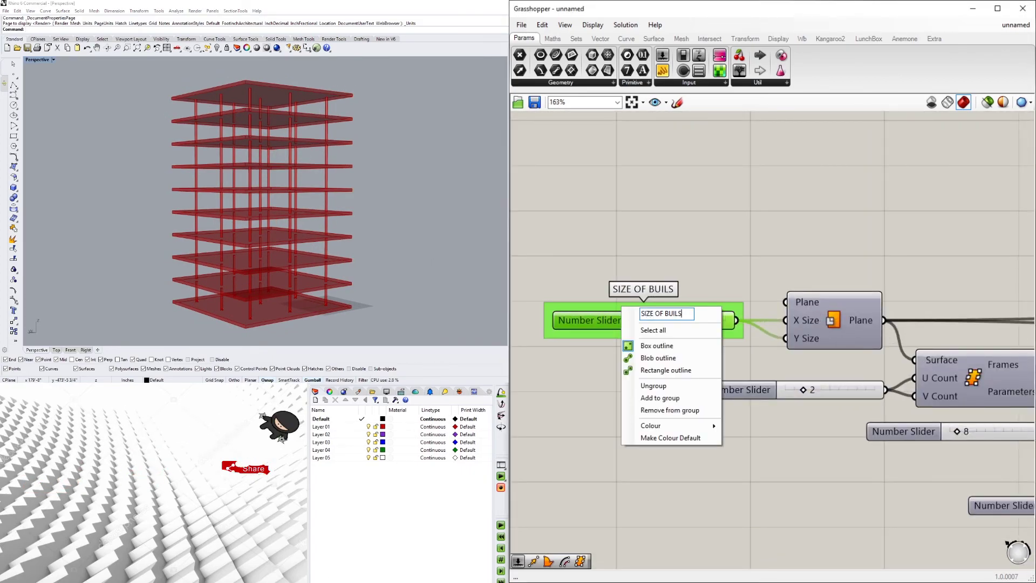
key("BackSpace")
key("BackSpace")
type("DING")
key("Return")
Group the slider driving the surface frames' U and V counts and name it STRUCTURE SUBDIVISION
right_click_drag(801, 394, 727, 321)
left_click(674, 317)
key("ctrl+g")
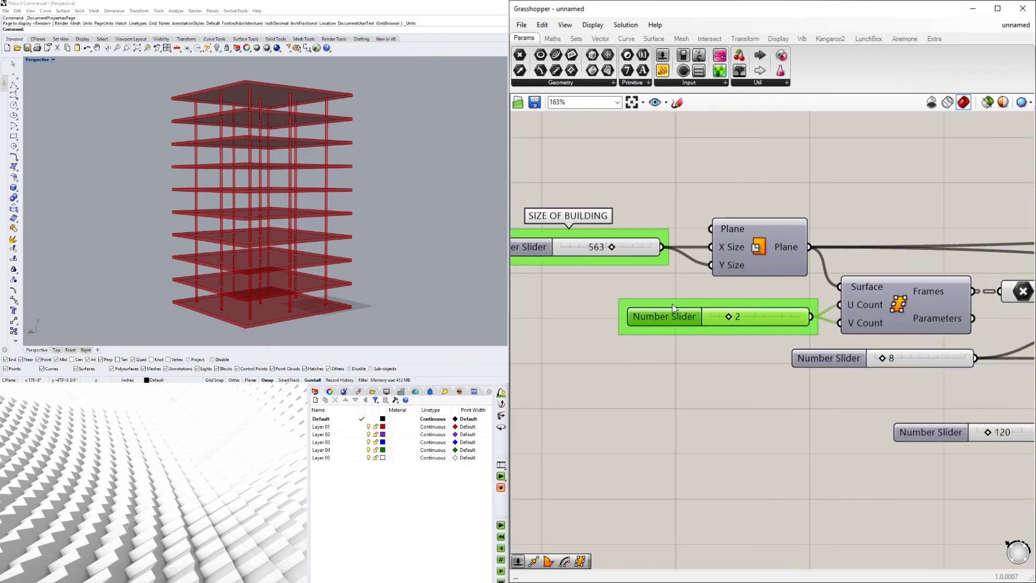
right_click(677, 302)
left_click(722, 309)
type("ST")
type("ISION")
Group the slider driving the circle's radius and name the group COLUMN SIZE
scroll(730, 345, "down", 3)
scroll(735, 349, "up", 2)
left_click_drag(710, 334, 721, 349)
key("ctrl+g")
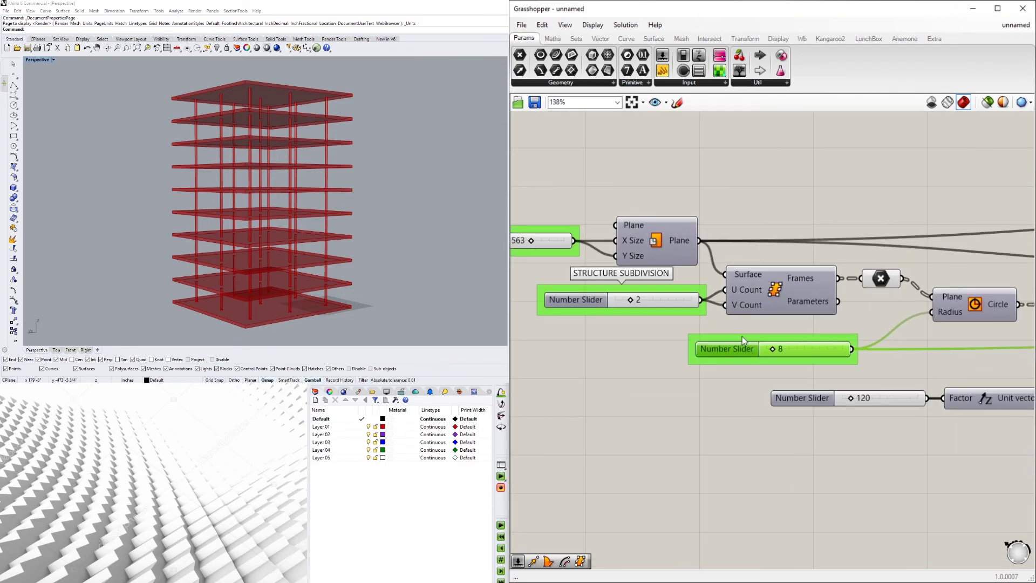
right_click(743, 336)
left_click(788, 344)
type("COLUMN")
key("Return")
Group the slider set to 120 that feeds the unit vector and name the group COLUMN HEIGHT
right_click_drag(801, 393, 692, 361)
left_click(692, 361)
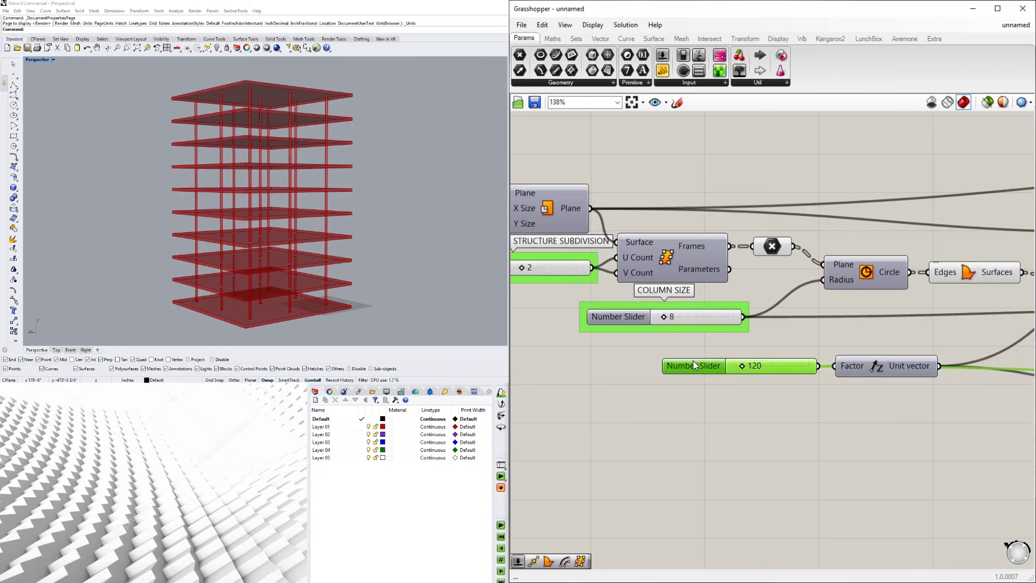
key("ctrl+g")
right_click(726, 355)
type("COLUMN HEIGHT")
key("Return")
scroll(883, 444, "down", 3)
scroll(891, 443, "up", 3)
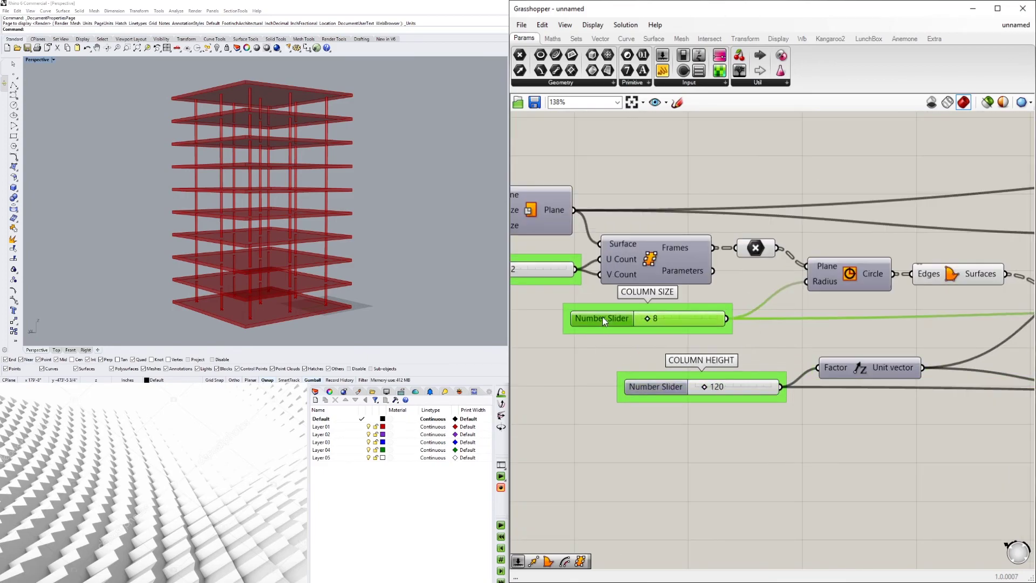
Group the slider feeding the addition's B input, name it OVERHANG, and tidy the components around it
left_click(767, 360)
key("ctrl+g")
right_click(792, 347)
key("Return")
scroll(874, 336, "up", 2)
left_click_drag(874, 374, 857, 456)
scroll(869, 388, "down", 3)
right_click_drag(896, 416, 719, 418)
left_click_drag(858, 374, 862, 369)
left_click_drag(778, 408, 807, 409)
Group the slider set to 16 that feeds the slab extrusion's unit vector and name it SLAB THICKNESS
right_click_drag(1015, 298, 958, 322)
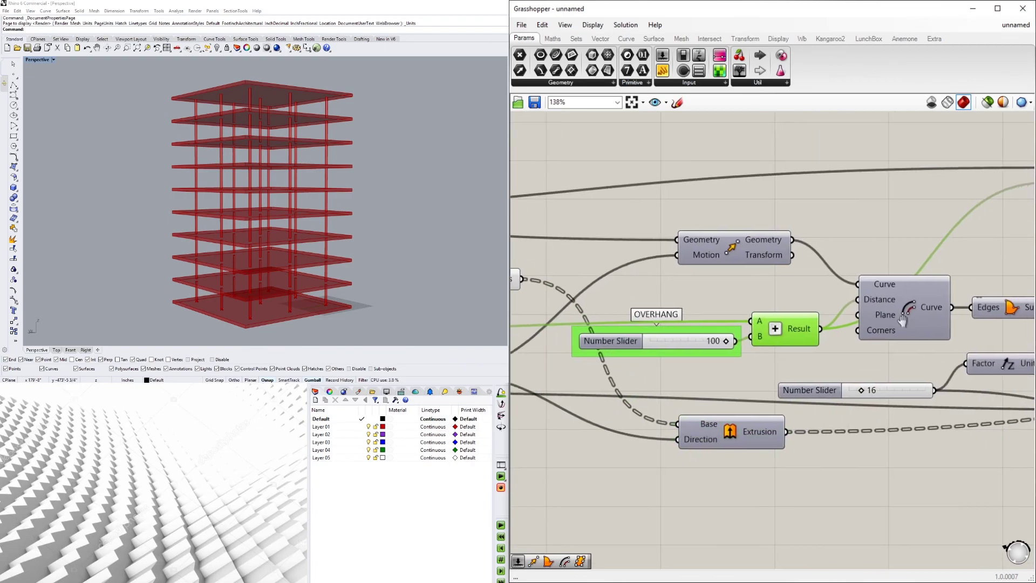
left_click(772, 363)
key("ctrl+g")
right_click(804, 350)
type("SLAB THICKNESS")
key("Return")
Group the slider driving the Series Count and name the group NUMBER OF FLOORS
scroll(945, 399, "down", 2)
left_click(698, 400)
key("ctrl+g")
right_click(723, 391)
type("NUMBER OF FLOORS")
key("Return")
scroll(719, 400, "down", 1)
Tidy the canvas layout by repositioning the labelled sliders and the components along the floor chain
right_click_drag(647, 399, 893, 411)
left_click(583, 340)
right_click_drag(972, 407, 771, 410)
left_click_drag(807, 378, 819, 384)
scroll(766, 346, "up", 2)
left_click(739, 370)
right_click_drag(939, 397, 826, 373)
left_click(830, 367)
scroll(834, 346, "down", 4)
scroll(972, 367, "up", 3)
right_click_drag(999, 367, 777, 386)
left_click(786, 380)
left_click_drag(787, 383, 780, 384)
Reposition the base slab's offset, boundary surface, negative and extrusion components closer to the rest of the definition
scroll(842, 399, "down", 3)
right_click_drag(561, 402, 925, 401)
scroll(864, 302, "up", 4)
left_click_drag(851, 238, 670, 304)
scroll(701, 324, "down", 4)
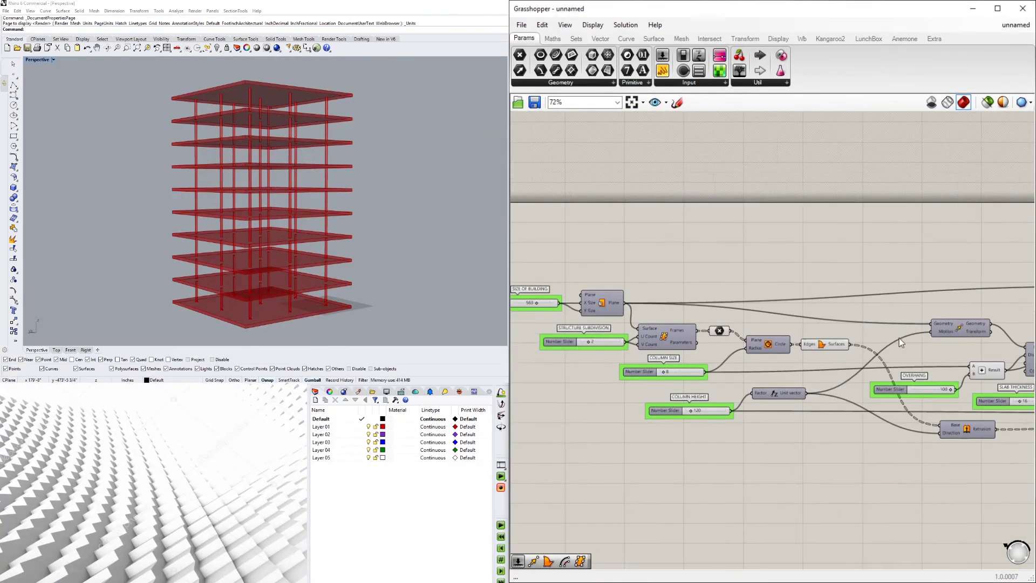
scroll(810, 324, "up", 3)
left_click_drag(915, 349, 640, 266)
scroll(640, 267, "down", 3)
right_click_drag(641, 268, 911, 255)
left_click_drag(910, 262, 874, 289)
left_click(886, 253)
scroll(886, 275, "up", 3)
left_click_drag(781, 300, 784, 289)
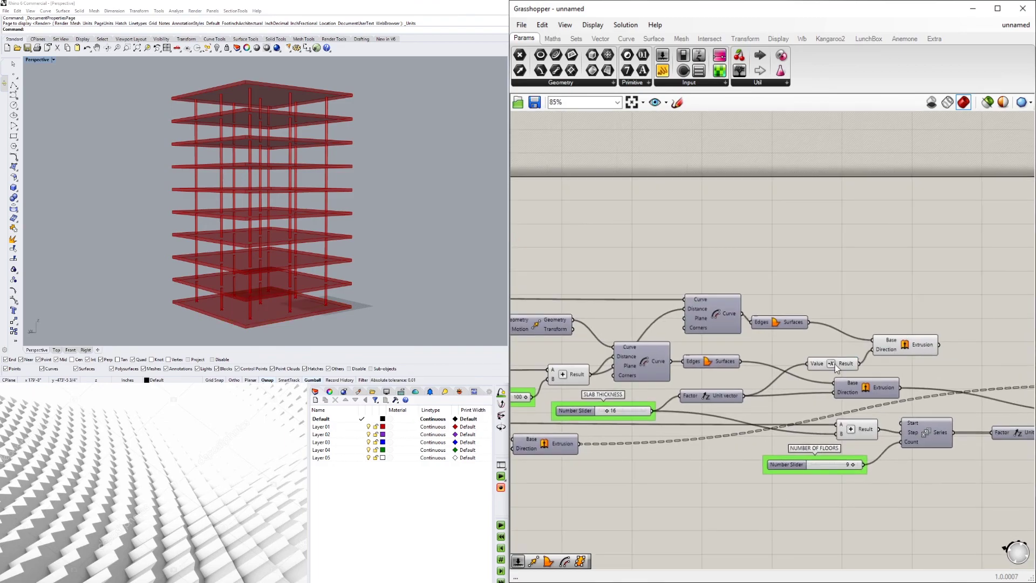
Group the two Move components fed by the series vector and name the group SERIES OF FLOORS
left_click(932, 341)
left_click_drag(973, 388, 912, 324)
key("ctrl+g")
scroll(950, 326, "up", 3)
right_click(936, 325)
left_click(972, 331)
type("SERIES OF FLOORS")
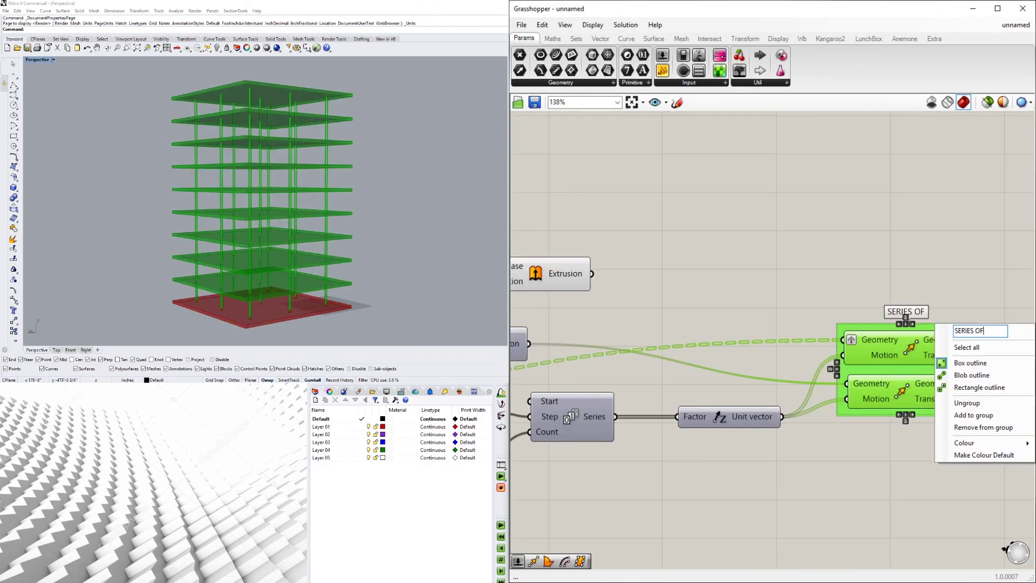
Group the base slab's Extrusion component and name the group FLOOR SLAB
left_click(799, 303)
scroll(701, 331, "down", 3)
scroll(807, 319, "up", 3)
left_click(808, 309)
key("ctrl+g")
right_click(809, 296)
left_click(854, 303)
type("FLOOR")
key("Return")
scroll(860, 228, "down", 5)
scroll(1021, 356, "up", 6)
Add a Colour Swatch near the SERIES OF FLOORS group
right_click_drag(1020, 356, 850, 367)
left_click(896, 326)
left_click(931, 325)
right_click_drag(978, 315, 899, 333)
double_click(899, 331)
type("swa")
left_click(866, 290)
left_click_drag(890, 330, 853, 278)
Add Custom Preview components for both Move geometry outputs and wire the Colour Swatch to their Material inputs
double_click(926, 329)
type("cus")
left_click(918, 313)
left_click(813, 313)
left_click_drag(820, 314, 906, 323)
left_click(932, 328)
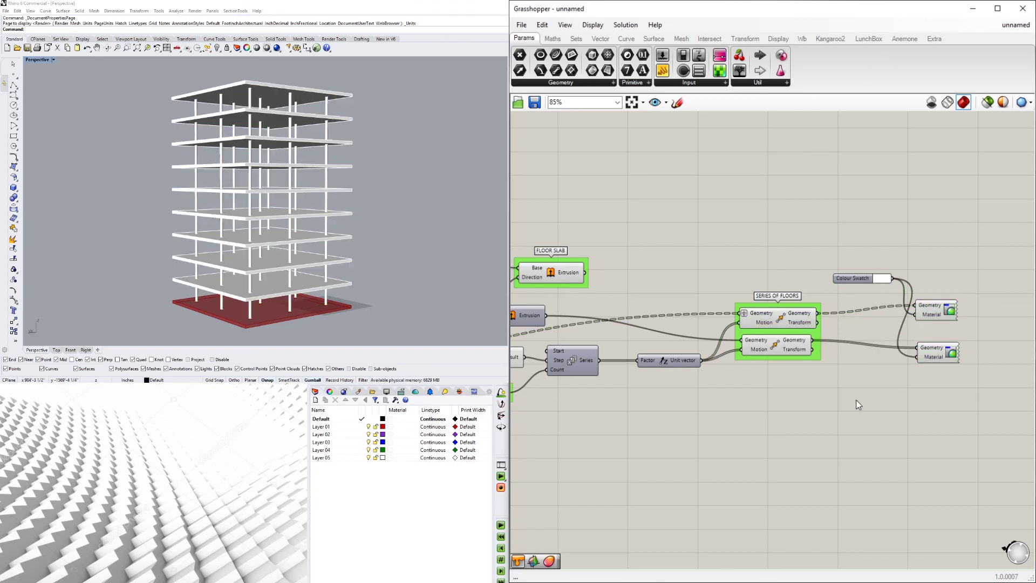
Set the Colour Swatch to a bright lime green for the building preview
scroll(911, 297, "down", 2)
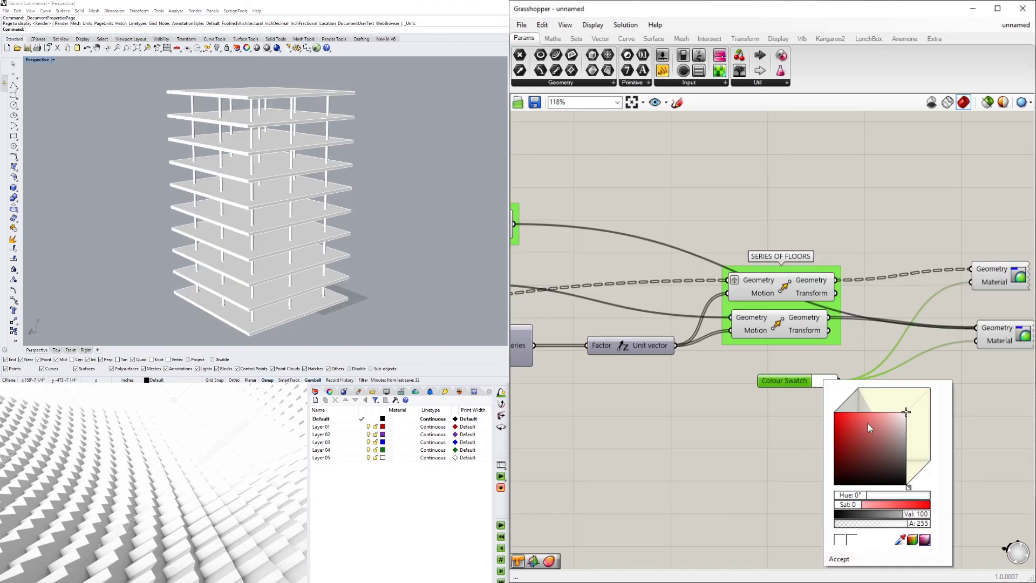
left_click(858, 499)
left_click(864, 500)
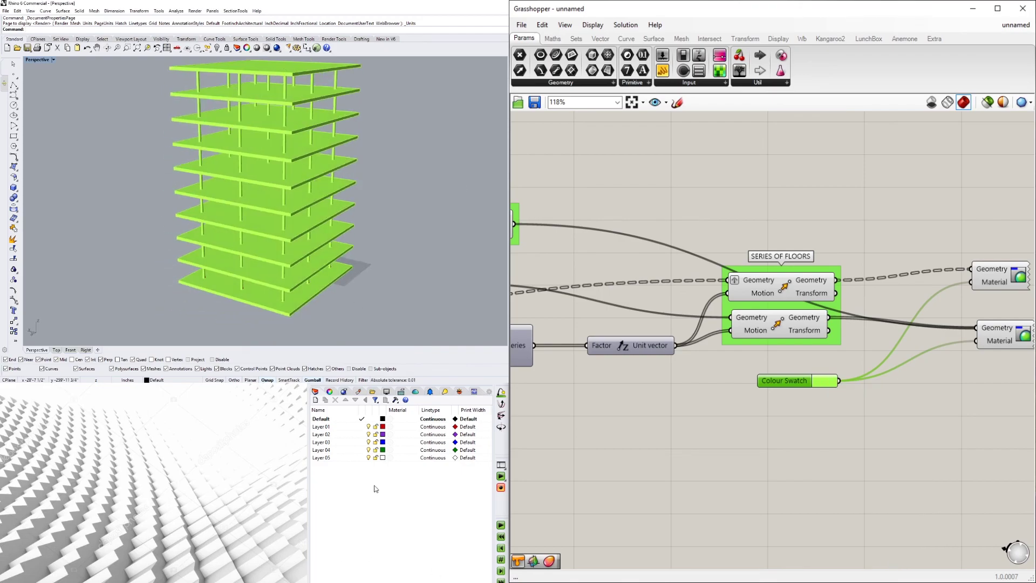
Set the Perspective viewport's solid background colour to white
left_click(386, 391)
left_click(446, 437)
left_click(474, 294)
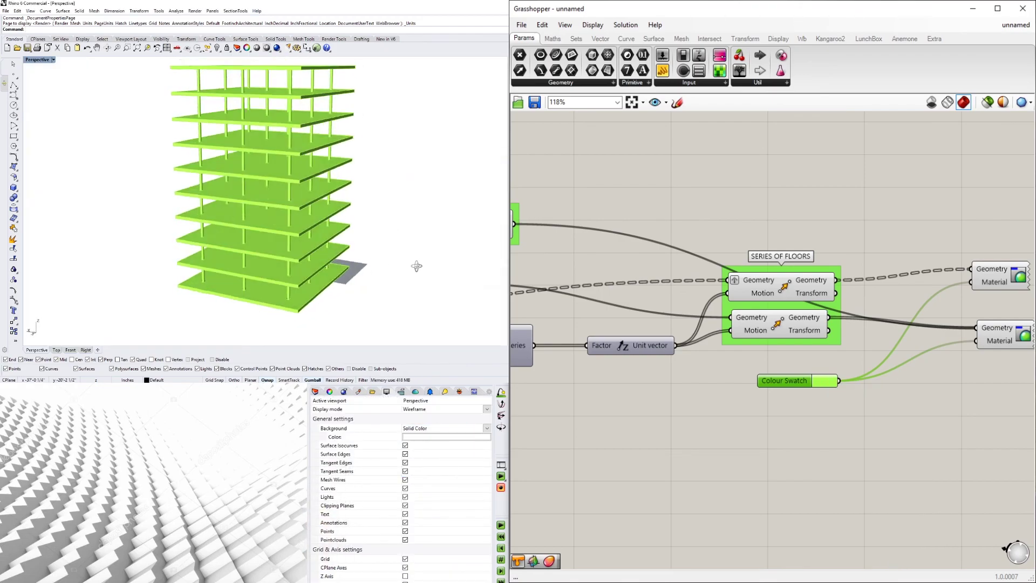